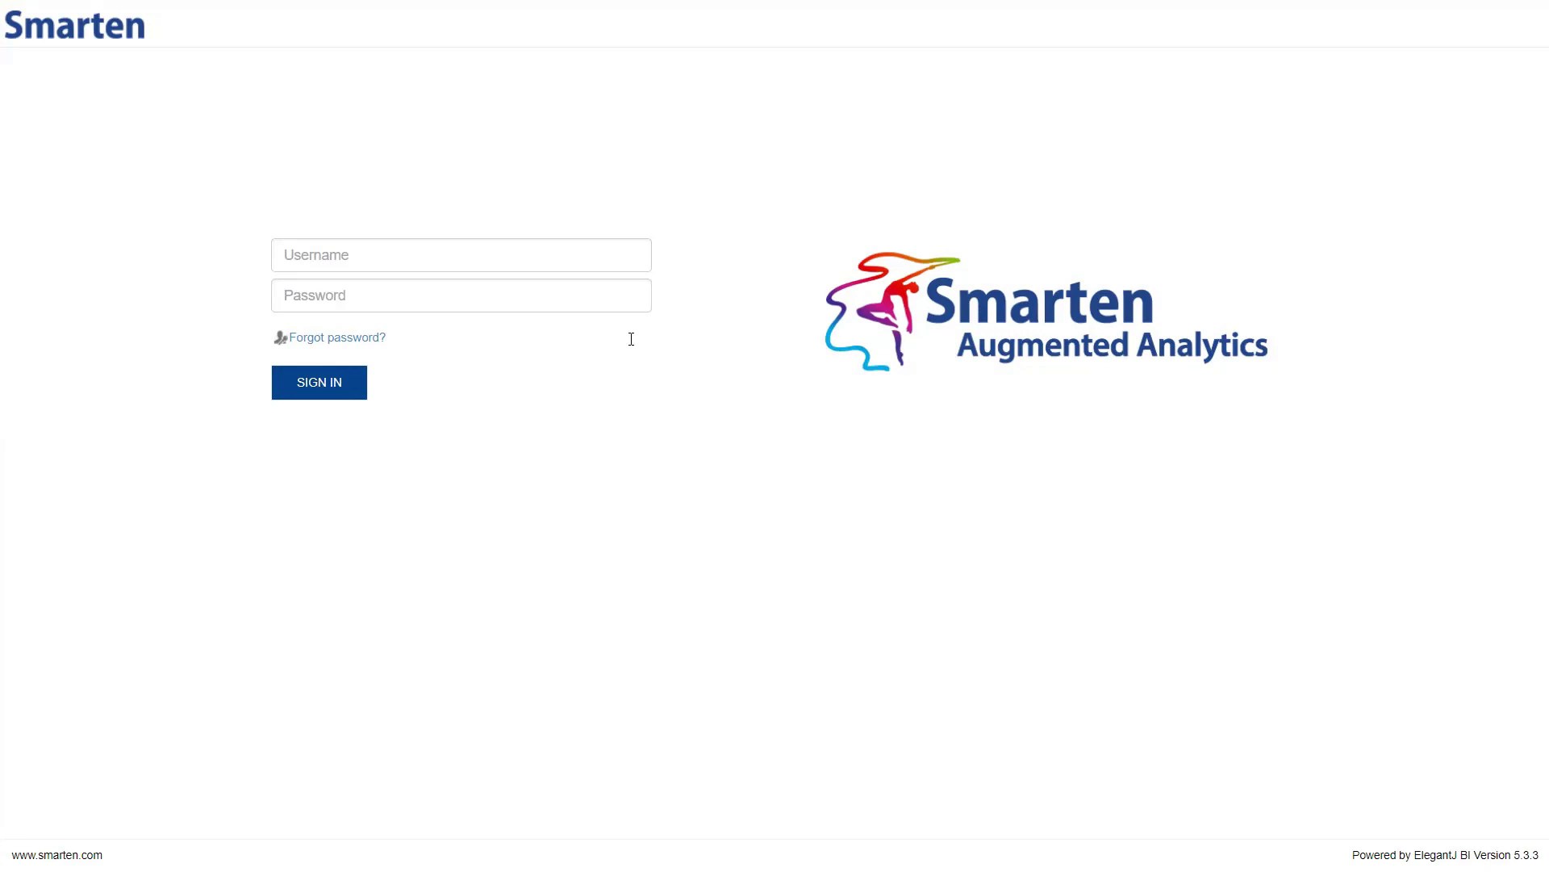
Sign in to Smarten with the account username and password
{"action": "left_click", "coordinate": [322, 255]}
{"action": "left_click", "coordinate": [365, 300]}
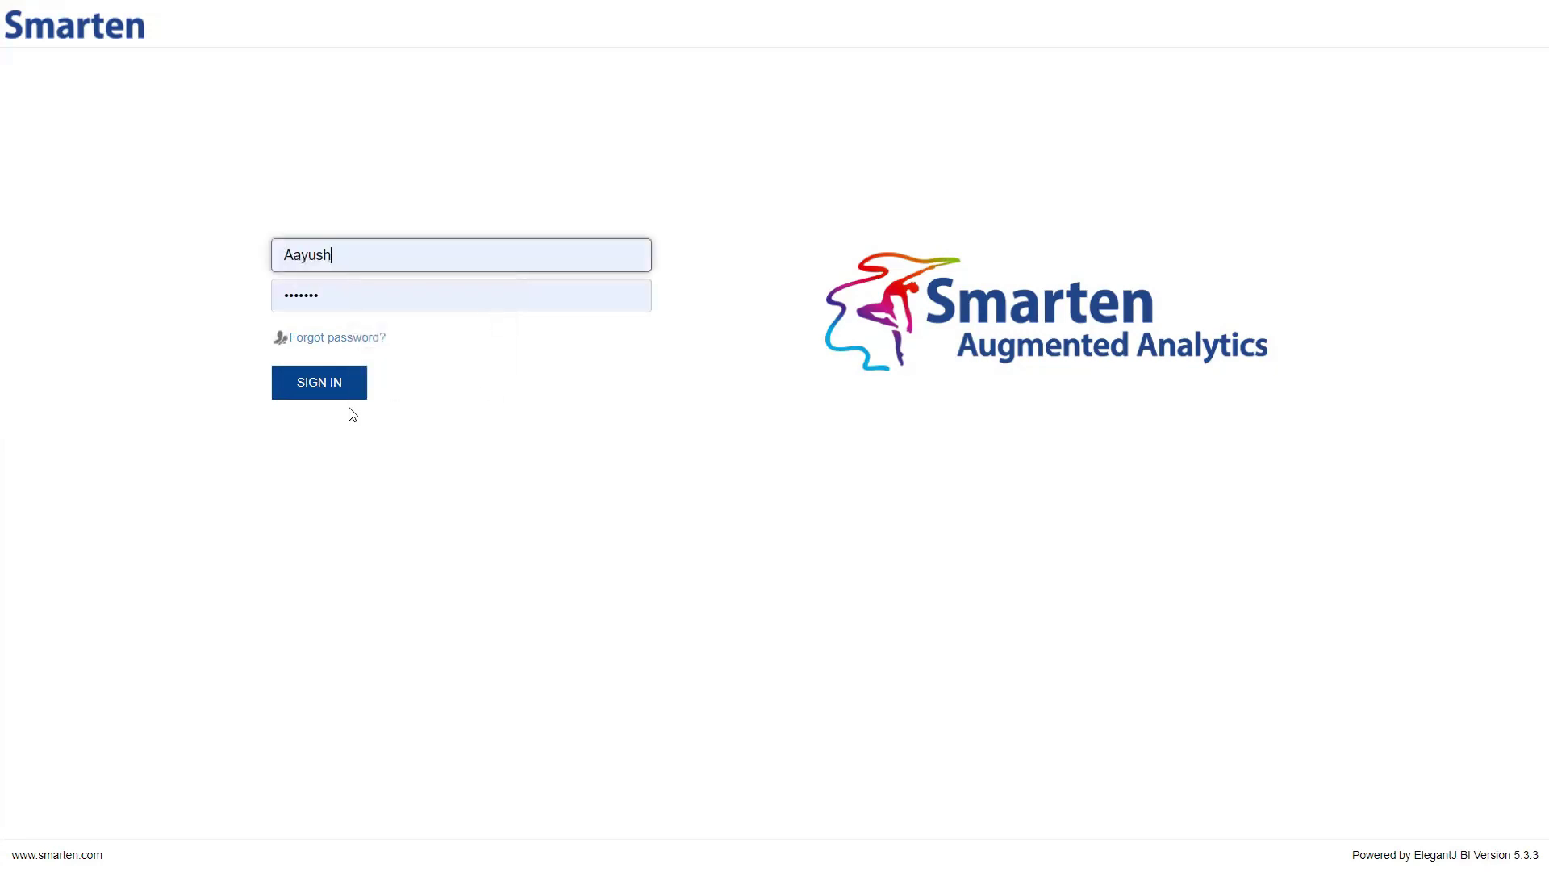
{"action": "left_click", "coordinate": [326, 398]}
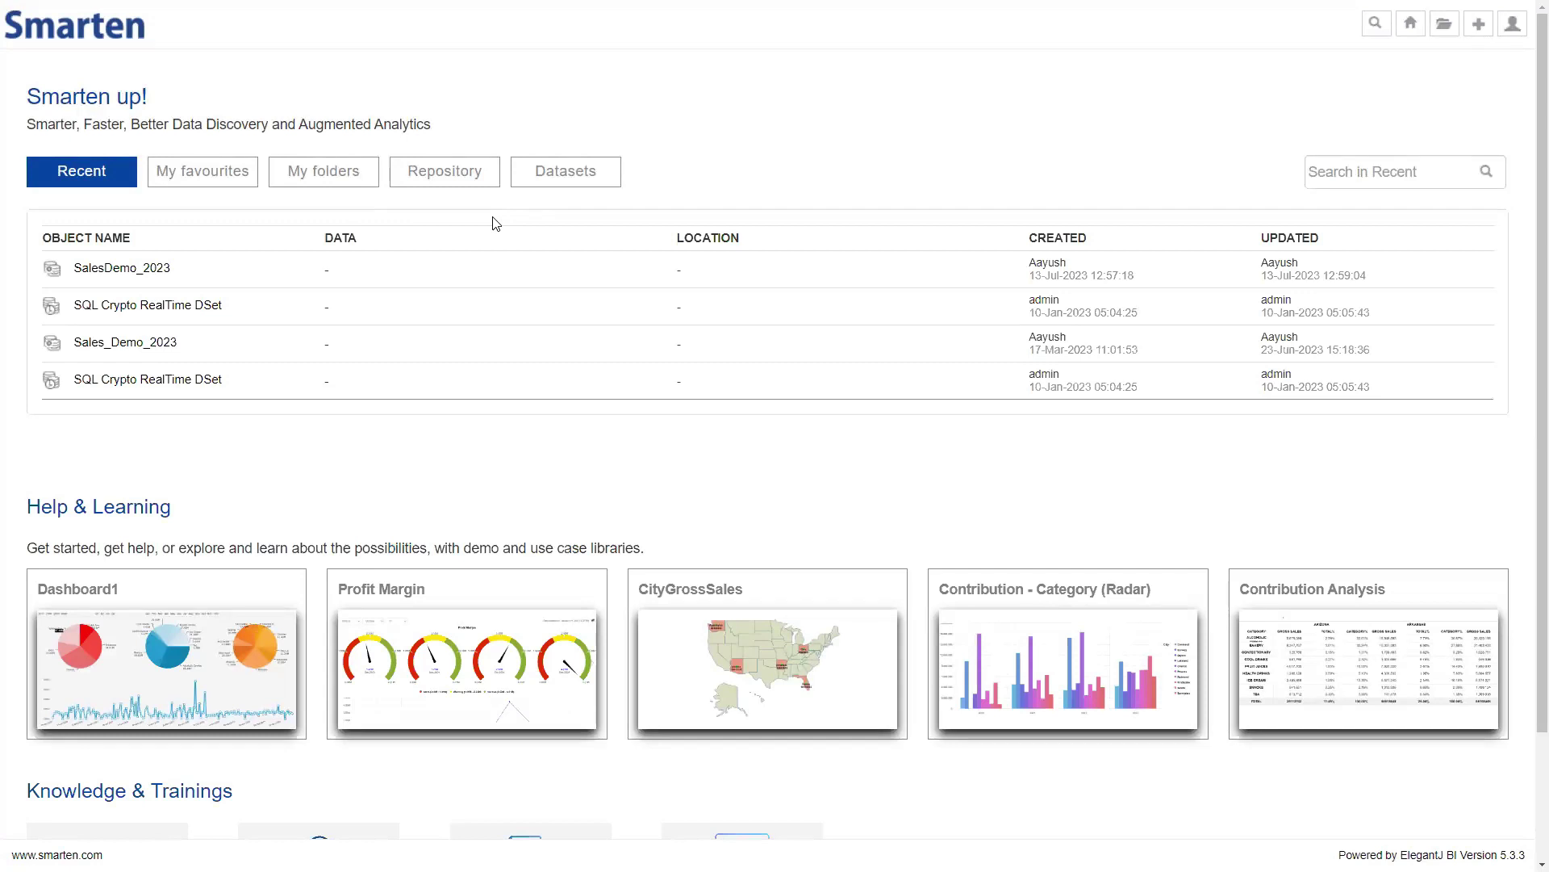
Open the recent SalesDemo_2023 dataset and look through all of its columns
{"action": "left_click", "coordinate": [115, 275]}
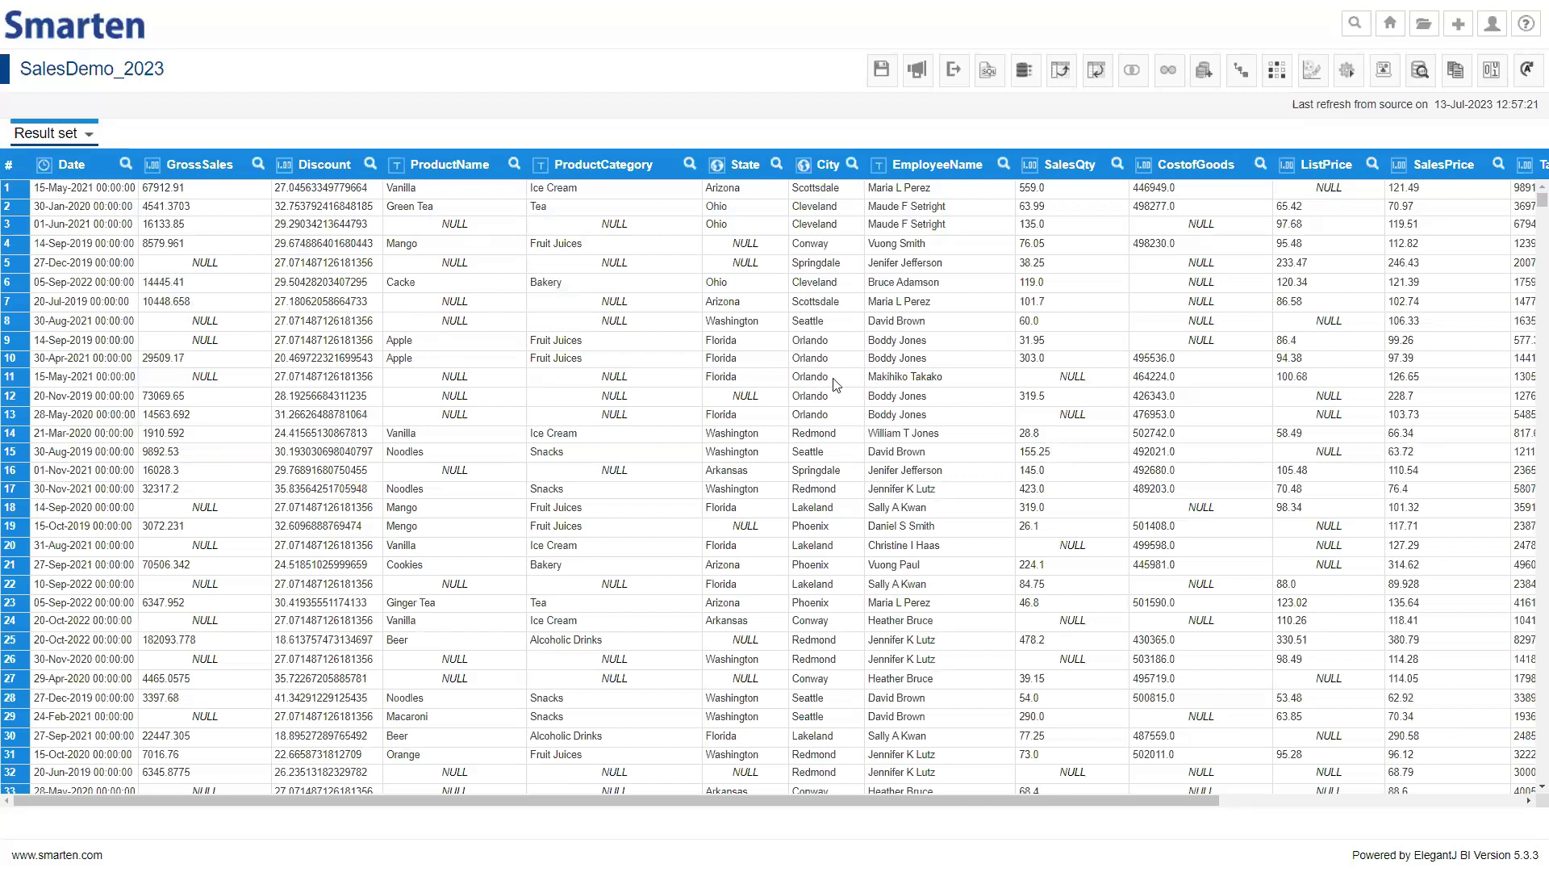
{"action": "scroll", "coordinate": [849, 387], "scroll_direction": "right", "scroll_amount": 3}
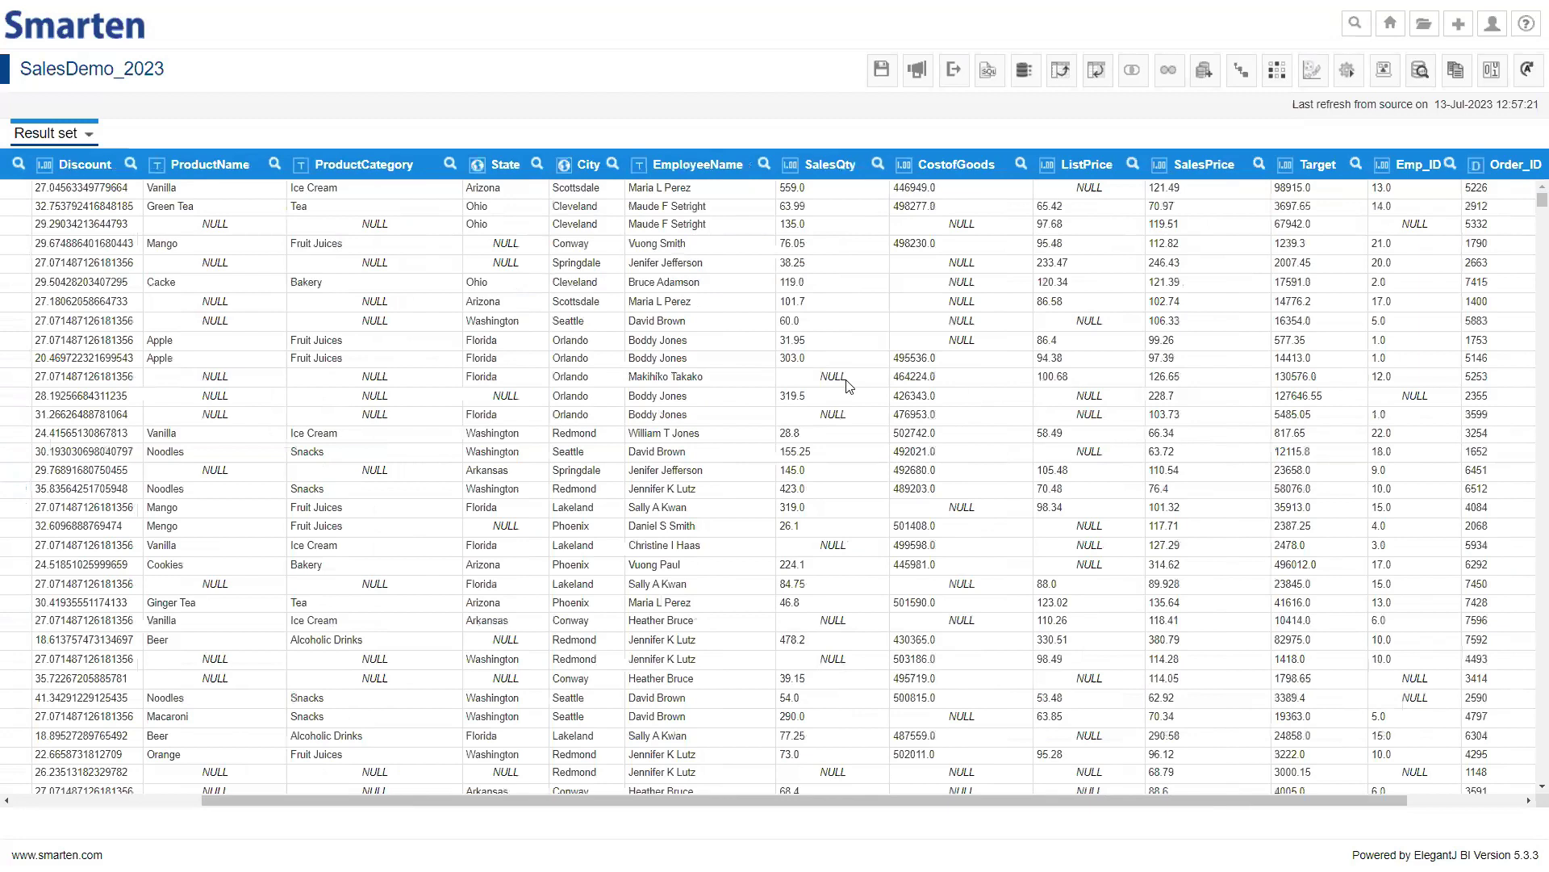
{"action": "scroll", "coordinate": [849, 388], "scroll_direction": "right", "scroll_amount": 3}
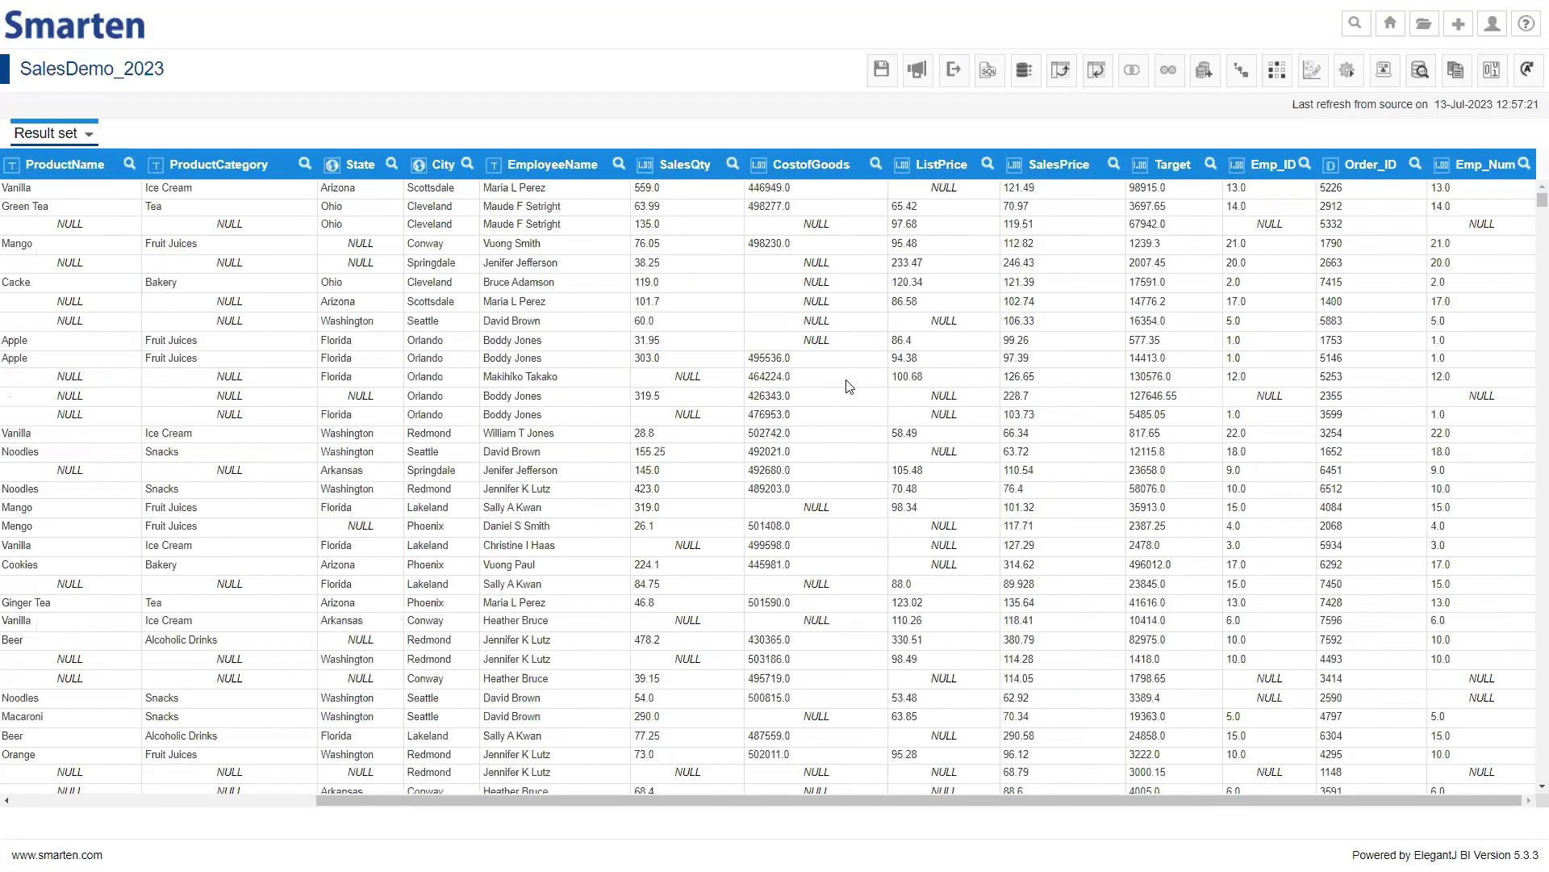
{"action": "scroll", "coordinate": [834, 375], "scroll_direction": "left", "scroll_amount": 3}
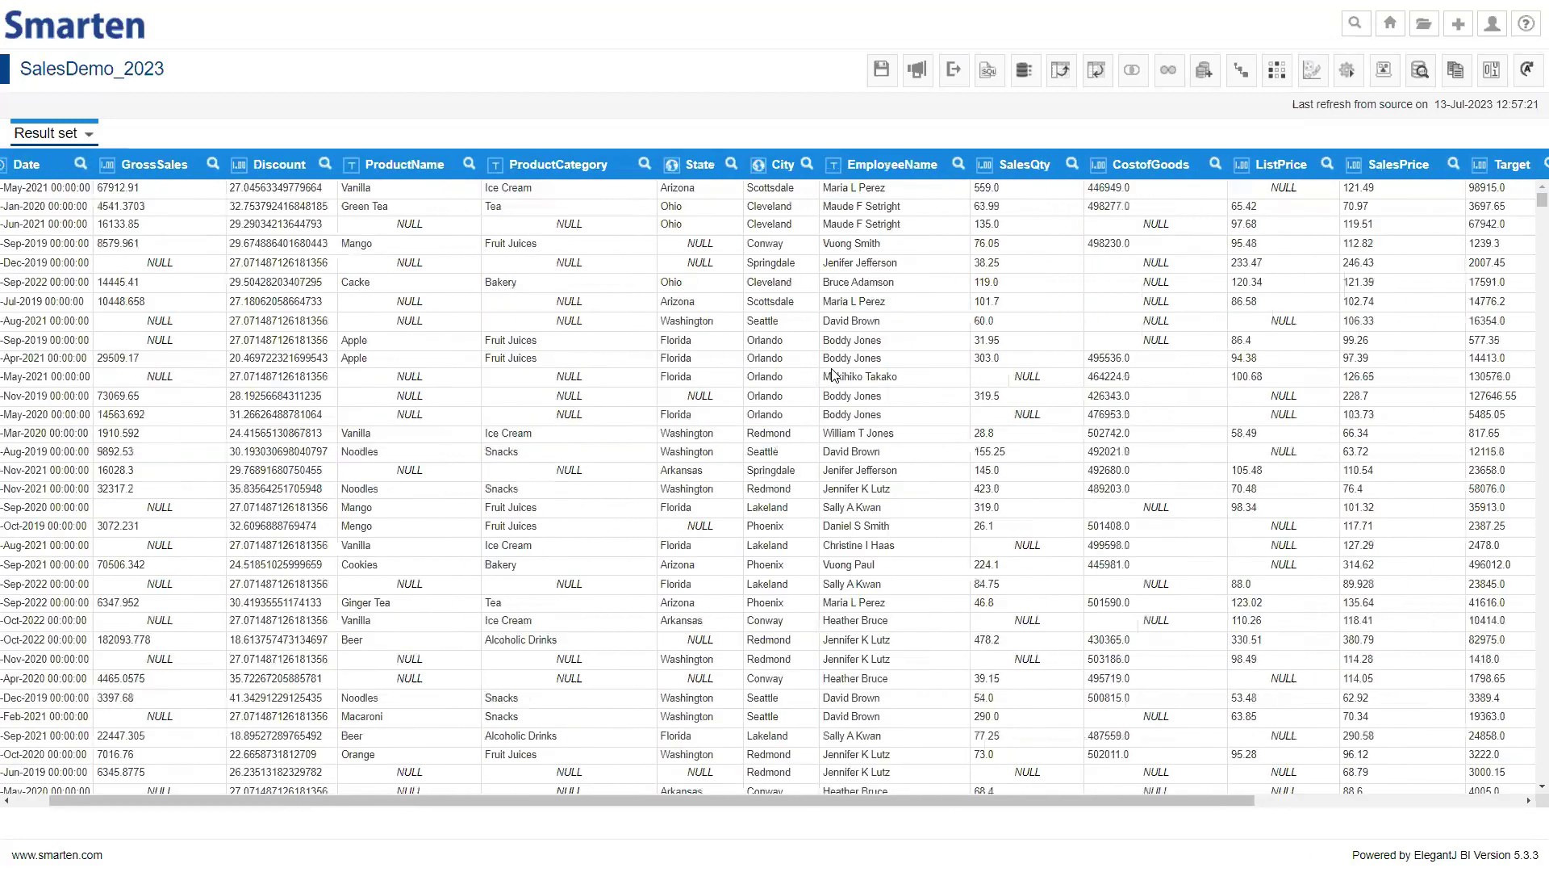
{"action": "scroll", "coordinate": [834, 375], "scroll_direction": "left", "scroll_amount": 1}
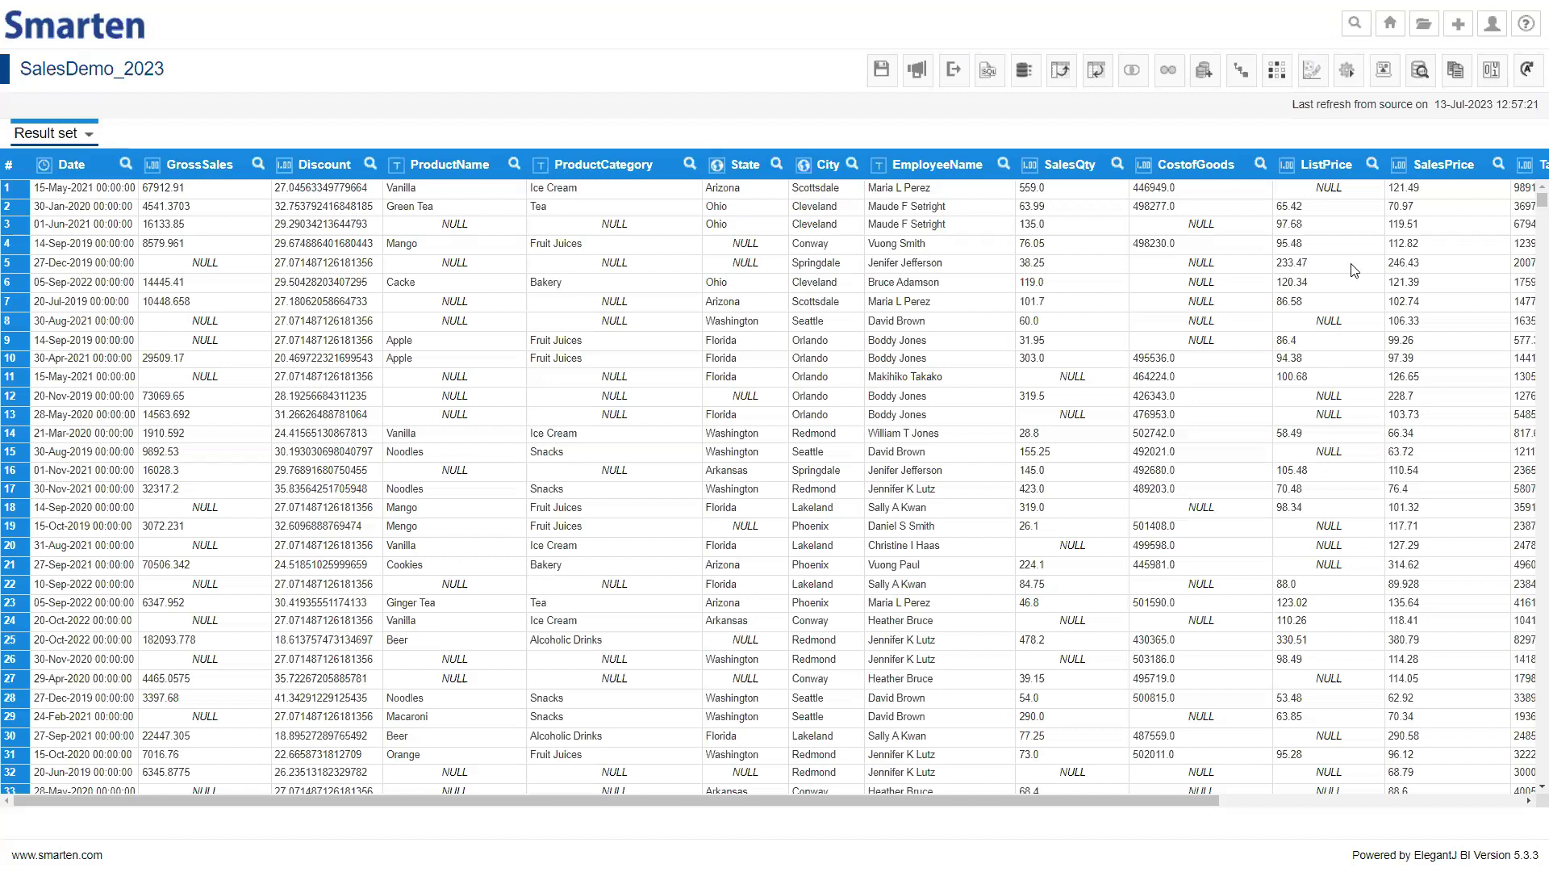
Open the dataset's data insights and examine the observations for every issue type and the columns affected
{"action": "left_click", "coordinate": [1425, 84]}
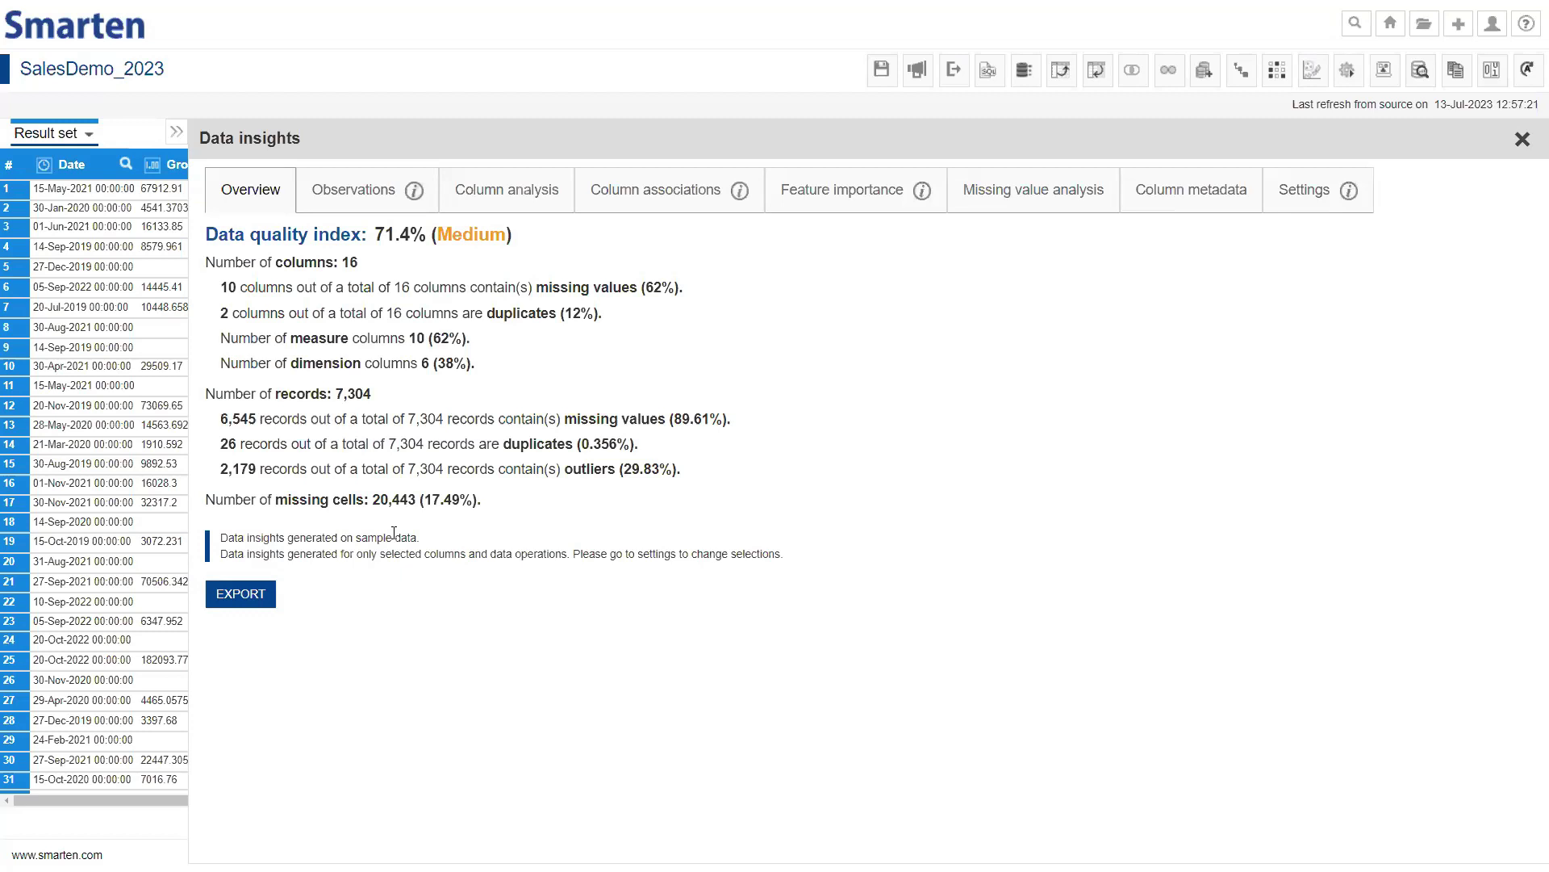
{"action": "left_click", "coordinate": [315, 192]}
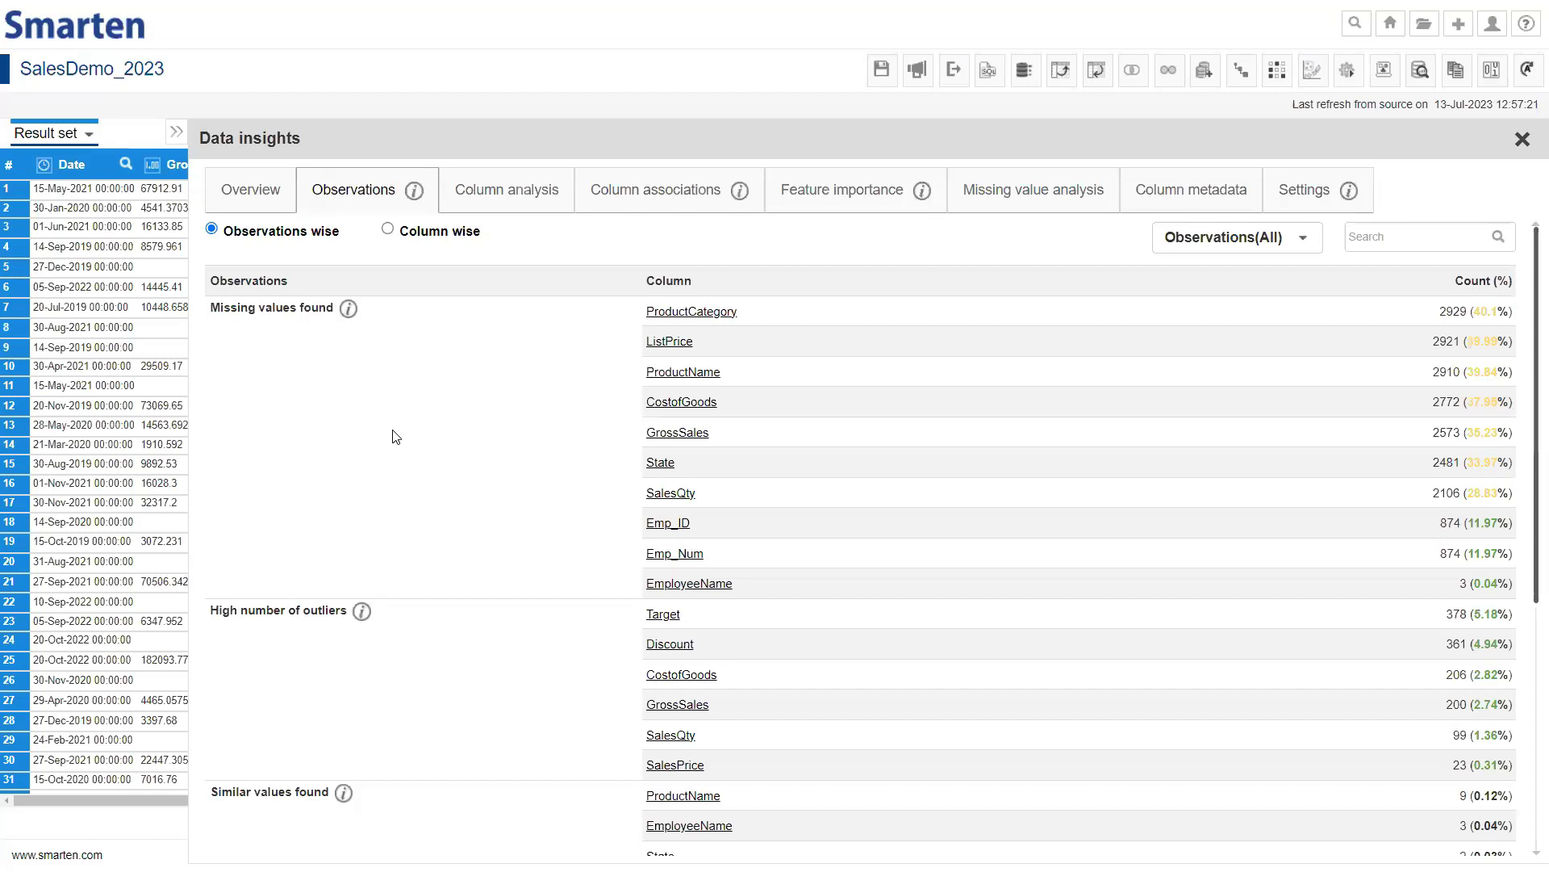
{"action": "scroll", "coordinate": [417, 480], "scroll_direction": "down", "scroll_amount": 5}
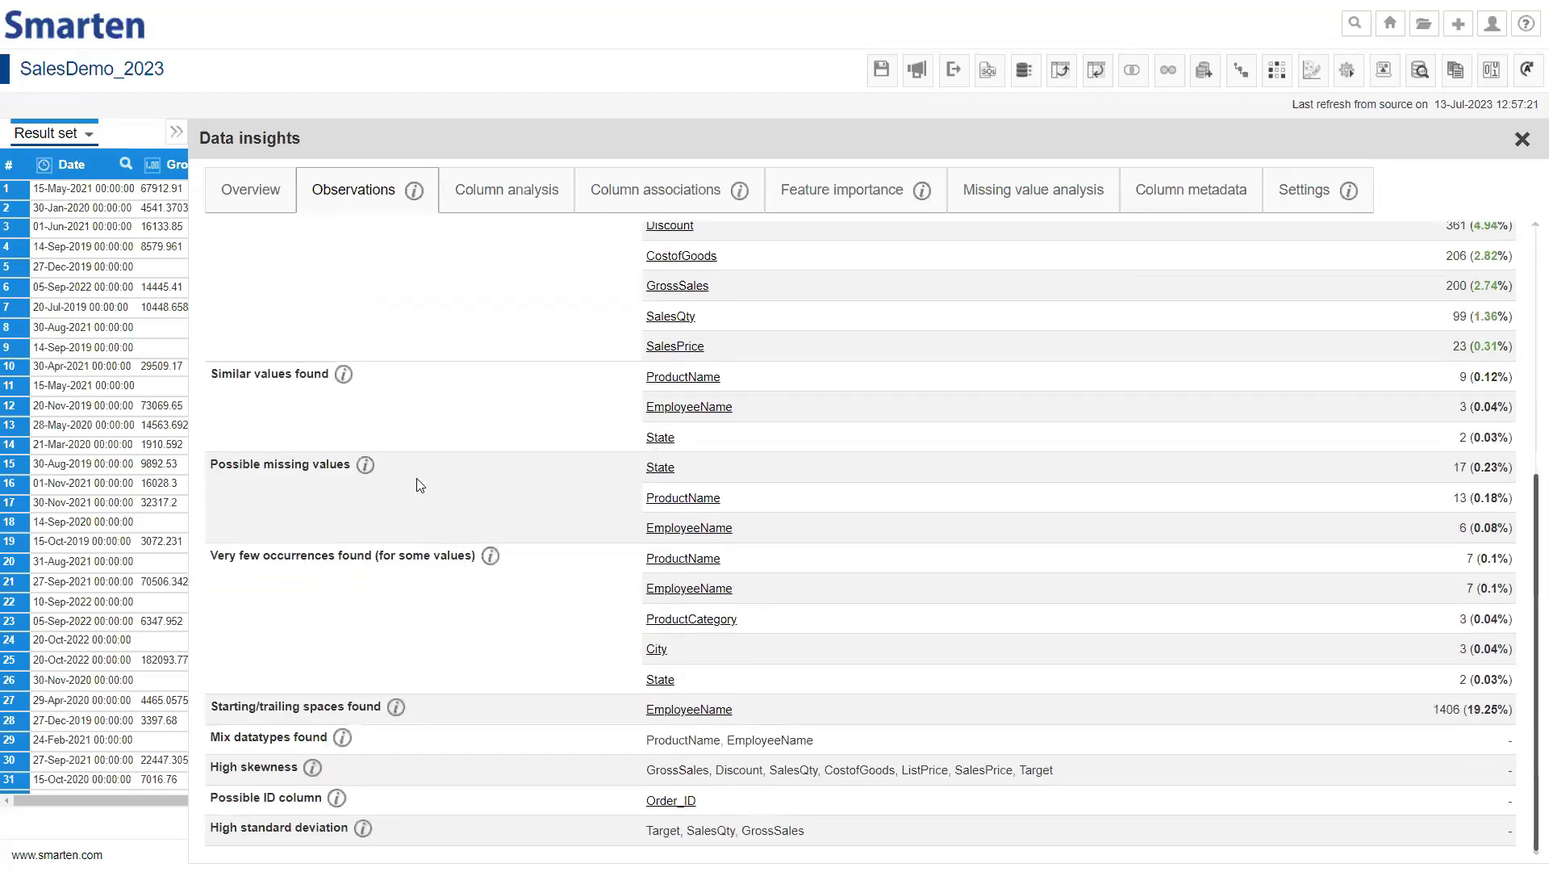
{"action": "scroll", "coordinate": [419, 485], "scroll_direction": "up", "scroll_amount": 5}
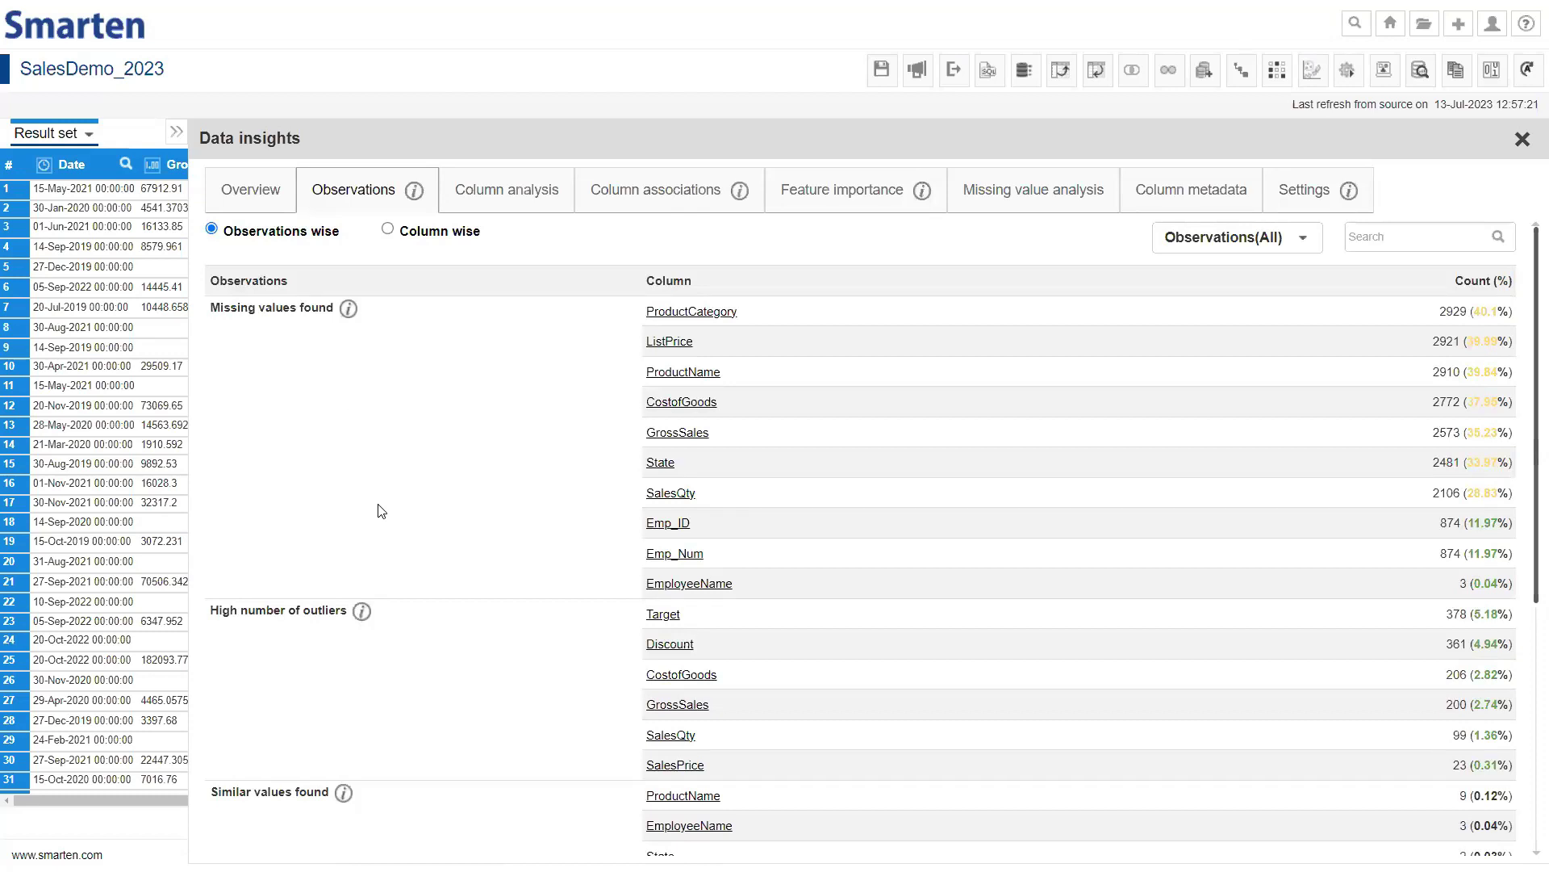
{"action": "scroll", "coordinate": [379, 501], "scroll_direction": "down", "scroll_amount": 1}
{"action": "scroll", "coordinate": [373, 532], "scroll_direction": "down", "scroll_amount": 1}
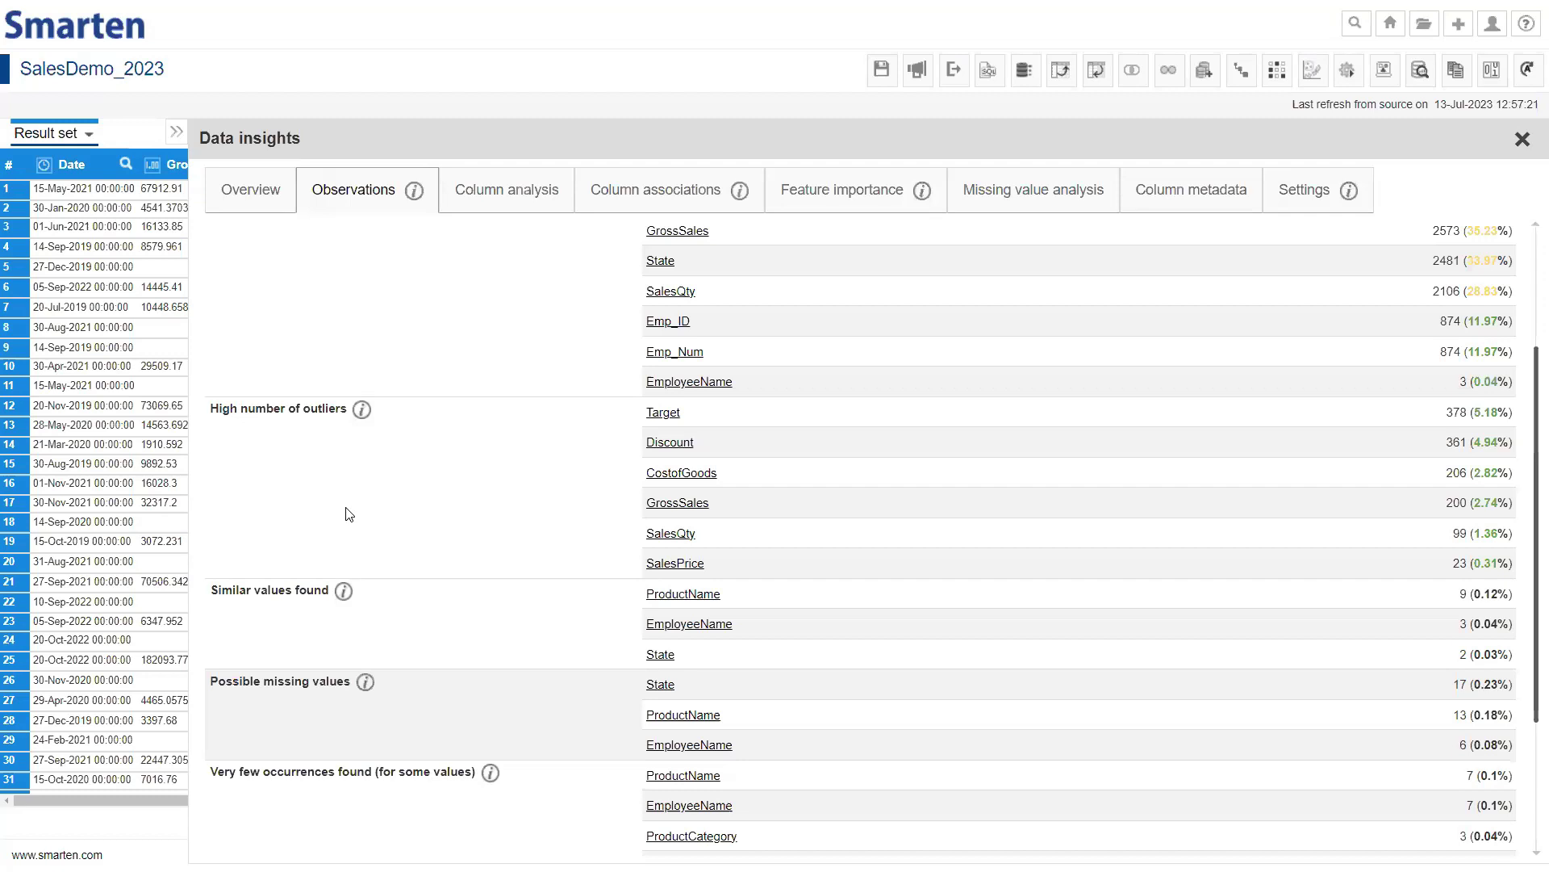
{"action": "mouse_move", "coordinate": [364, 682]}
{"action": "scroll", "coordinate": [415, 703], "scroll_direction": "down", "scroll_amount": 3}
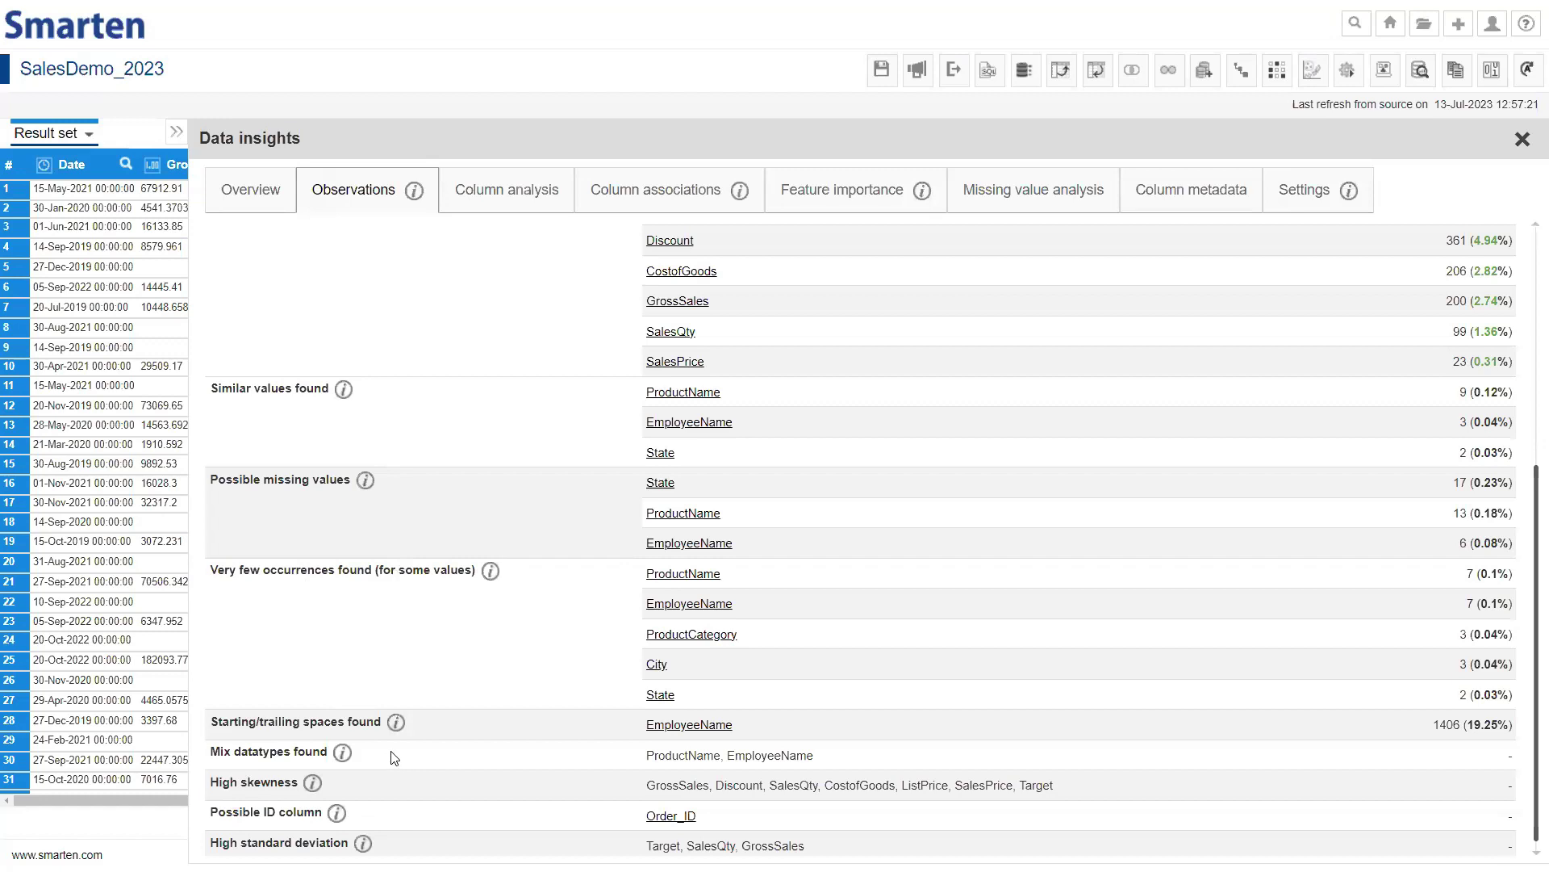
{"action": "scroll", "coordinate": [388, 744], "scroll_direction": "down", "scroll_amount": 1}
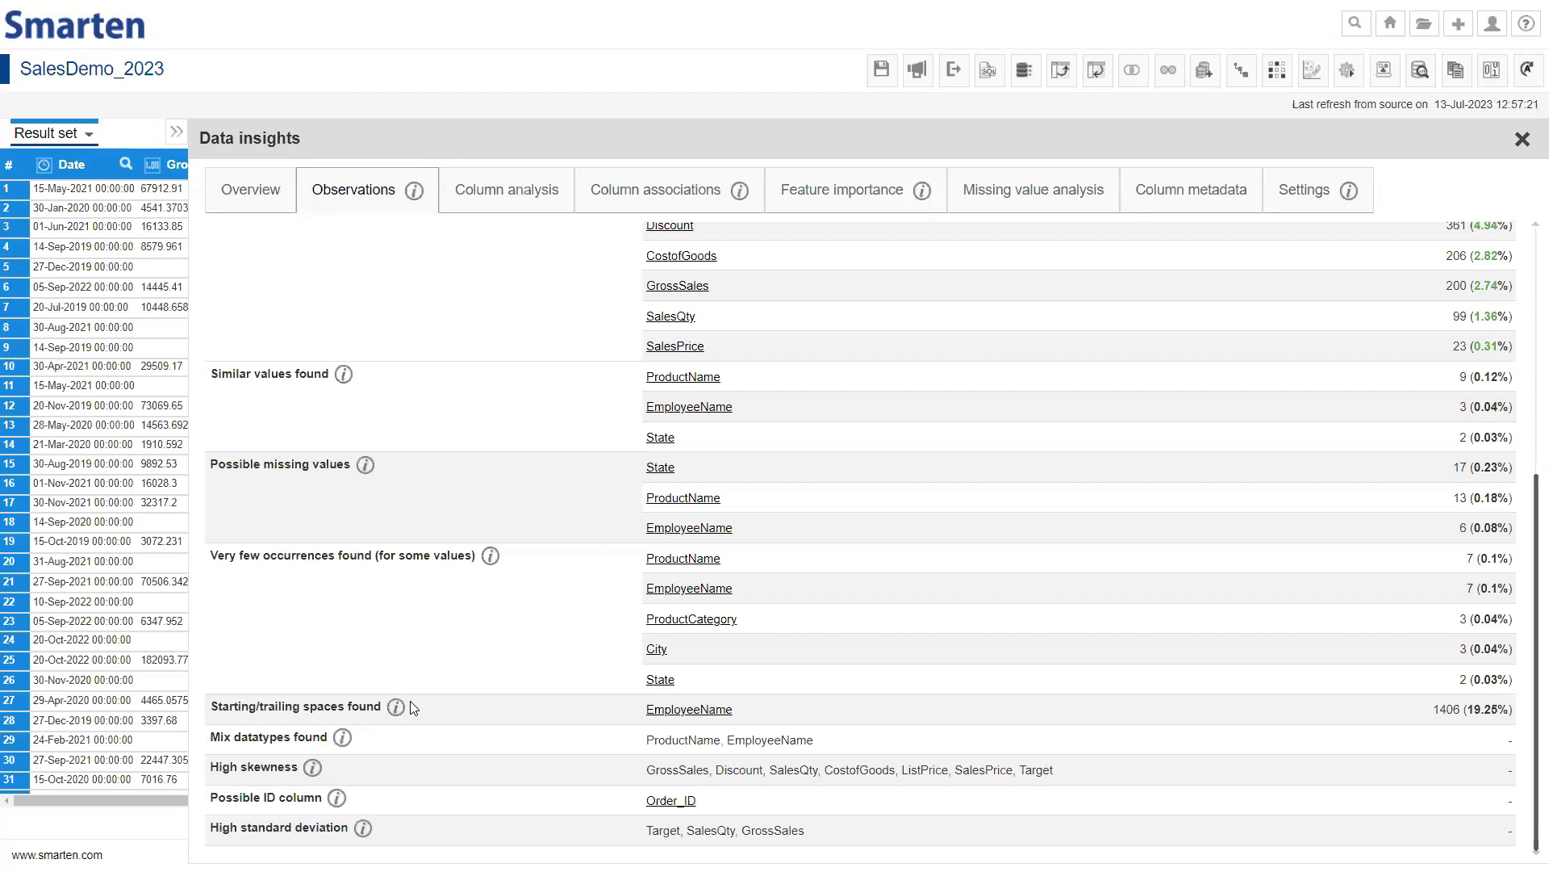
{"action": "scroll", "coordinate": [608, 630], "scroll_direction": "up", "scroll_amount": 5}
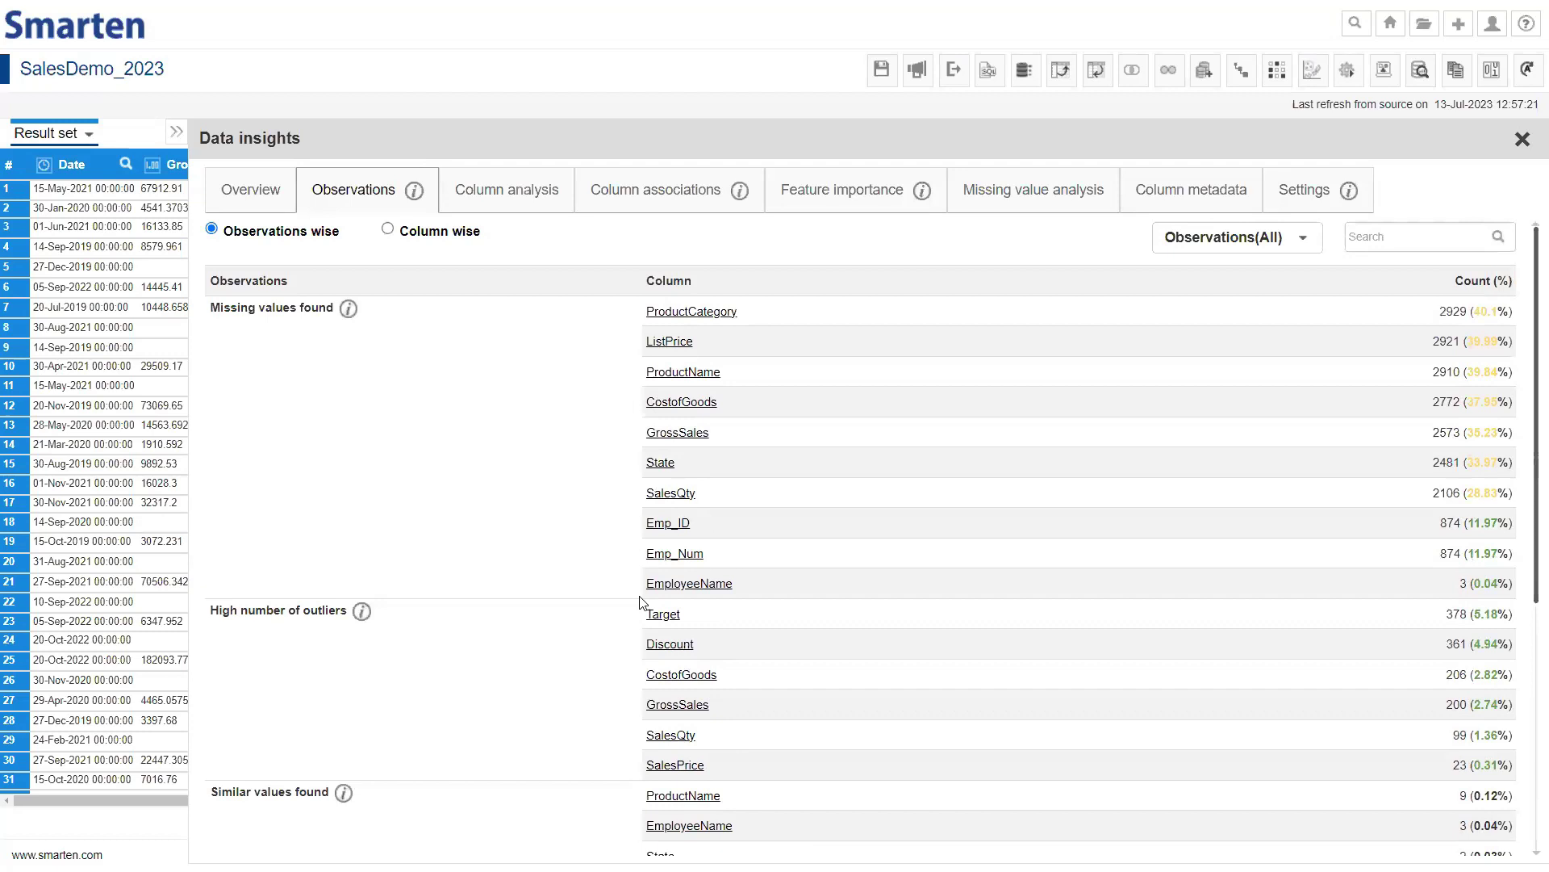
{"action": "scroll", "coordinate": [652, 601], "scroll_direction": "down", "scroll_amount": 5}
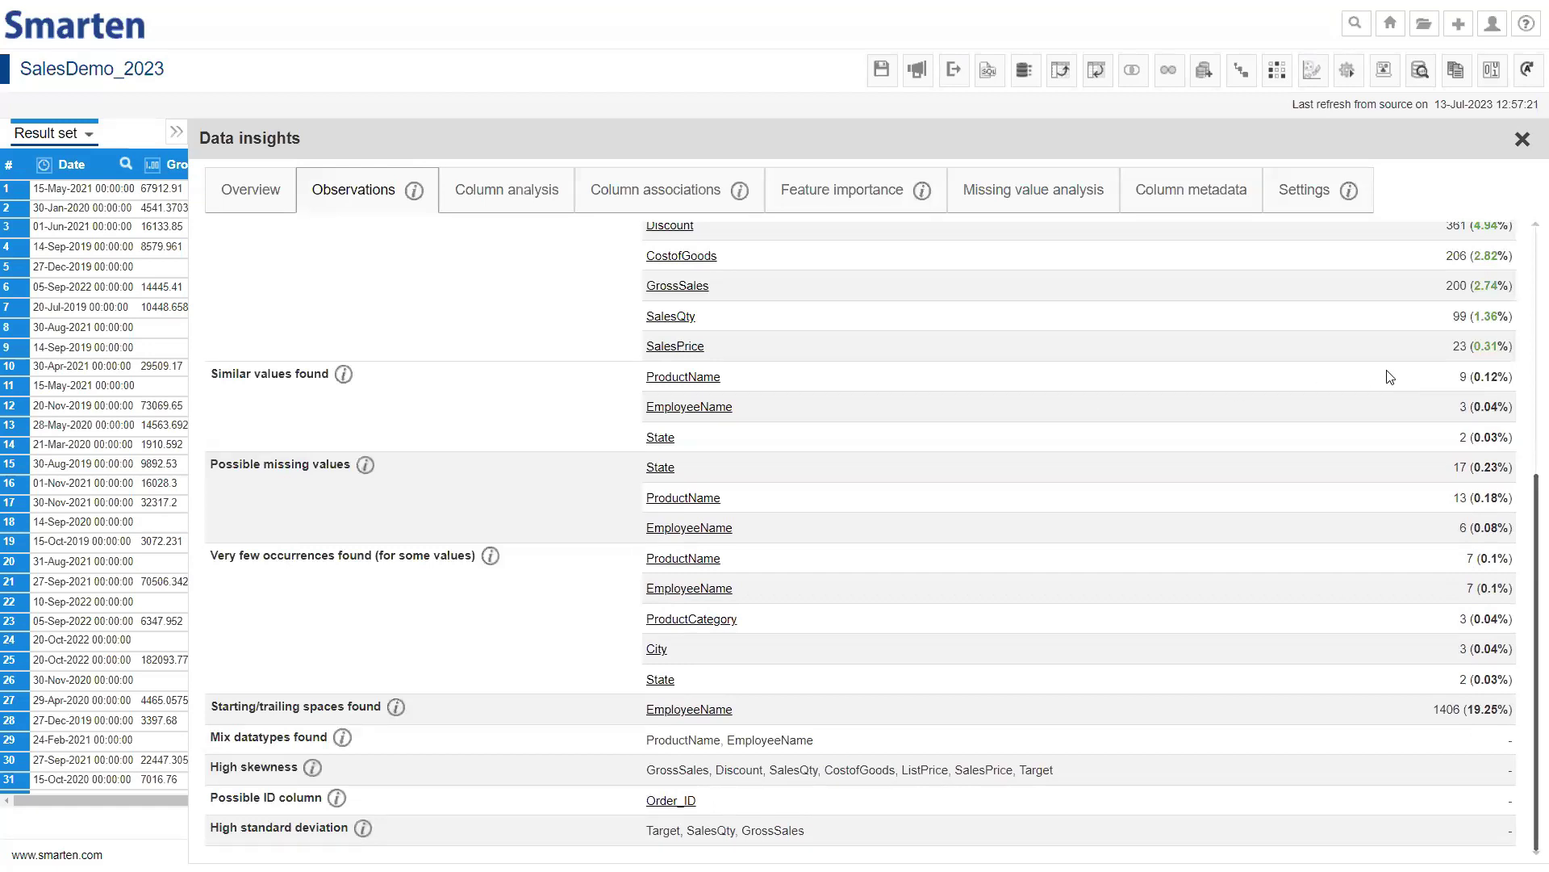
Inspect the ProductName details behind the similar values observation, including spelling variants and mixed datatypes, and return to the observations
{"action": "left_click", "coordinate": [714, 380]}
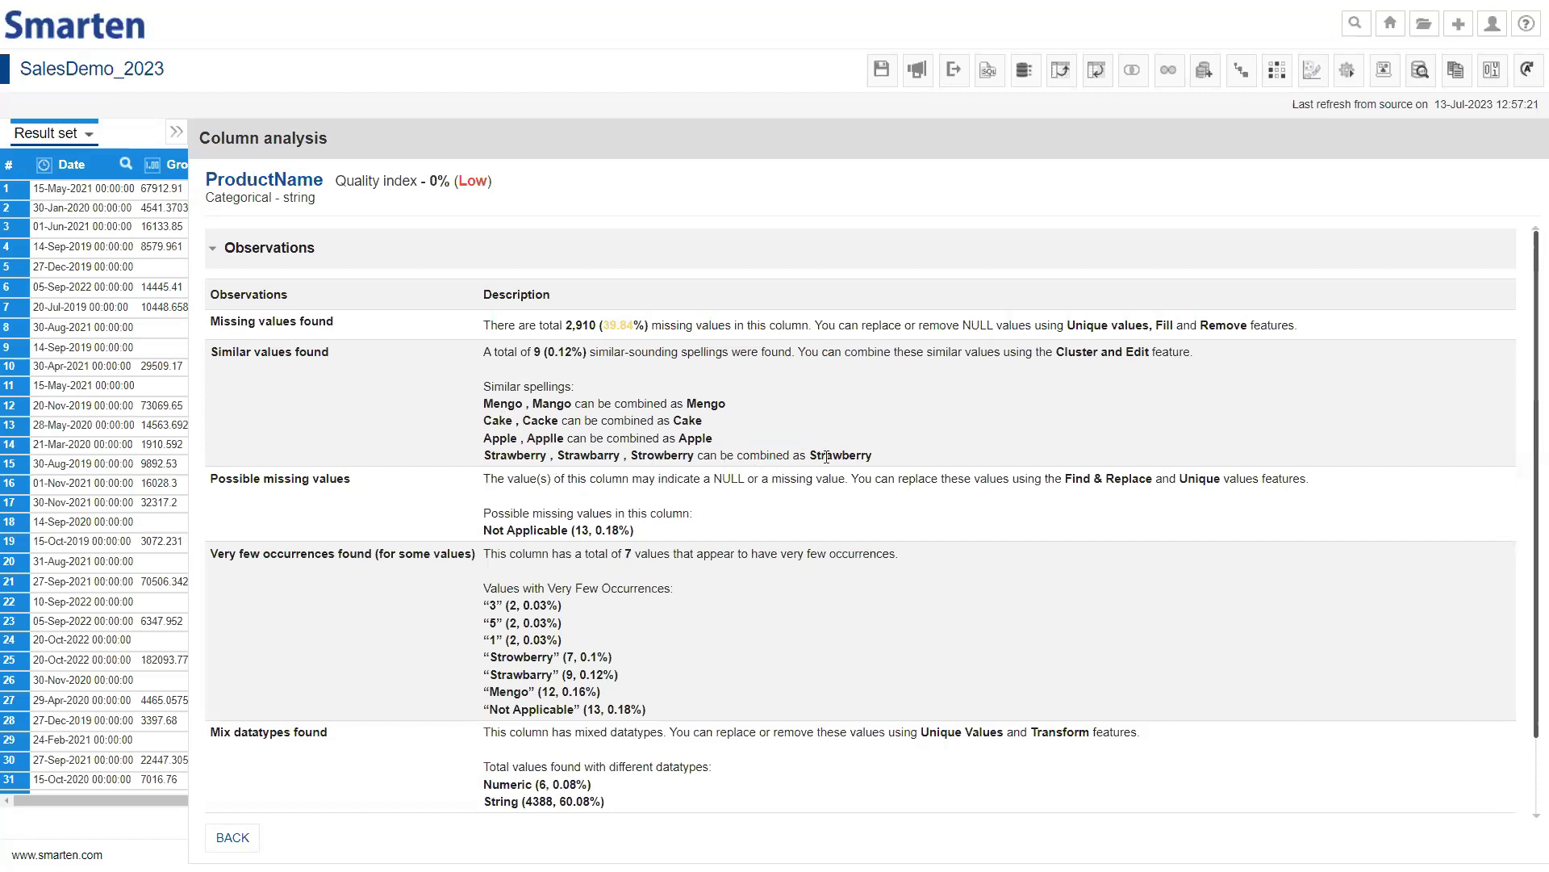
{"action": "scroll", "coordinate": [826, 459], "scroll_direction": "down", "scroll_amount": 1}
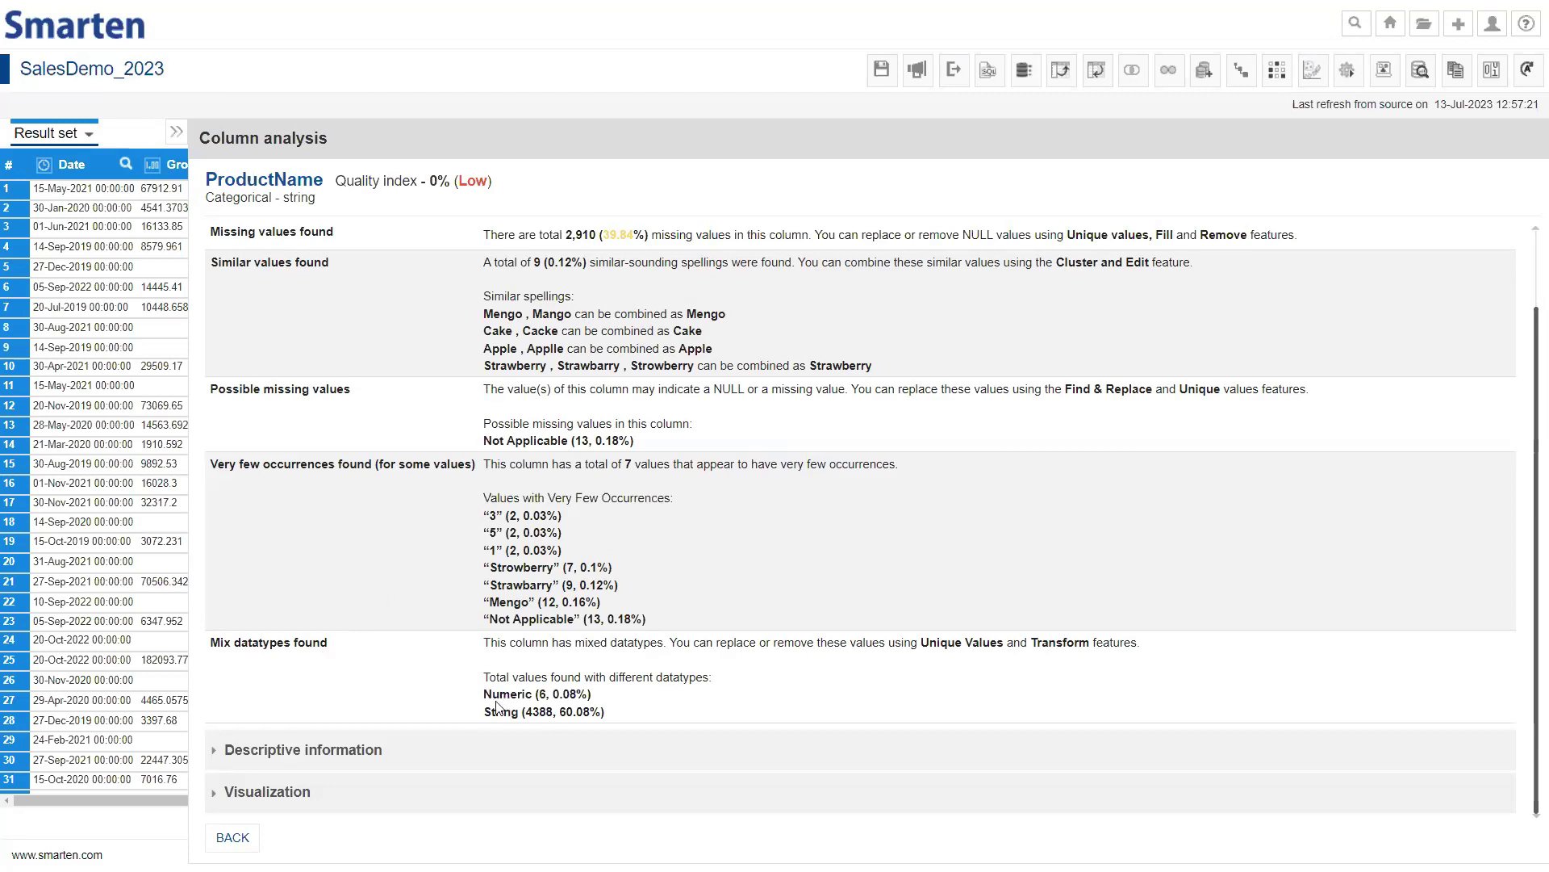
{"action": "scroll", "coordinate": [500, 708], "scroll_direction": "up", "scroll_amount": 2}
{"action": "scroll", "coordinate": [499, 711], "scroll_direction": "down", "scroll_amount": 2}
{"action": "left_click", "coordinate": [234, 837]}
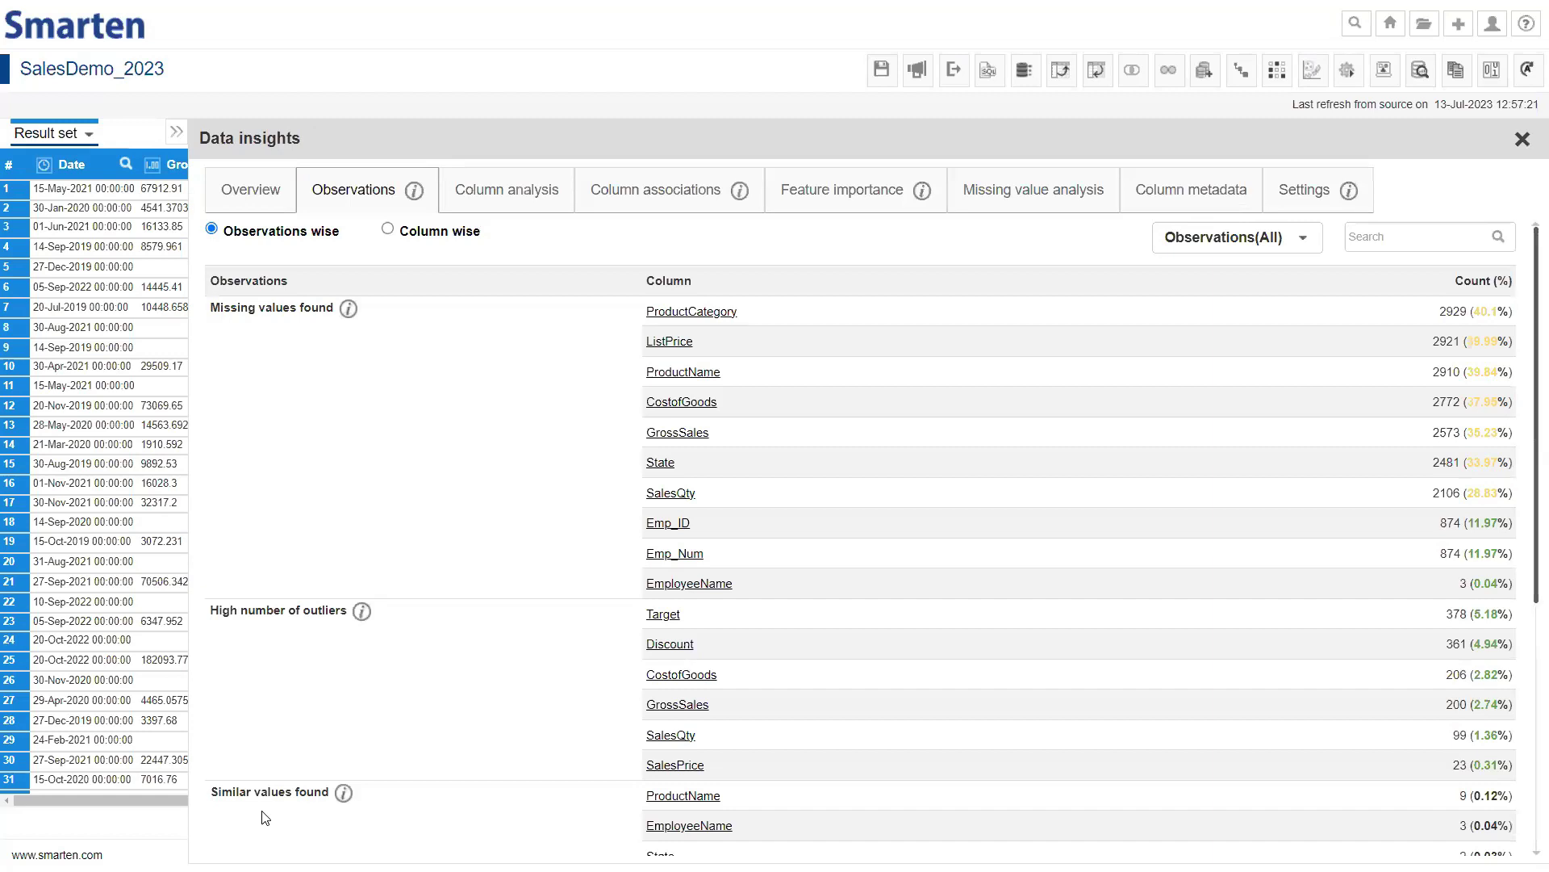
Review the column analysis for the periodical and numerical columns, and return to the categorical group
{"action": "left_click", "coordinate": [539, 193]}
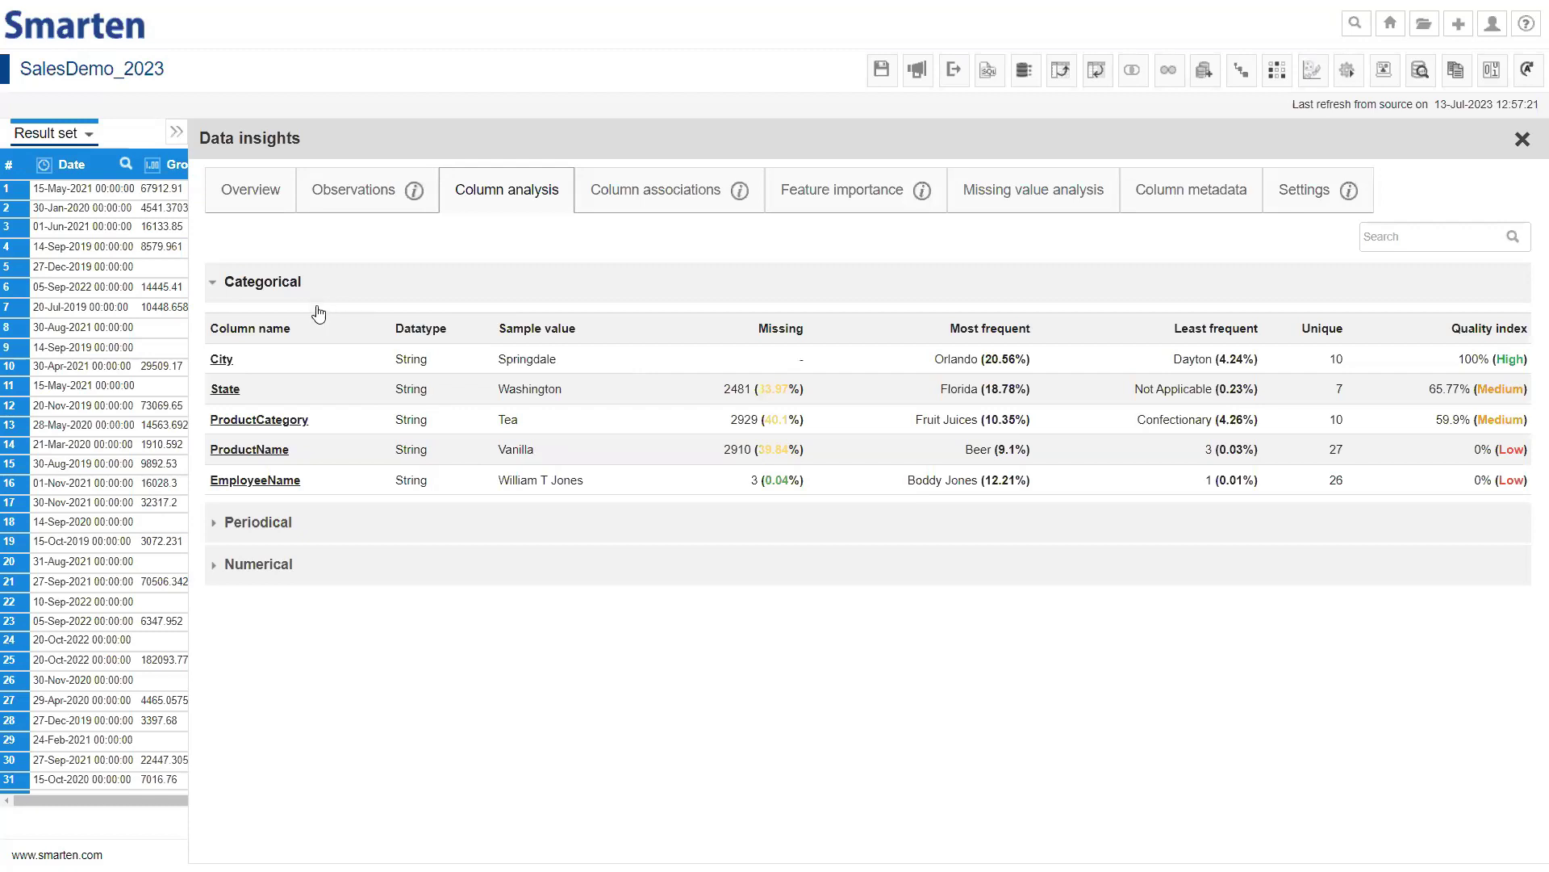
{"action": "left_click", "coordinate": [273, 535]}
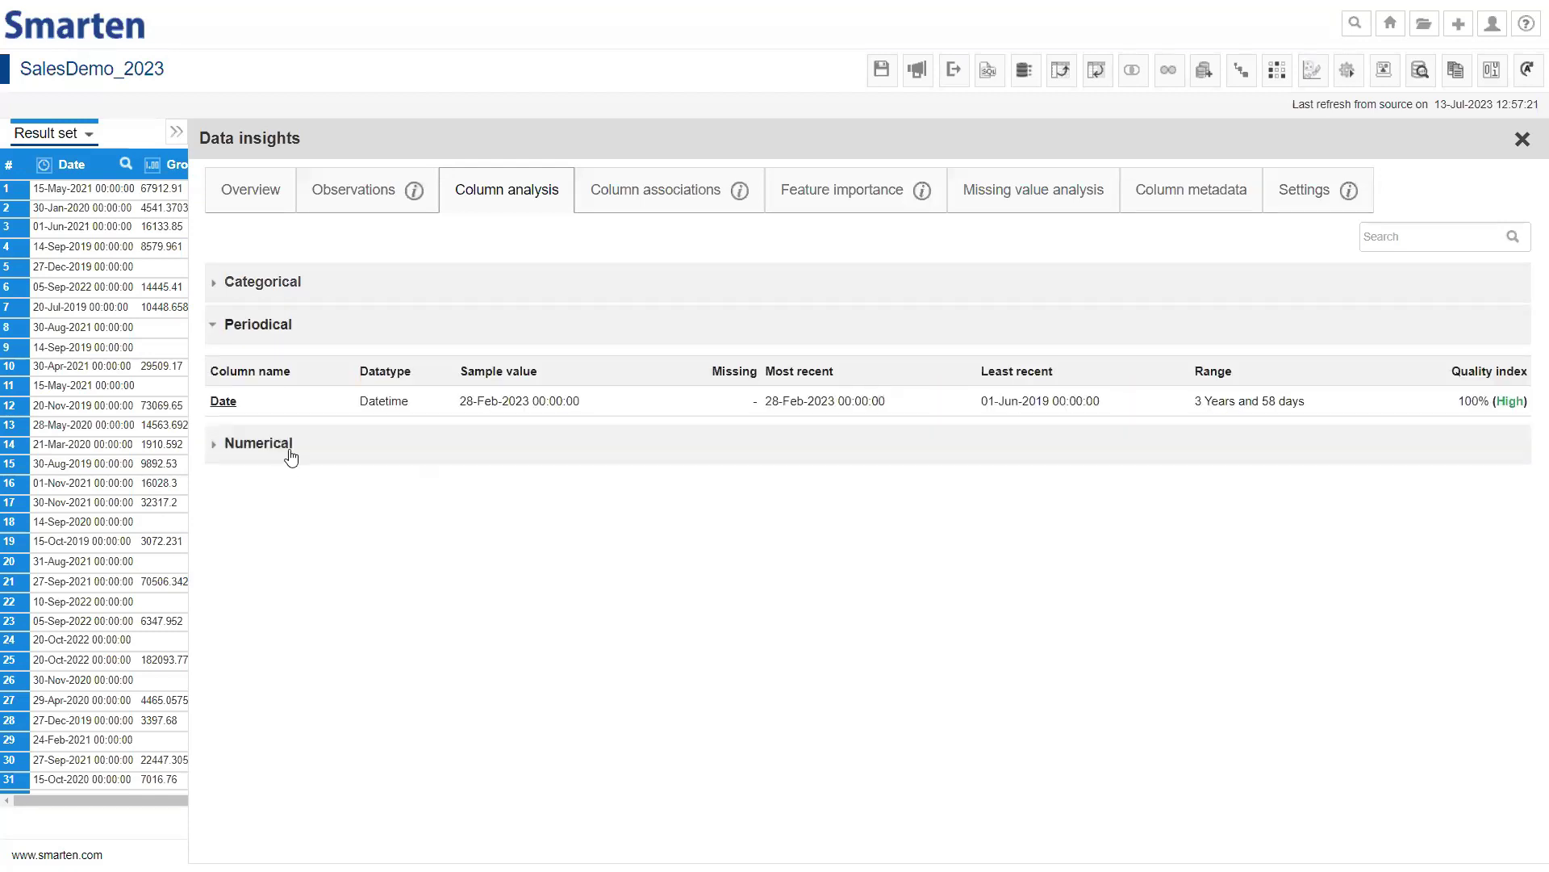
{"action": "left_click", "coordinate": [290, 447]}
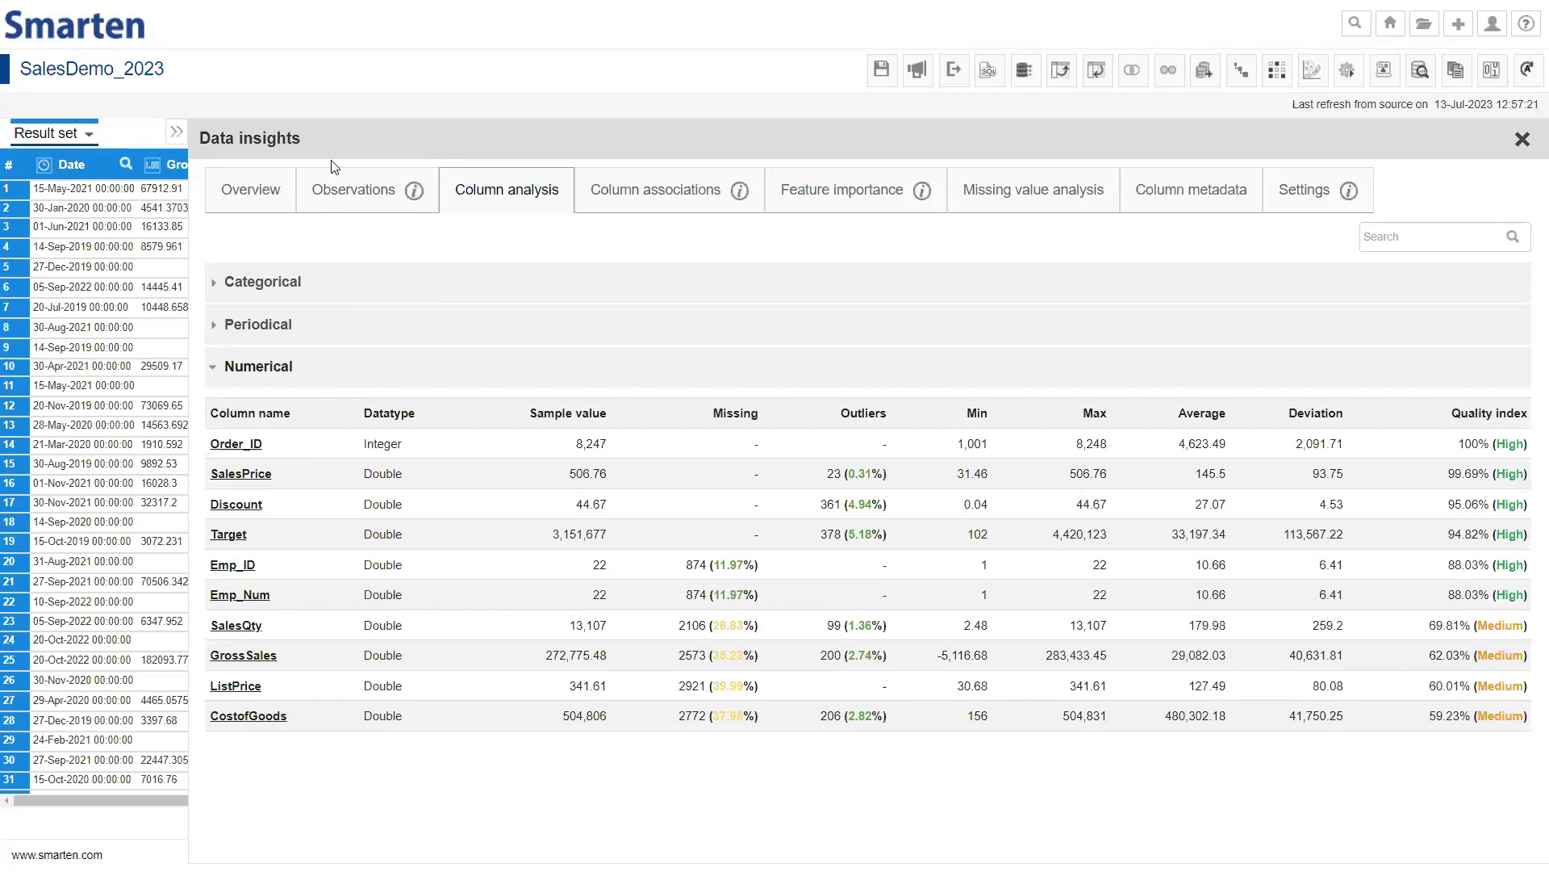
{"action": "left_click", "coordinate": [299, 283]}
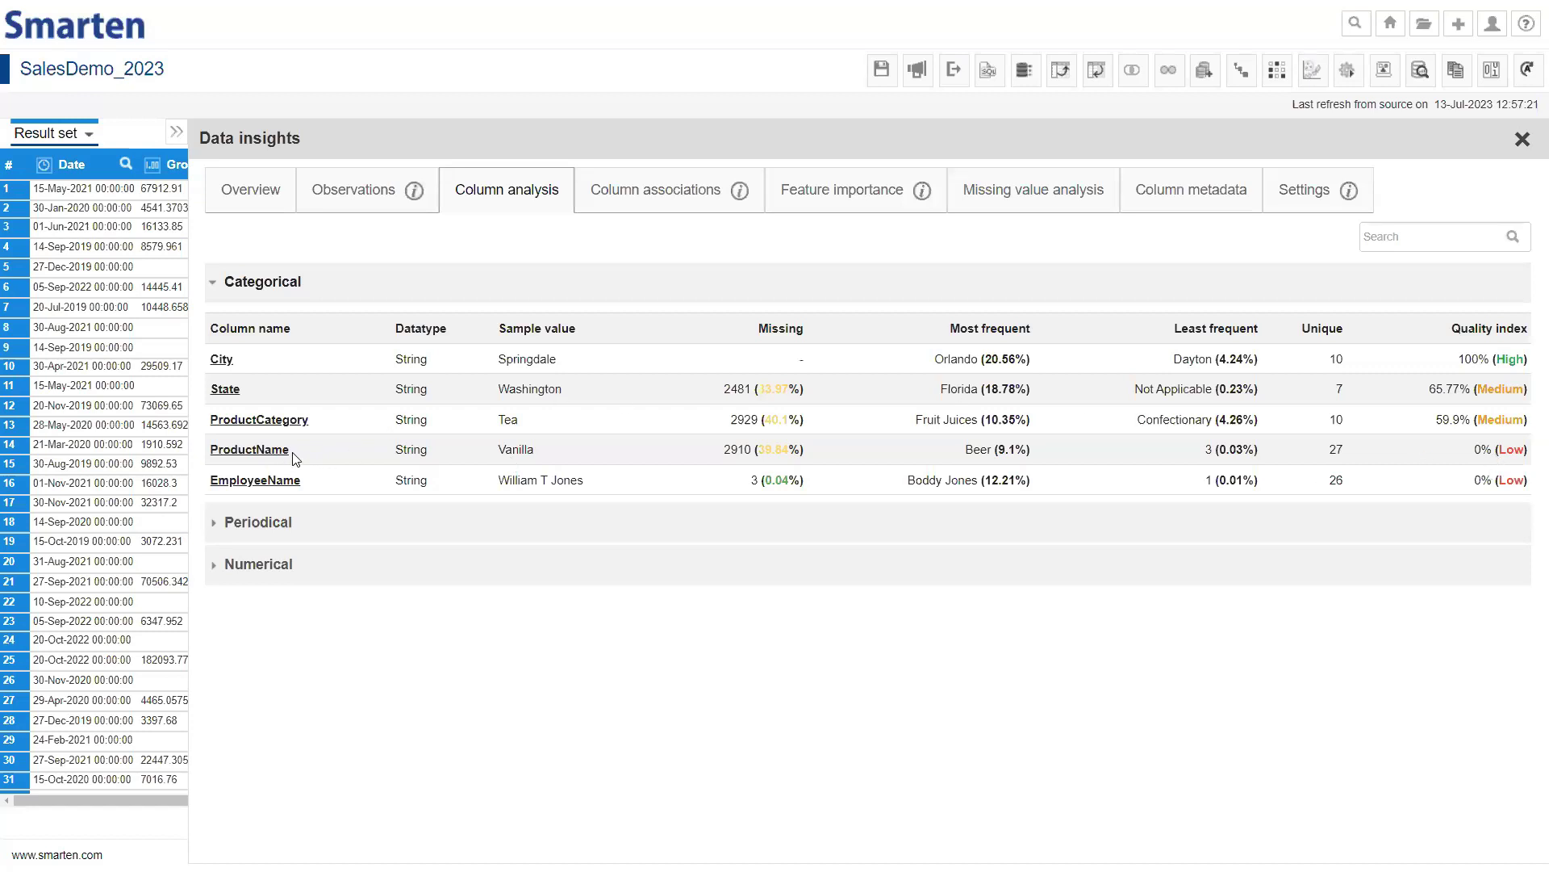
Open the ProductName column's analysis from the categorical group and read through its observations
{"action": "left_click", "coordinate": [250, 450]}
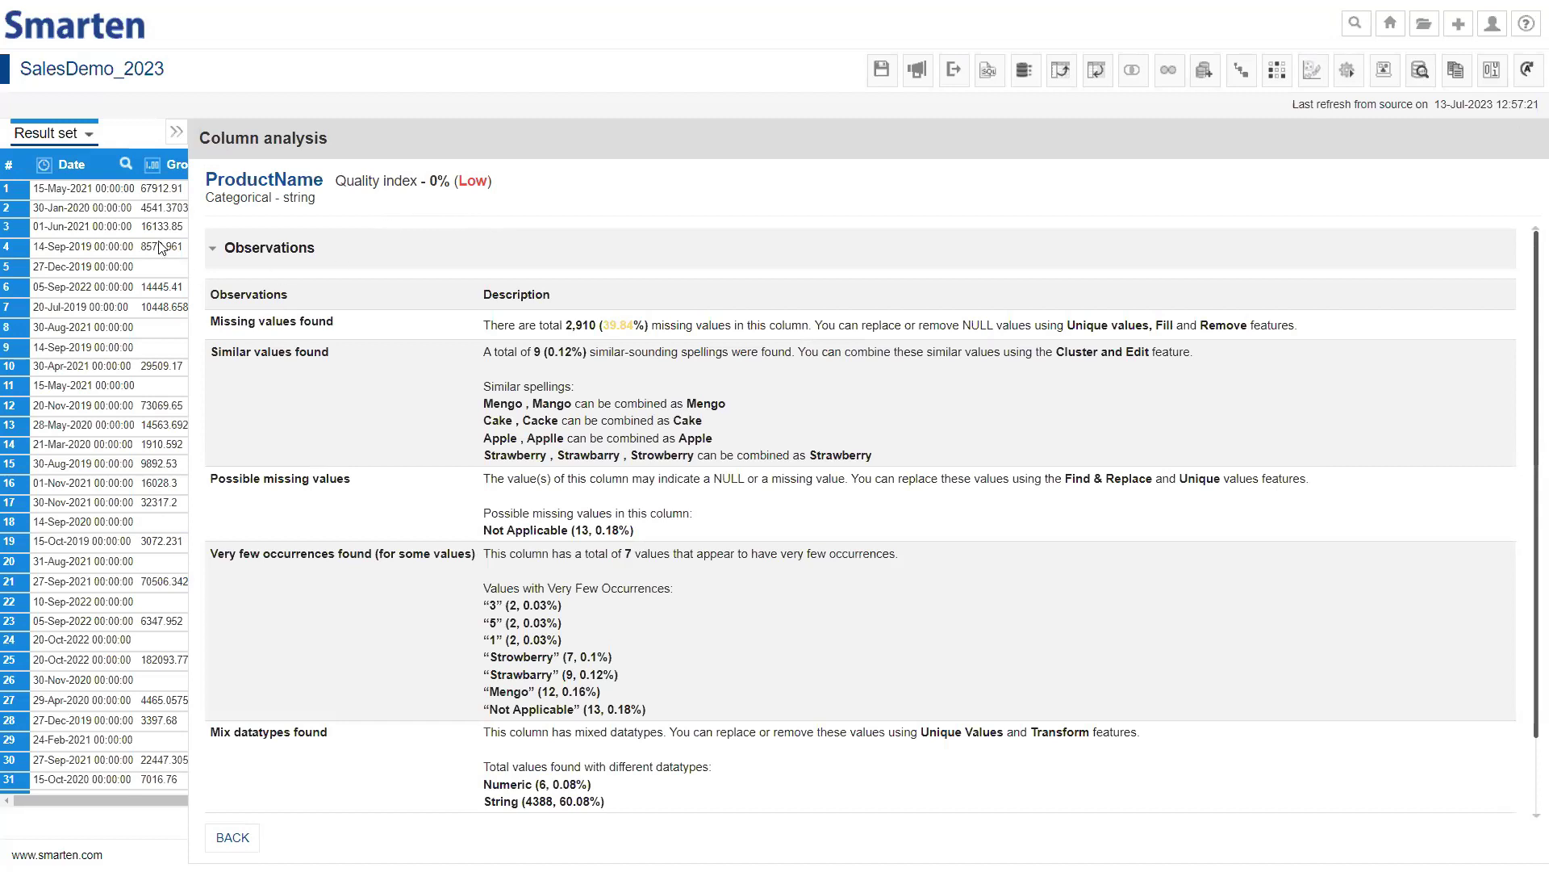
{"action": "scroll", "coordinate": [345, 338], "scroll_direction": "down", "scroll_amount": 1}
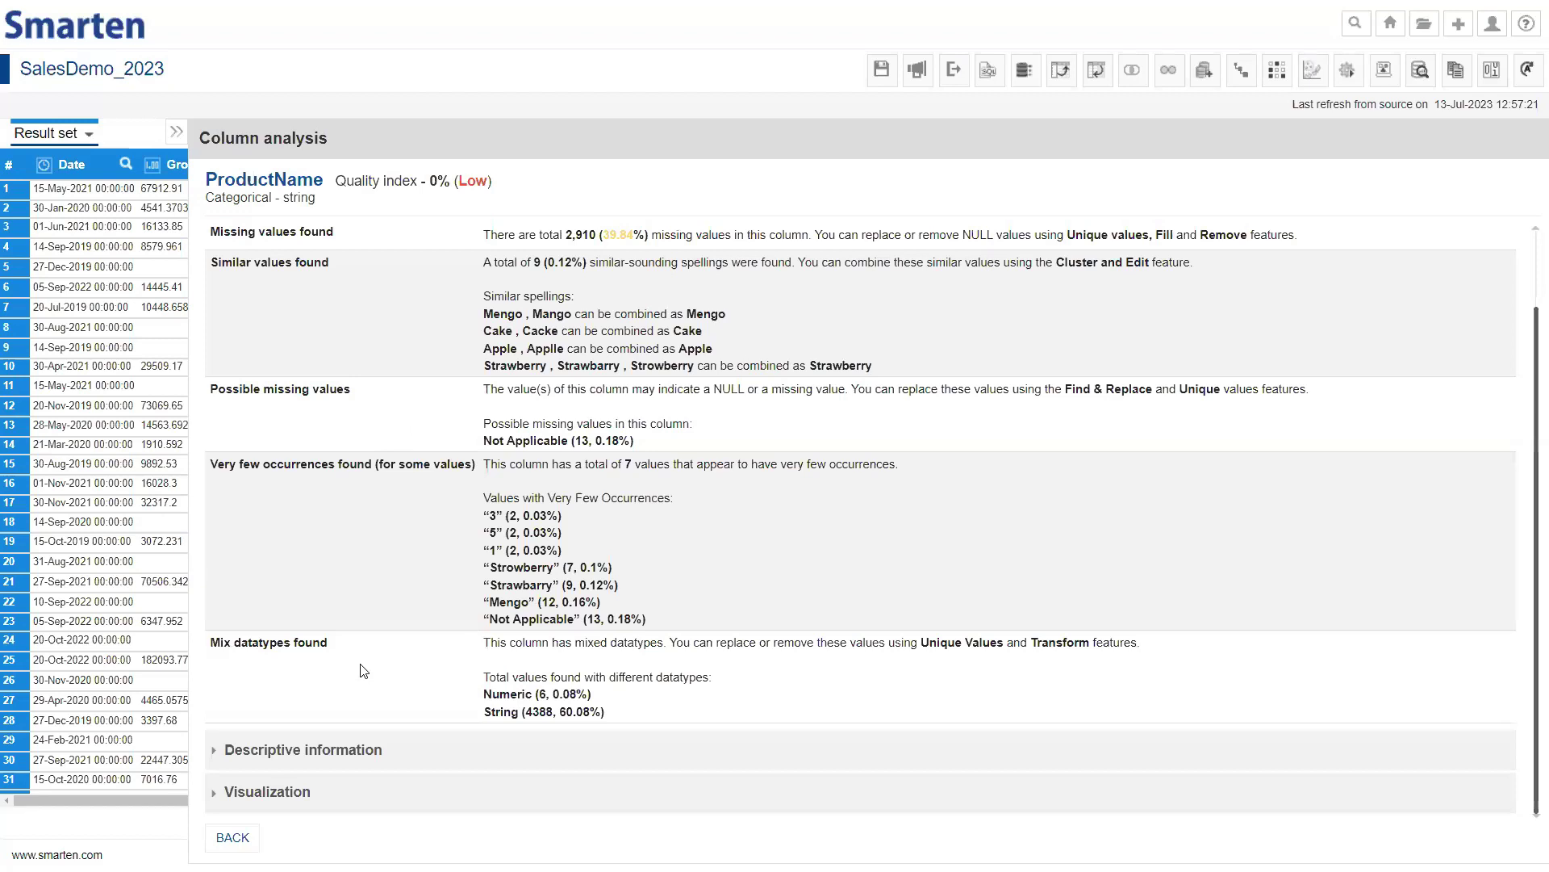
{"action": "scroll", "coordinate": [394, 644], "scroll_direction": "up", "scroll_amount": 1}
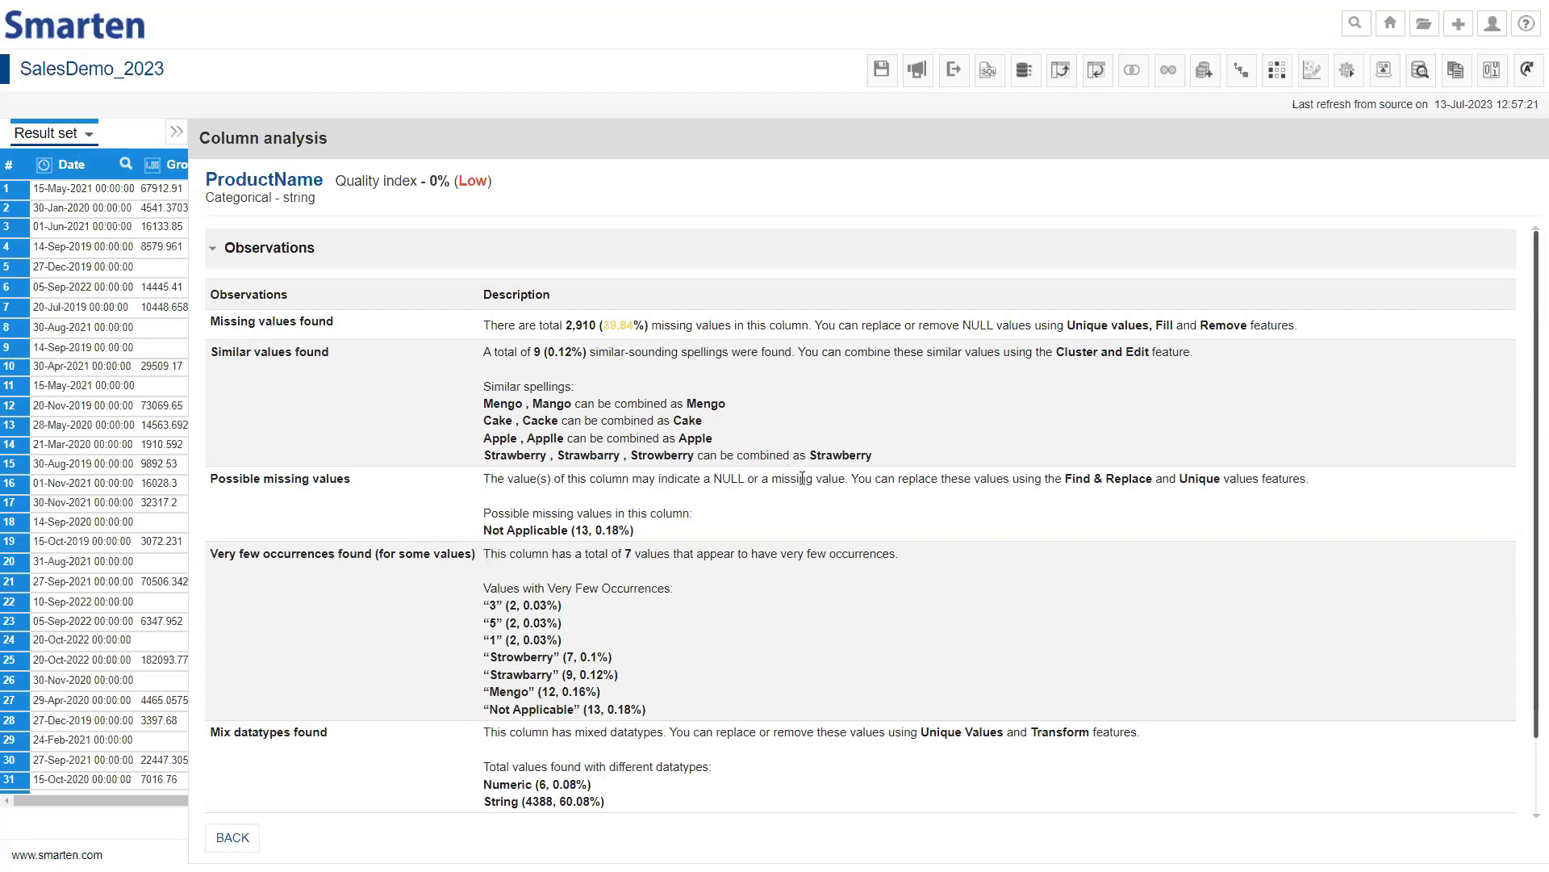
{"action": "scroll", "coordinate": [803, 481], "scroll_direction": "down", "scroll_amount": 1}
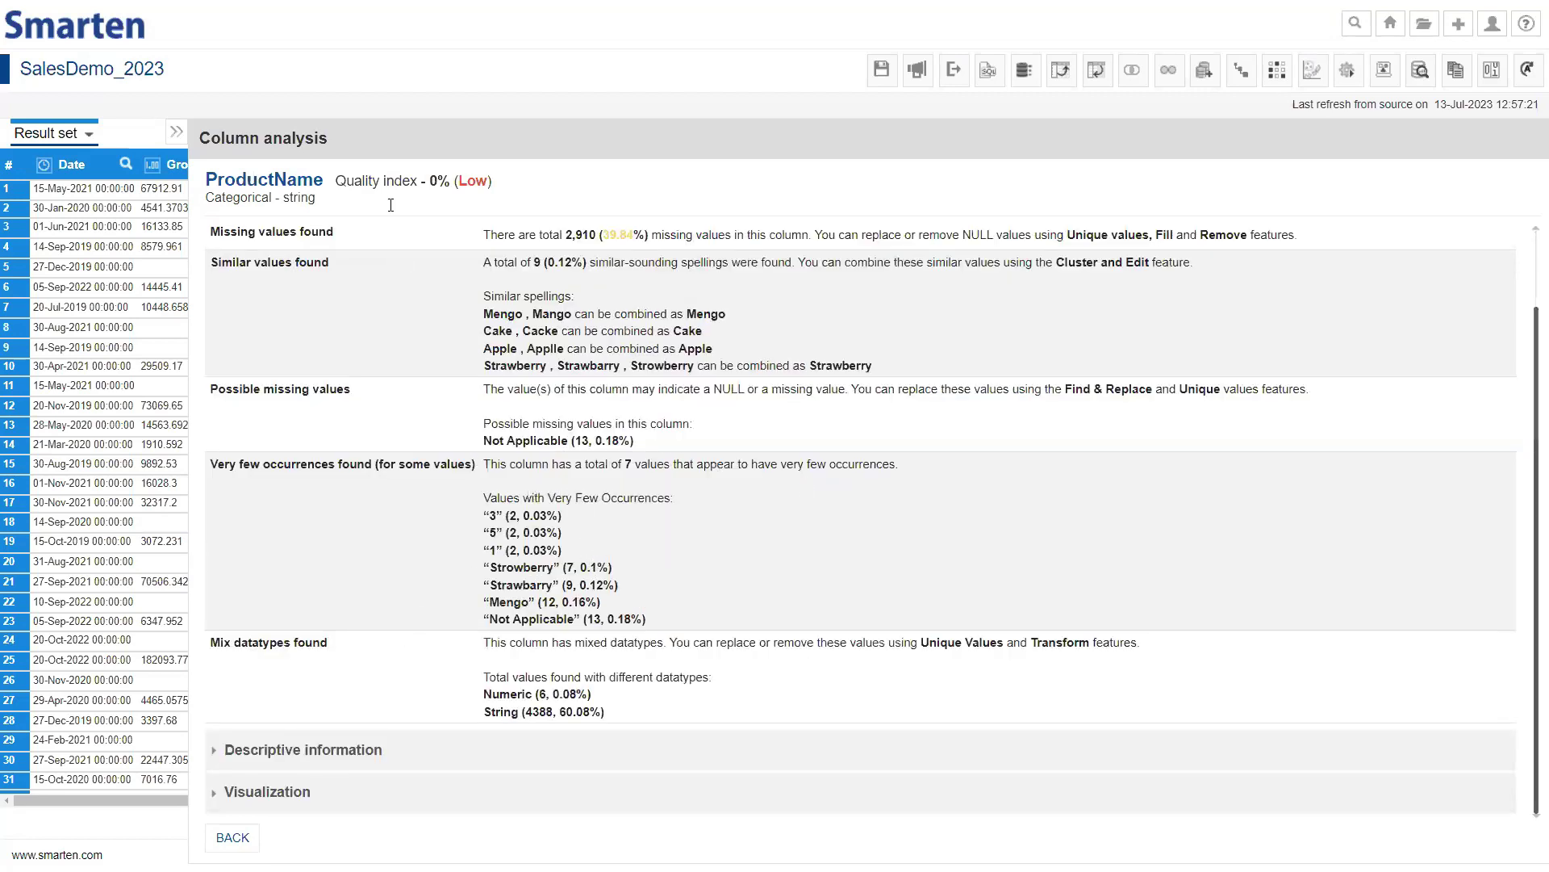
Show ProductName's descriptive information and sort its most frequent words by word in ascending order
{"action": "left_click", "coordinate": [348, 751]}
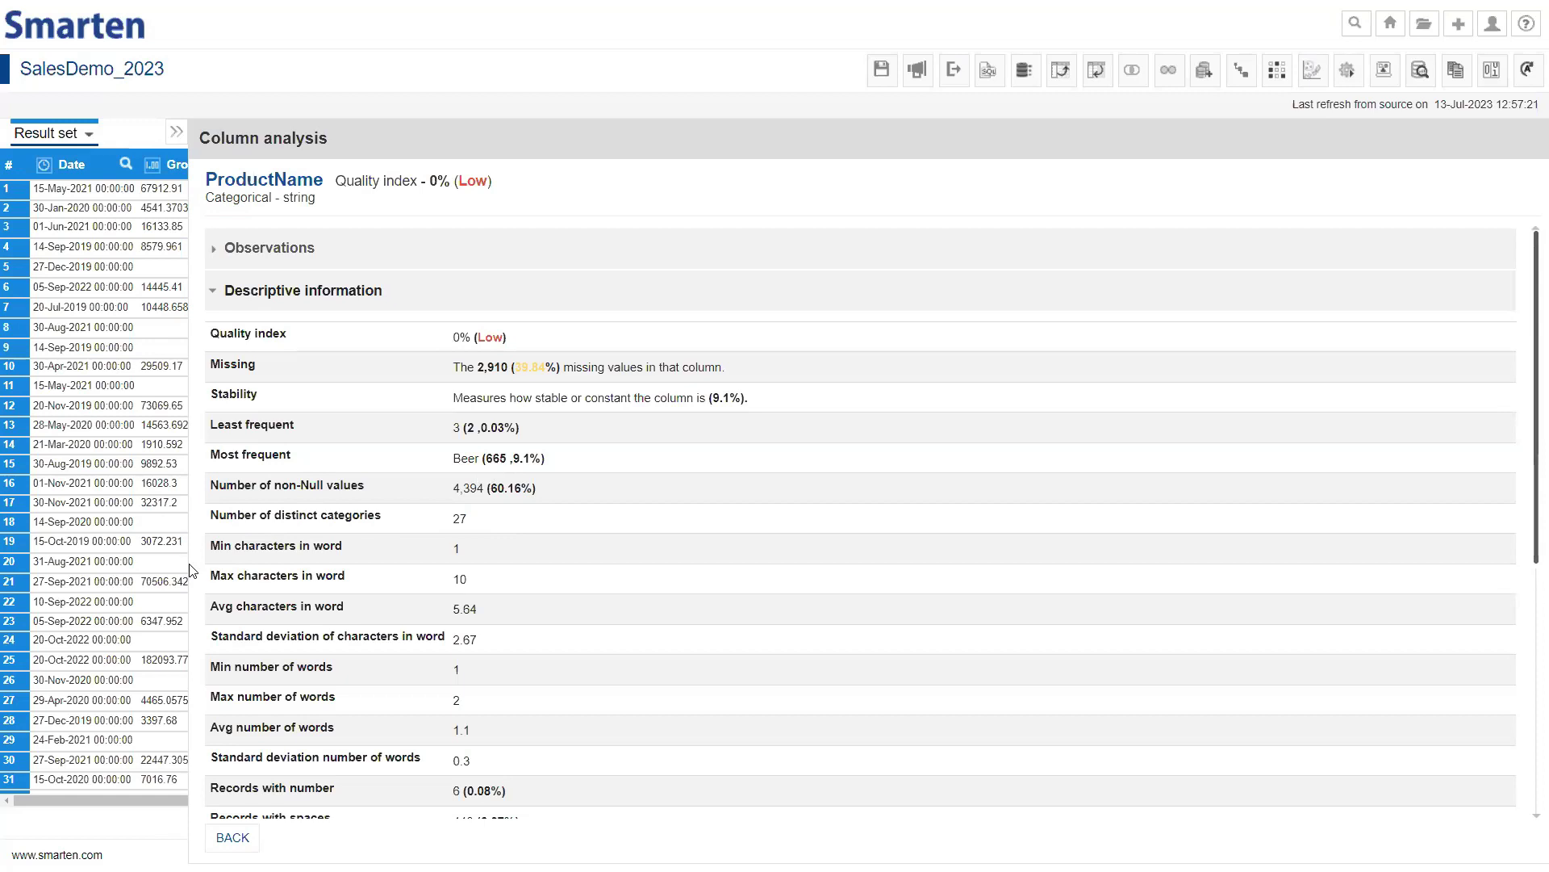
{"action": "scroll", "coordinate": [365, 513], "scroll_direction": "down", "scroll_amount": 3}
{"action": "scroll", "coordinate": [374, 516], "scroll_direction": "down", "scroll_amount": 2}
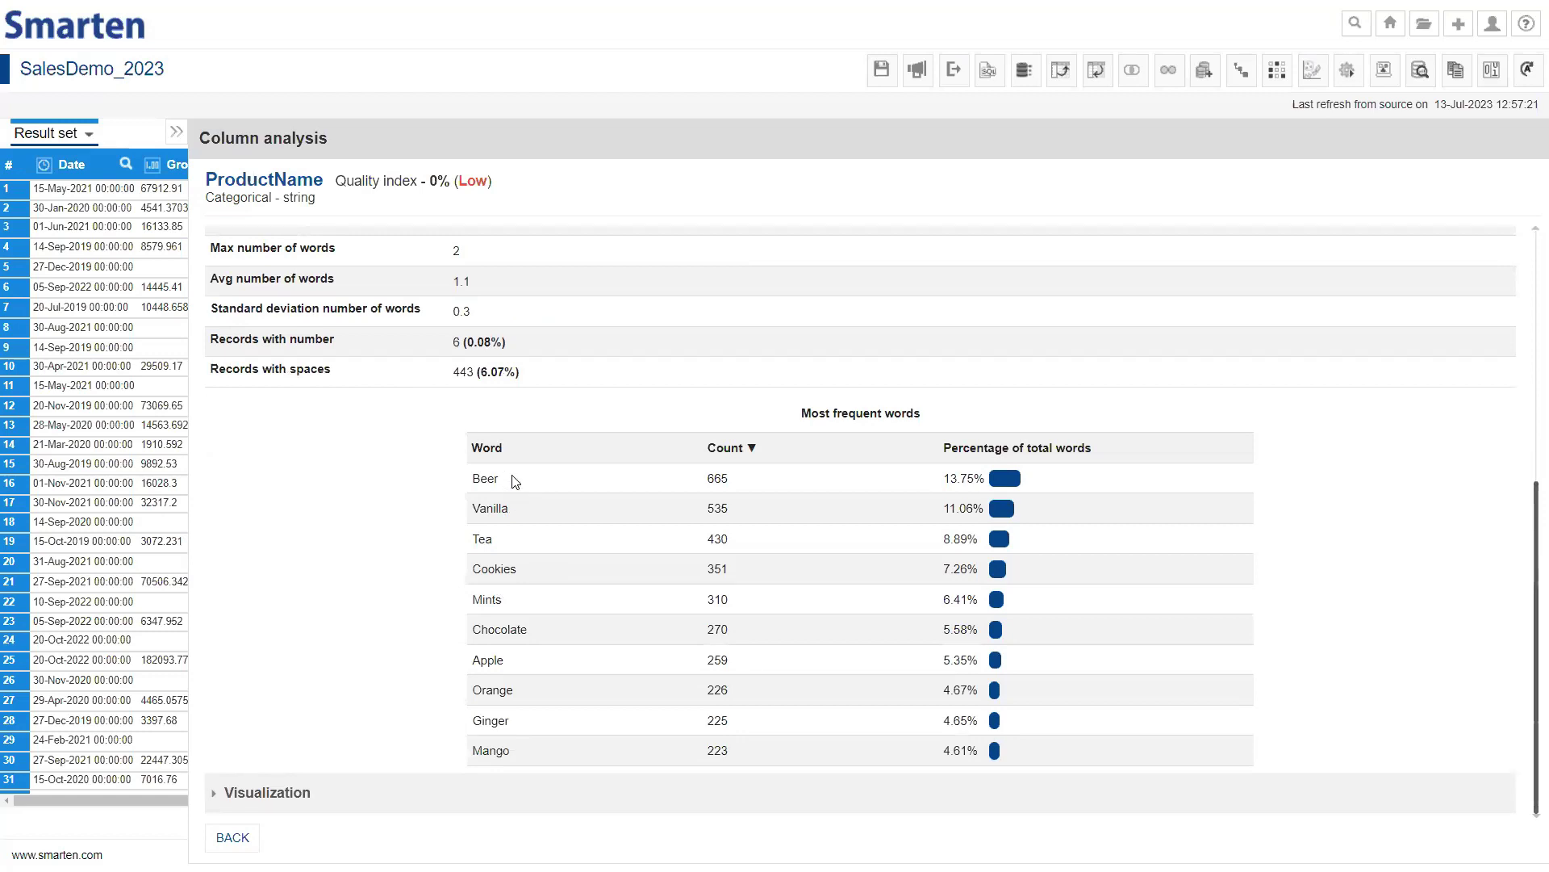
{"action": "left_click", "coordinate": [569, 449]}
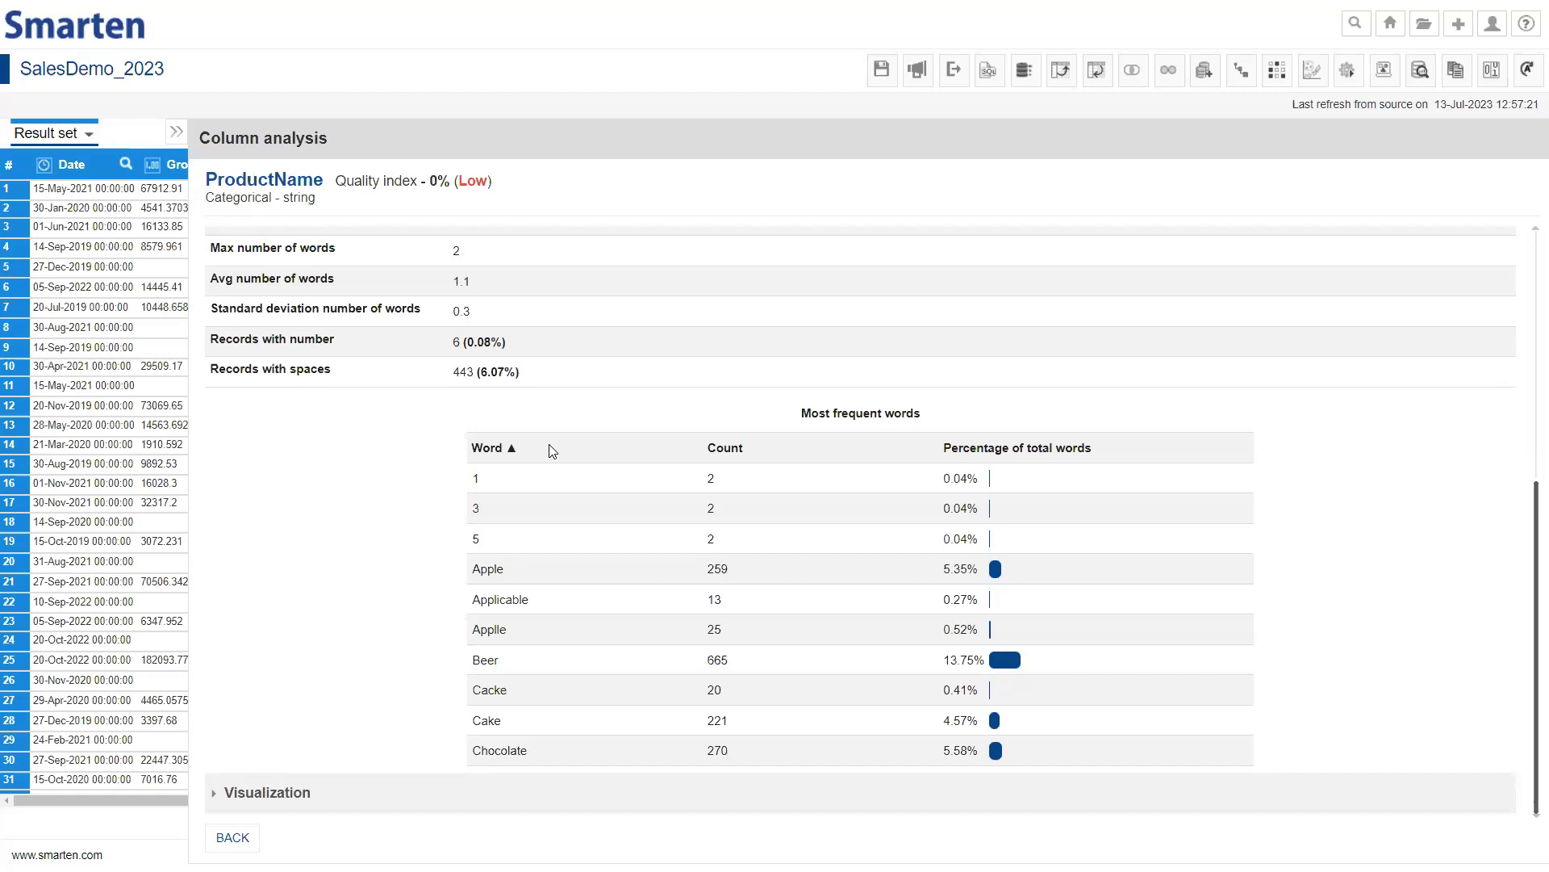
Show the ProductName visualization, inspect the Beer and Soda slices, and add GrossSales as the additional column
{"action": "left_click", "coordinate": [419, 792]}
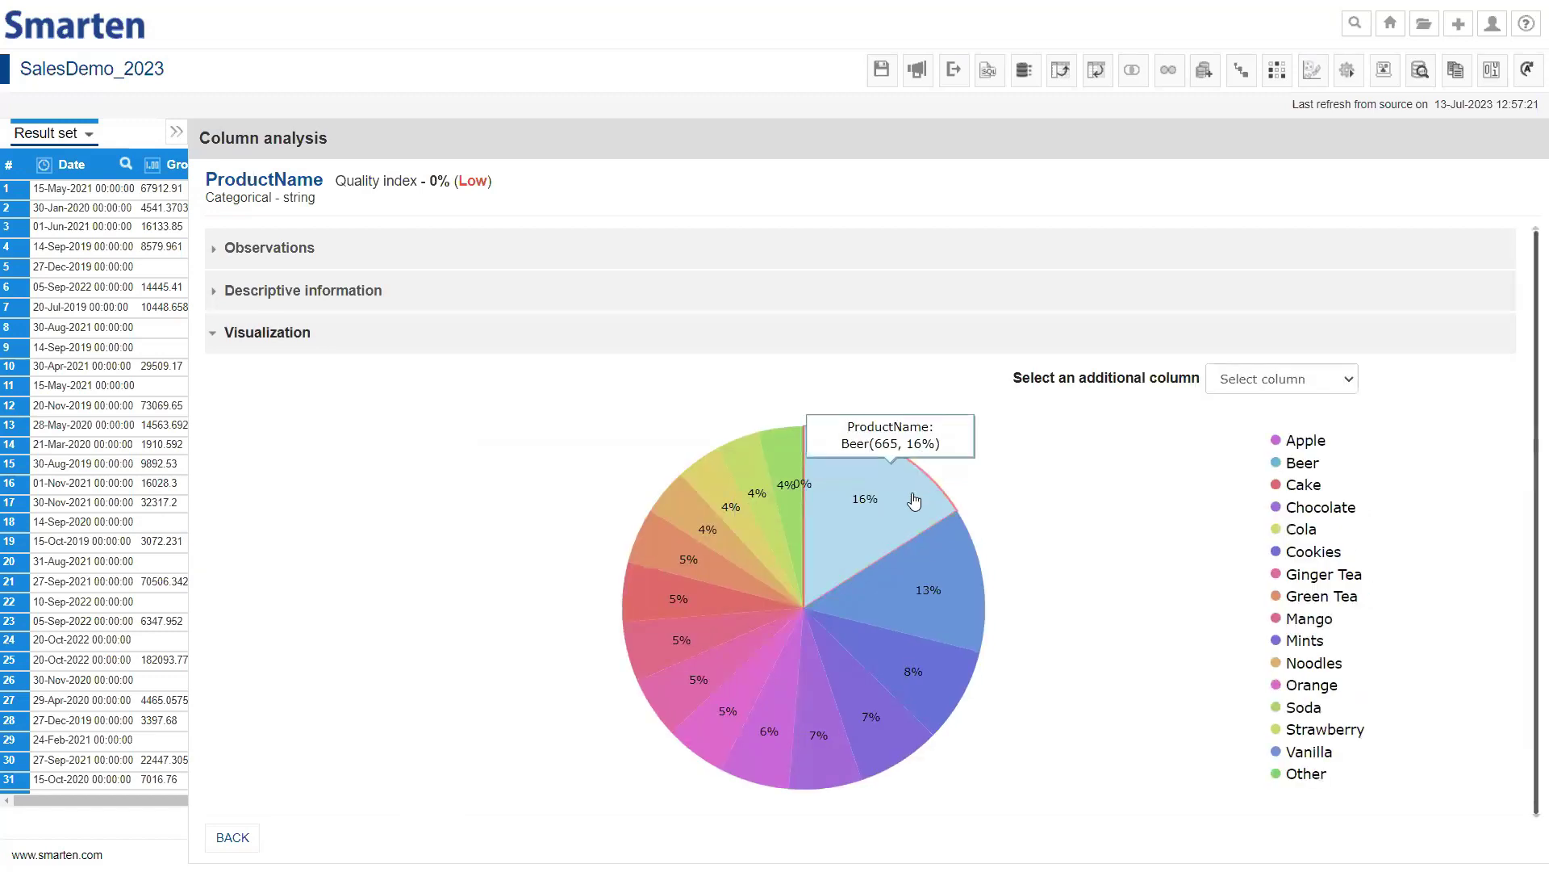
{"action": "mouse_move", "coordinate": [893, 536]}
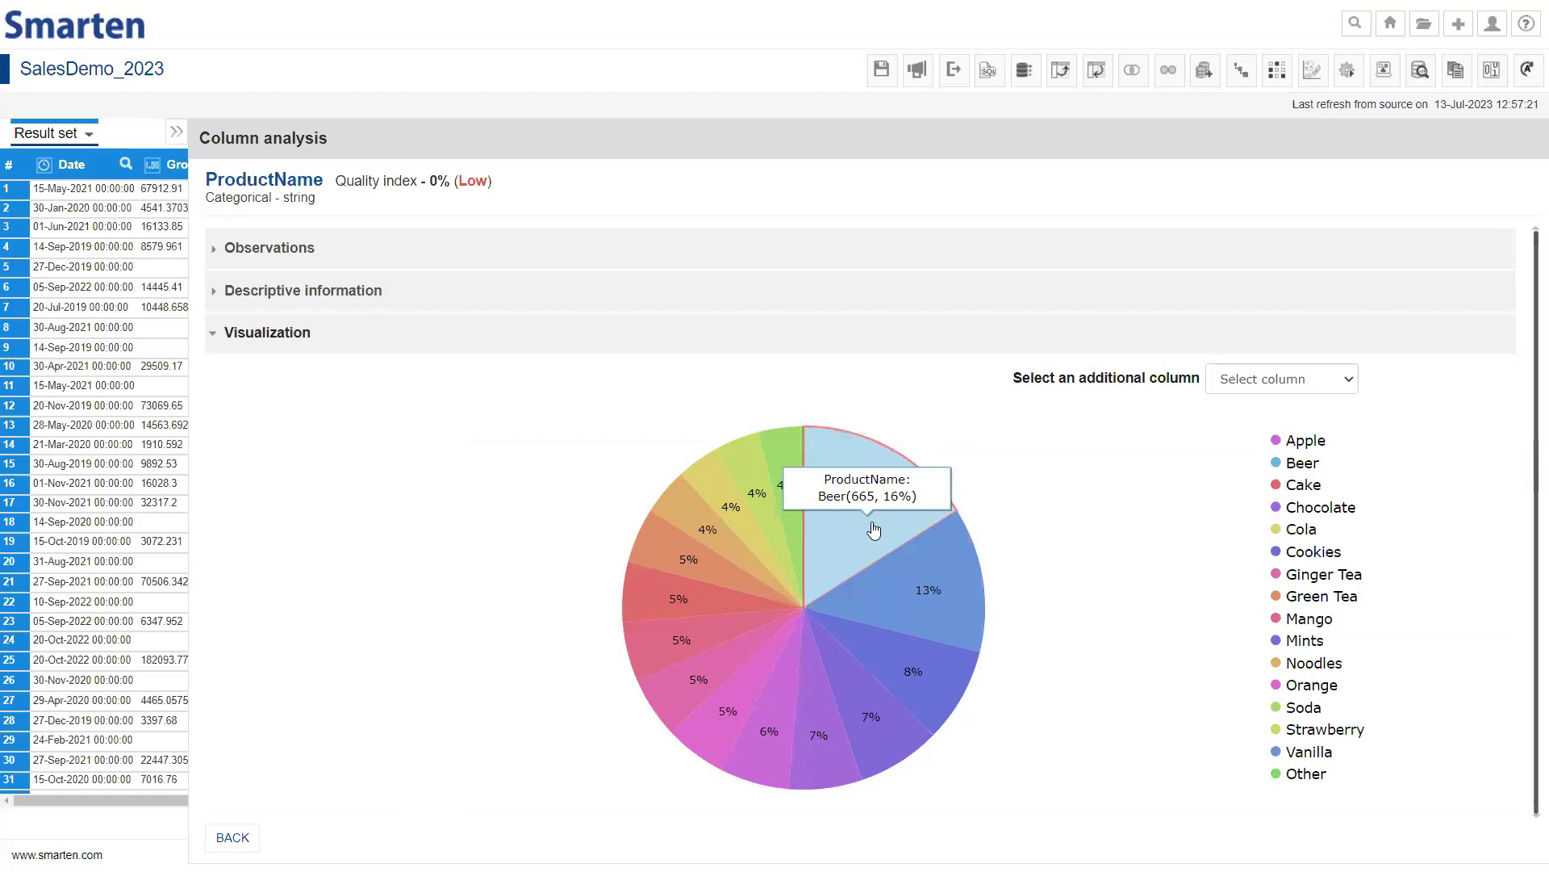
{"action": "mouse_move", "coordinate": [784, 457]}
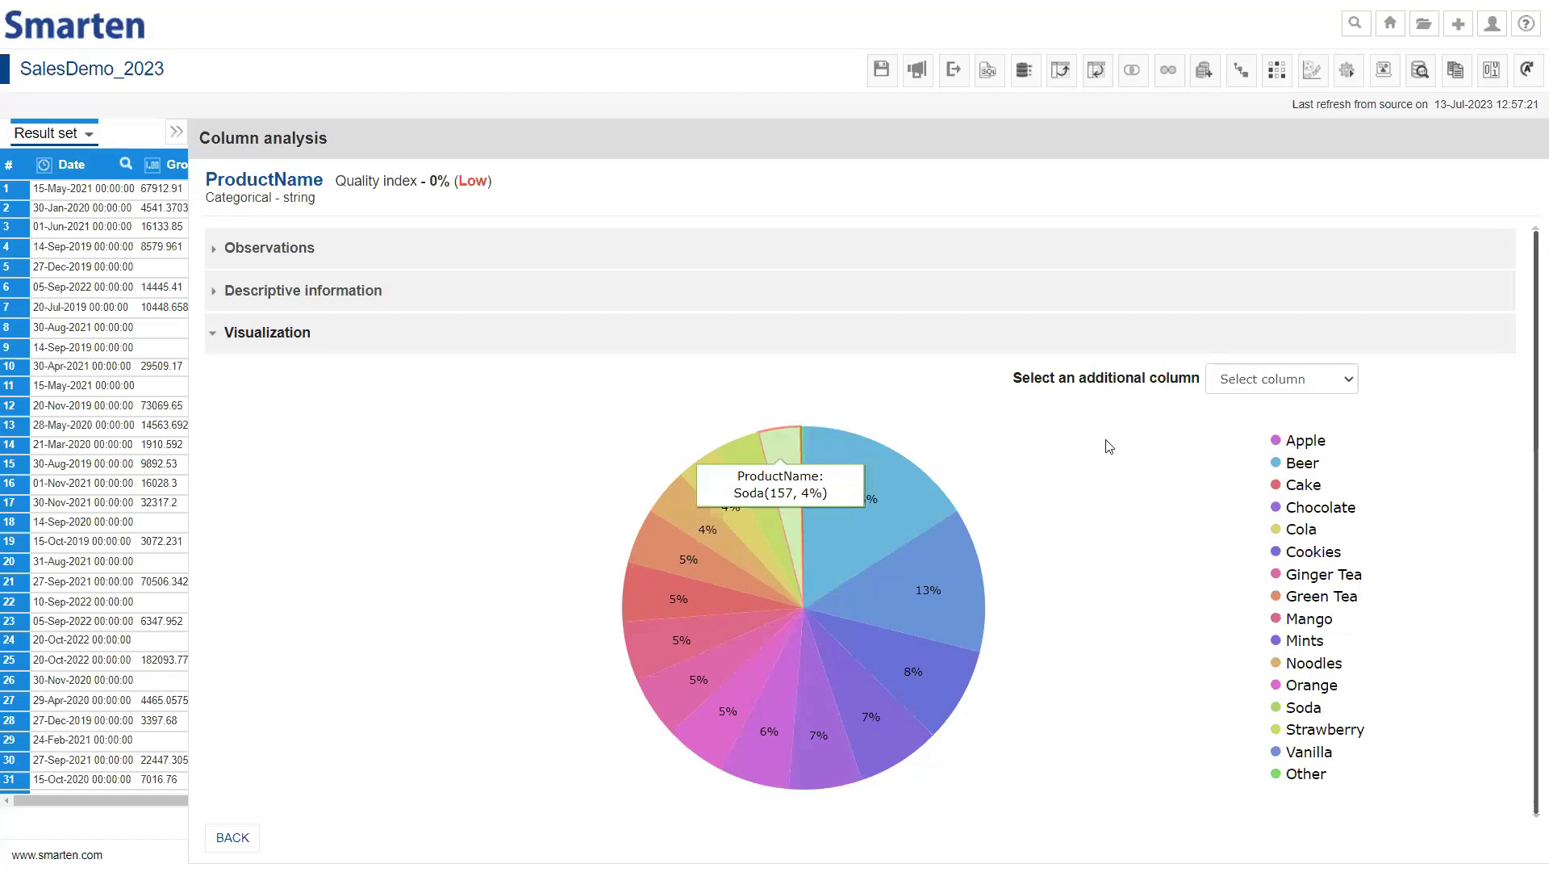
{"action": "left_click", "coordinate": [1242, 391]}
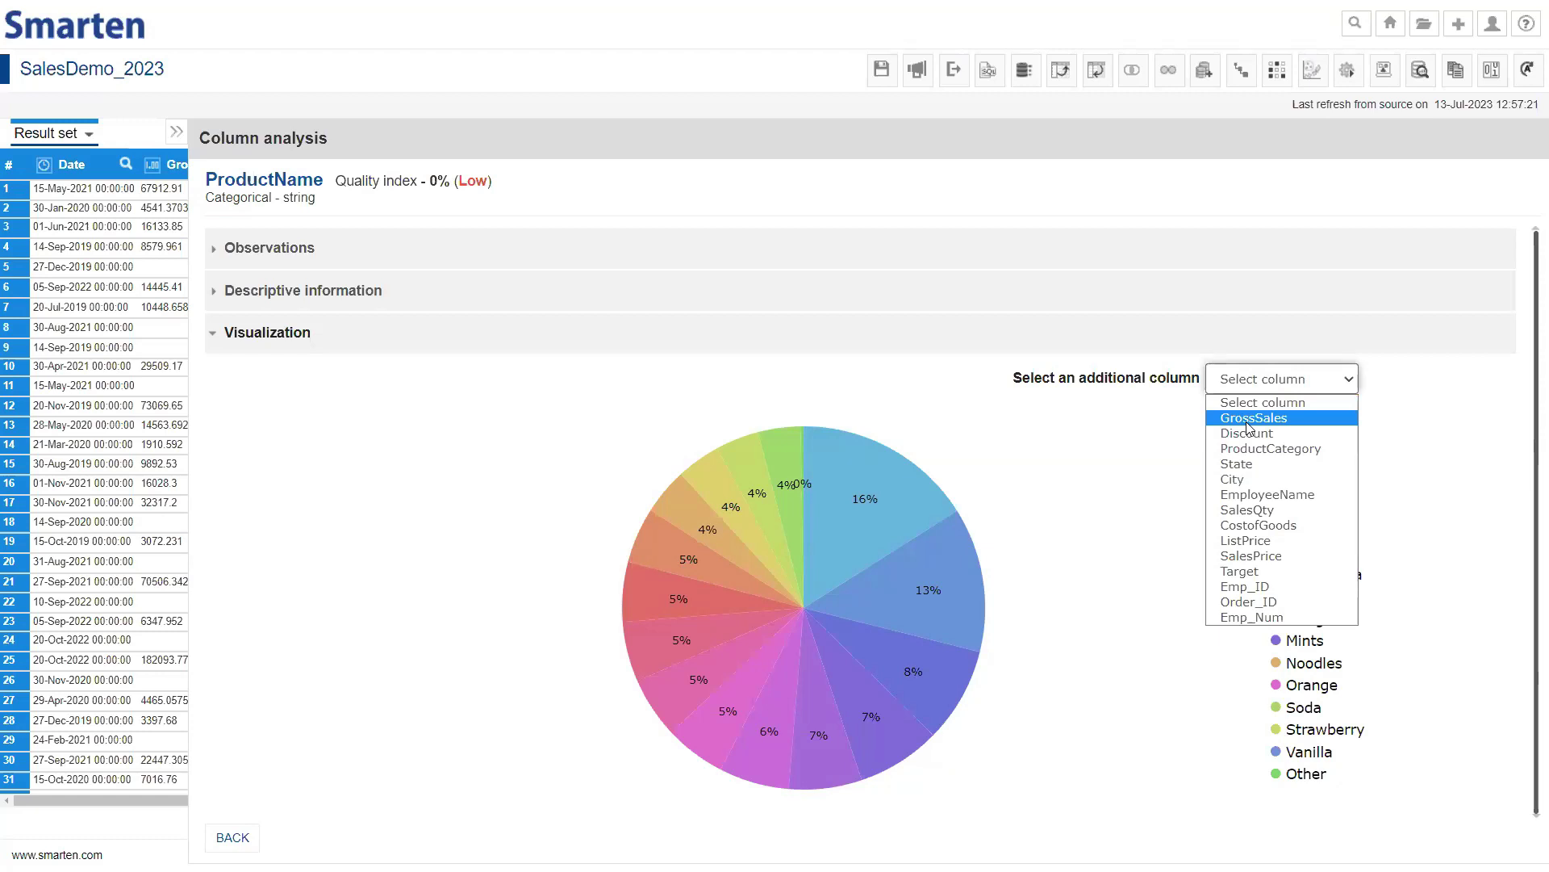
{"action": "left_click", "coordinate": [1249, 419]}
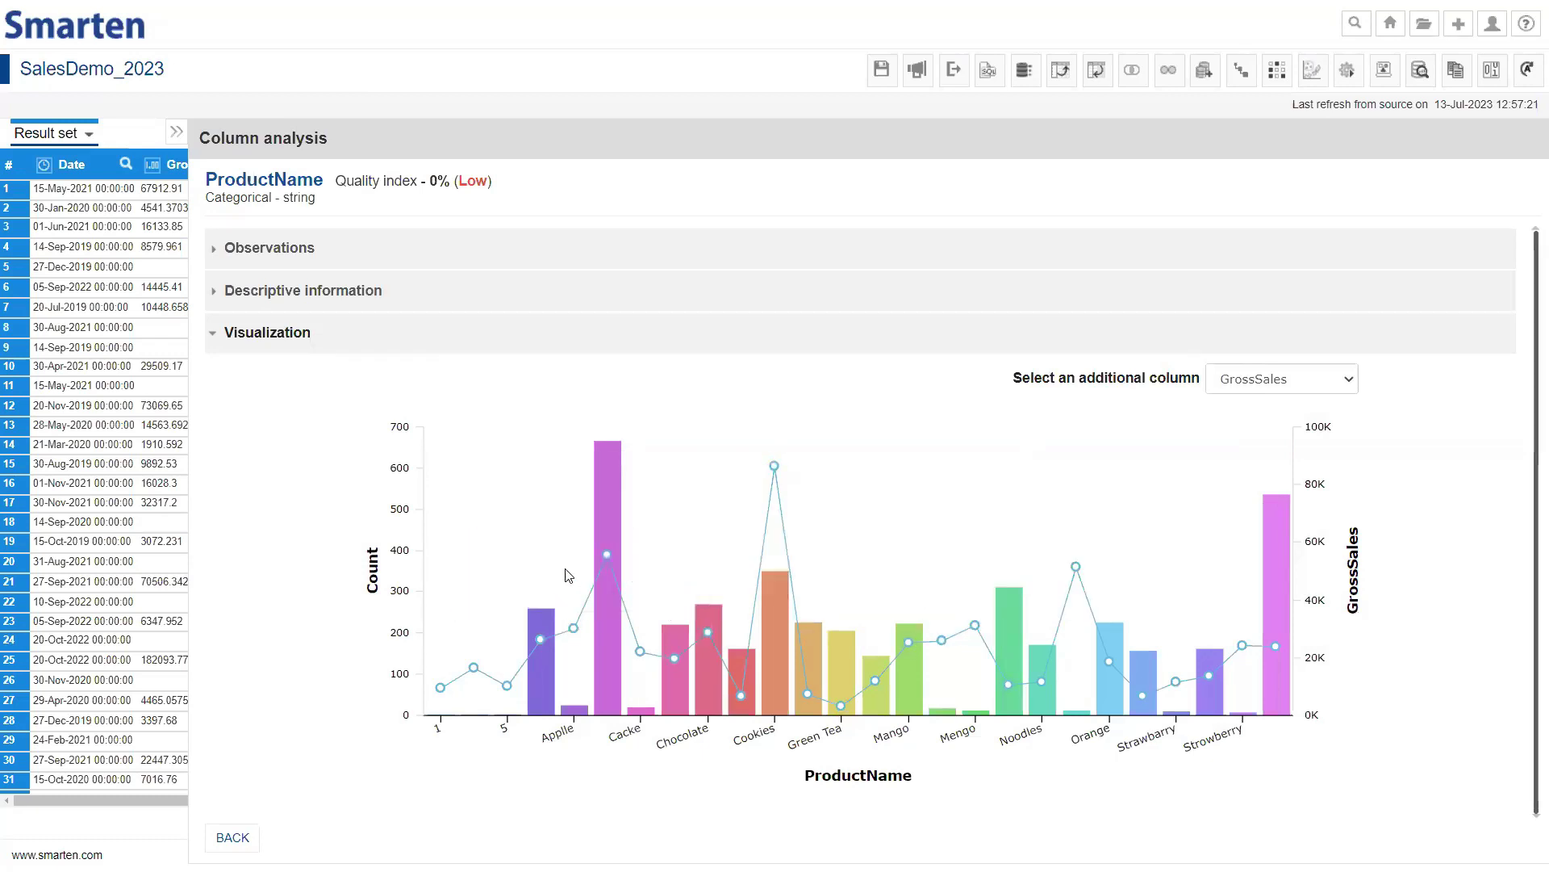
Inspect the Beer and Cookies bars in the ProductName chart, and change the additional column from GrossSales to State
{"action": "mouse_move", "coordinate": [605, 478]}
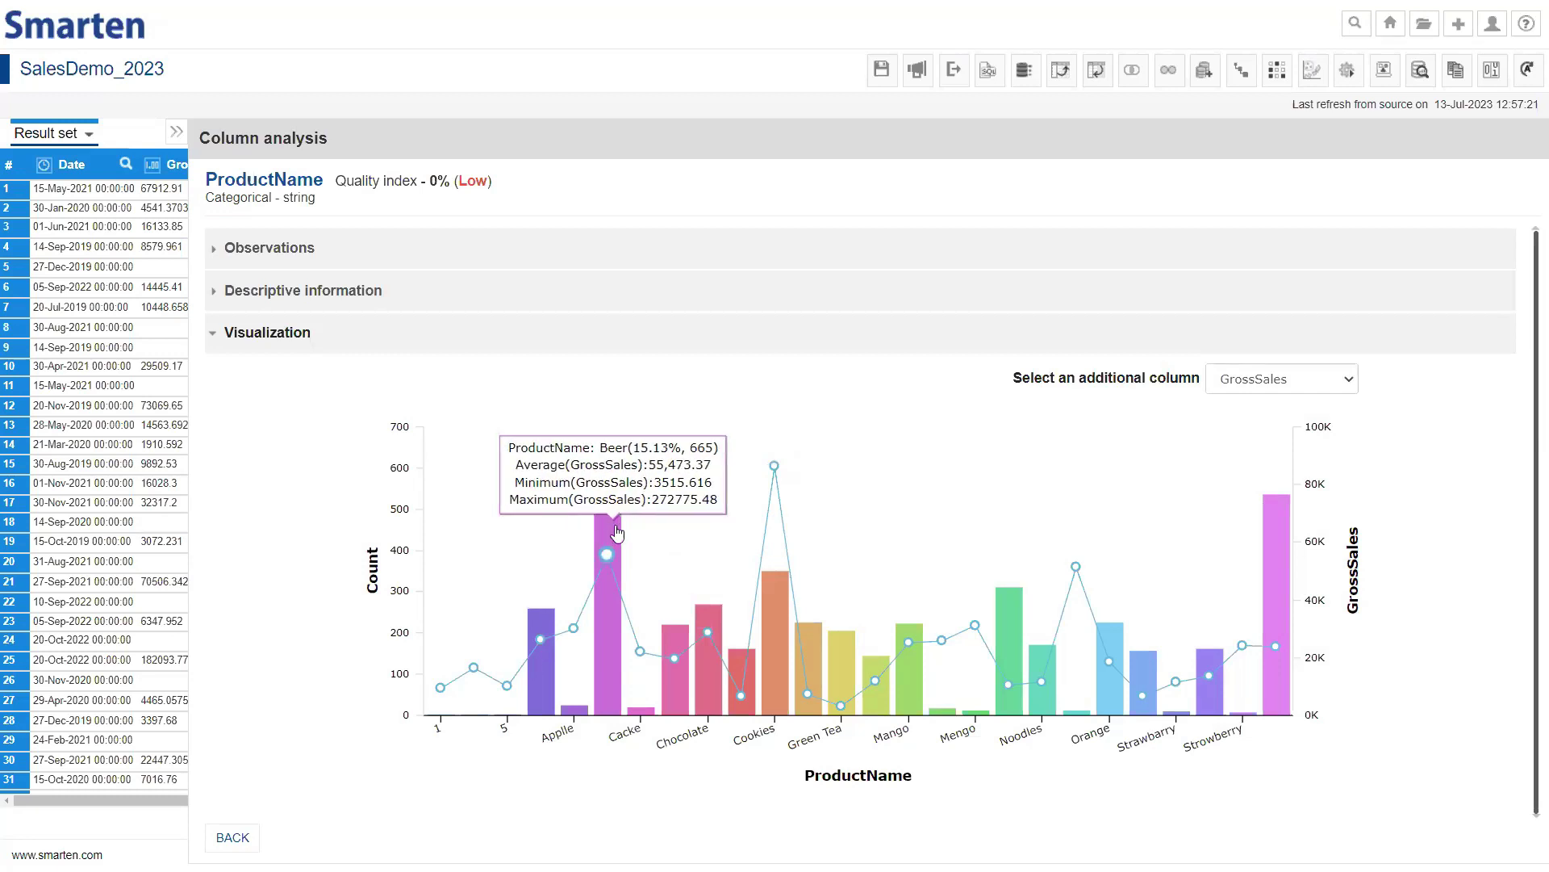
{"action": "mouse_move", "coordinate": [770, 604]}
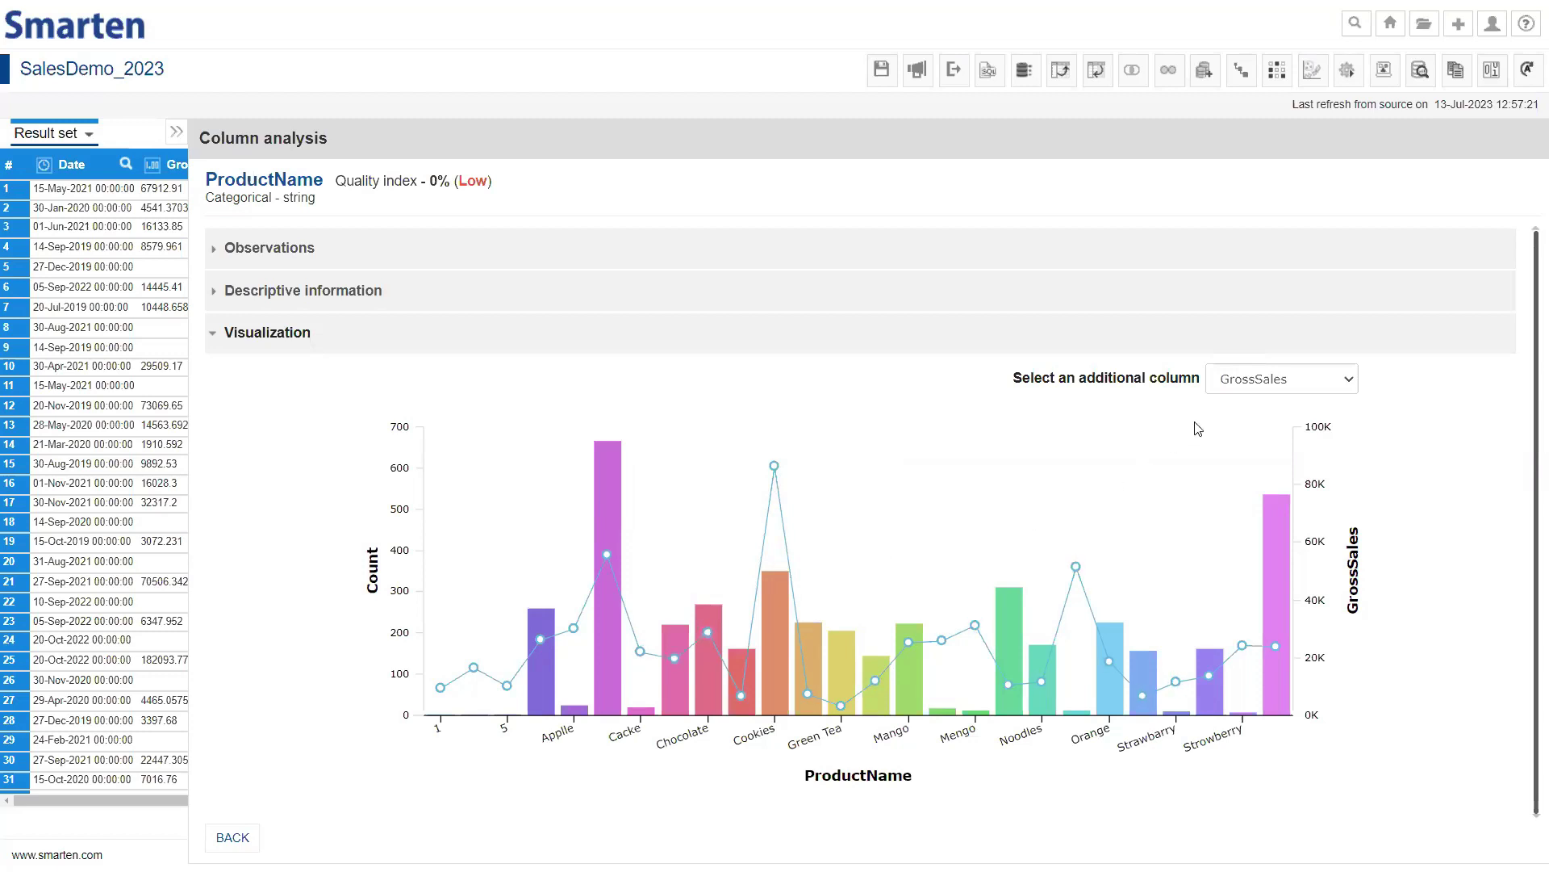
{"action": "left_click", "coordinate": [1217, 387]}
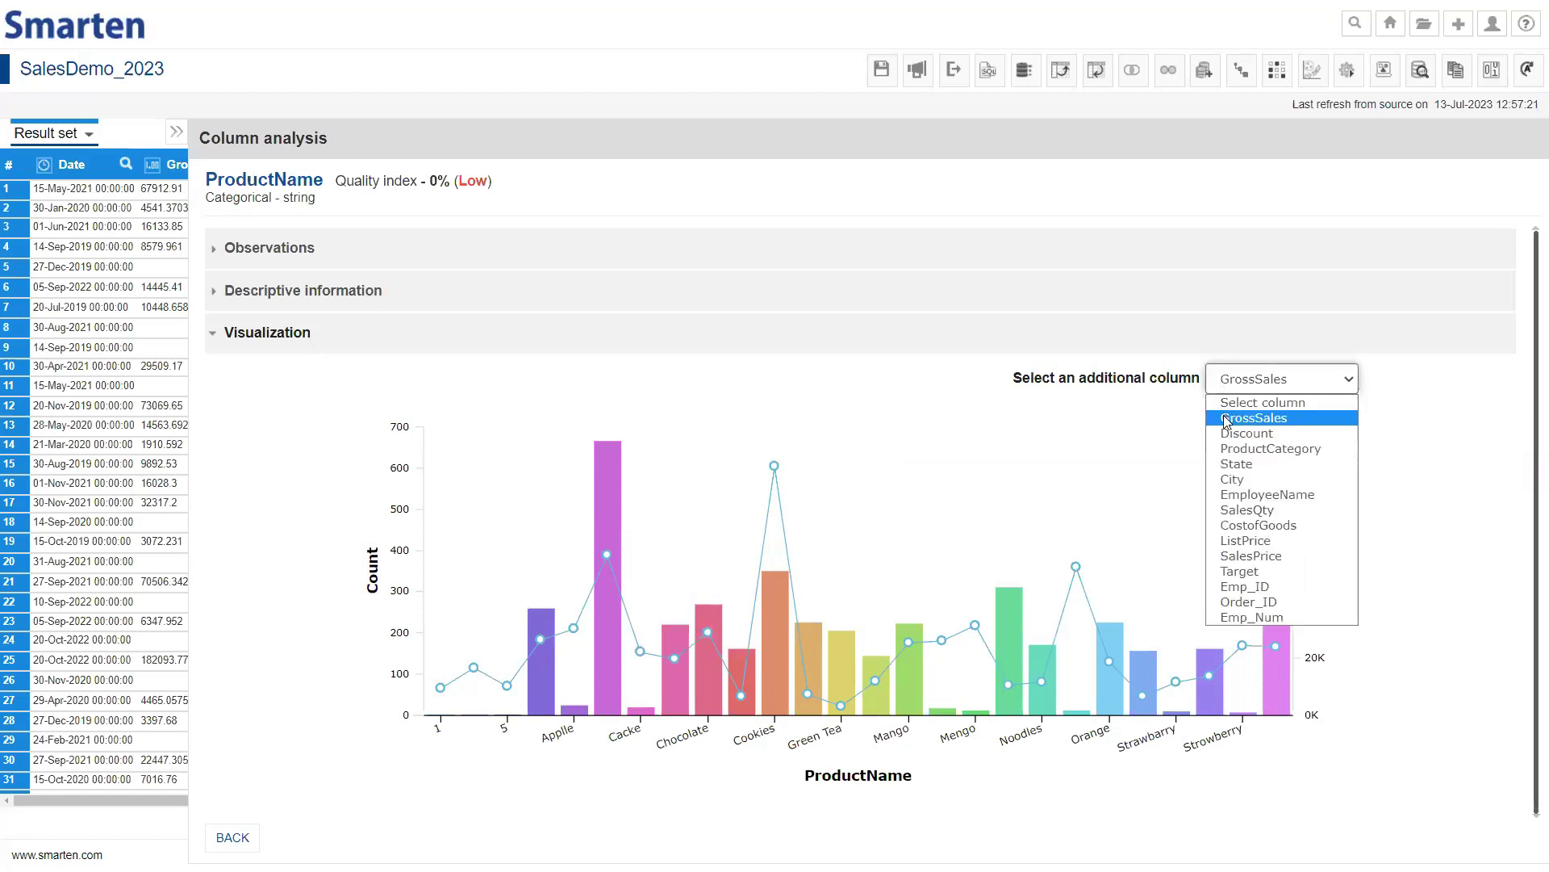
{"action": "left_click", "coordinate": [1256, 471]}
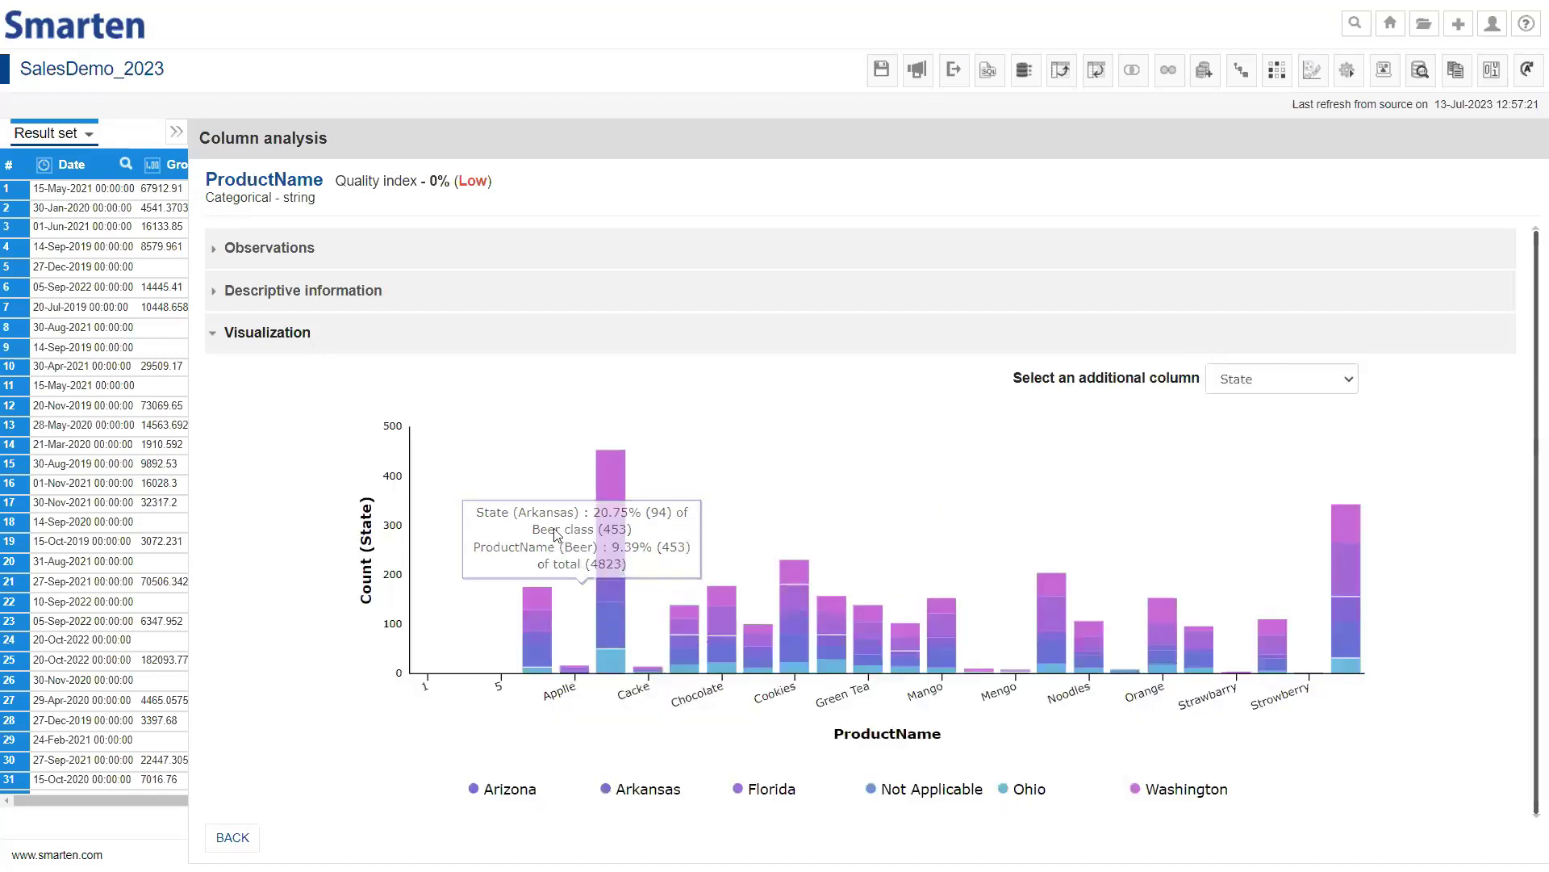
Zoom the ProductName by State chart in on products 5 through Macaroni, inspect Beer's state segments, and return to the column list
{"action": "mouse_move", "coordinate": [599, 598]}
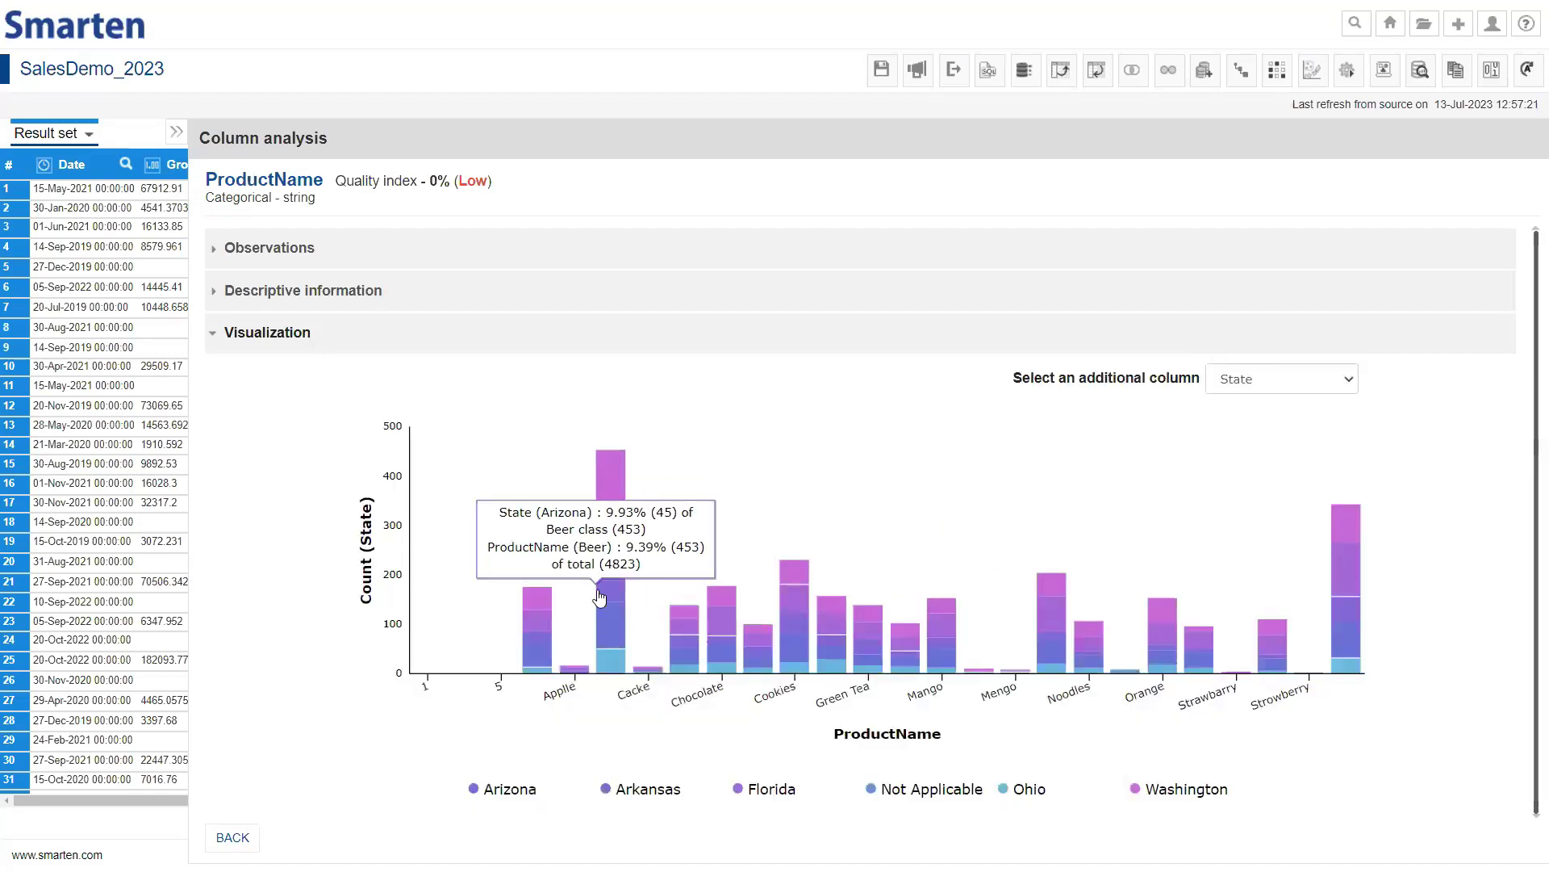
{"action": "left_click_drag", "start_coordinate": [489, 565], "coordinate": [909, 539]}
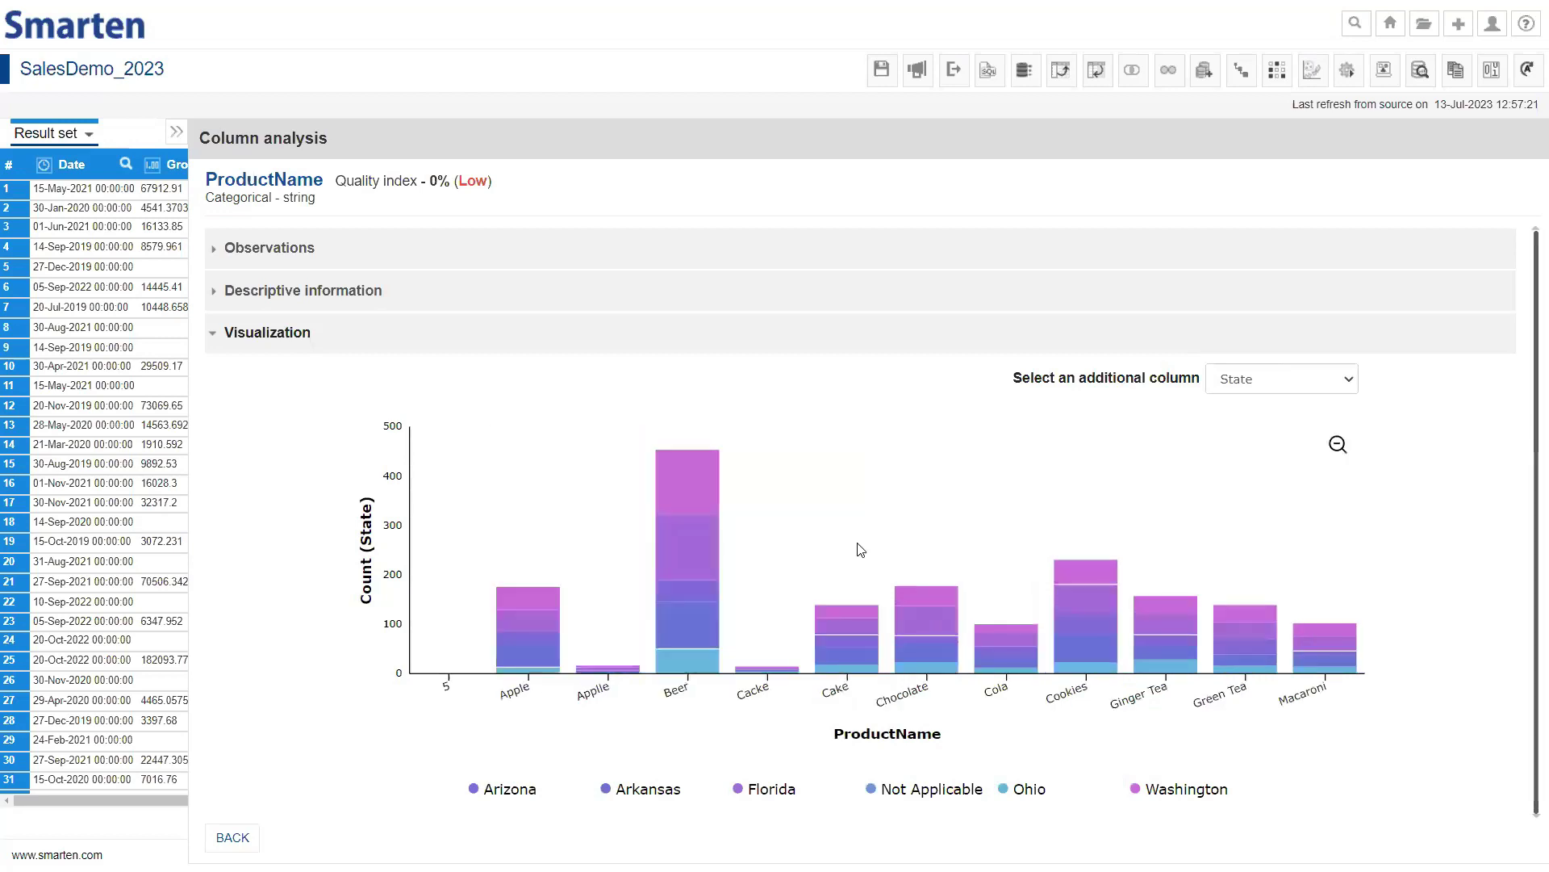
{"action": "mouse_move", "coordinate": [692, 520]}
{"action": "mouse_move", "coordinate": [701, 570]}
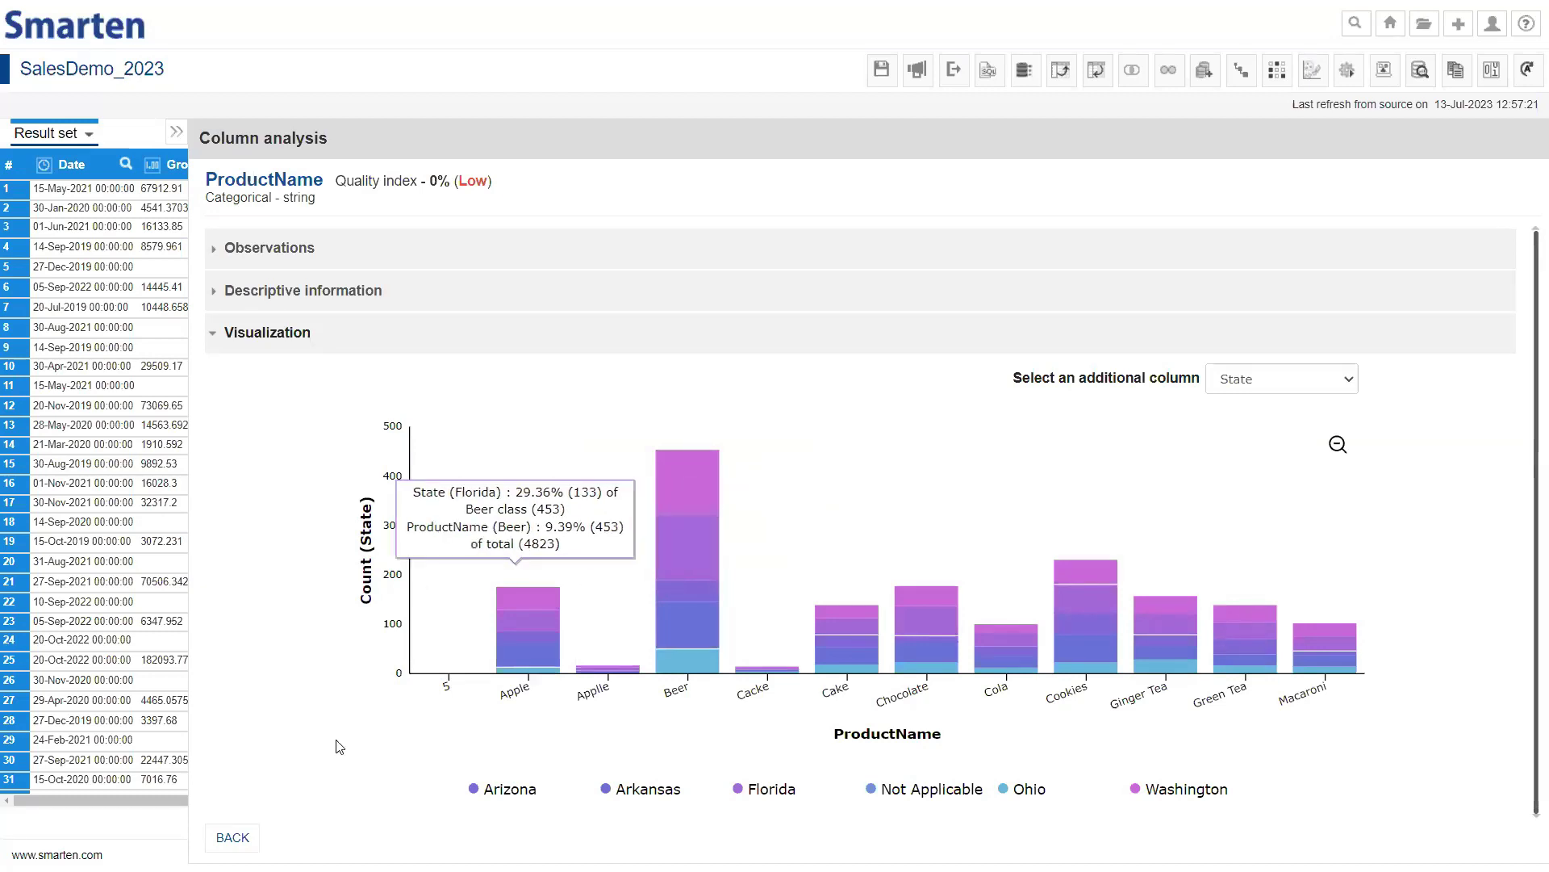
{"action": "left_click", "coordinate": [227, 839]}
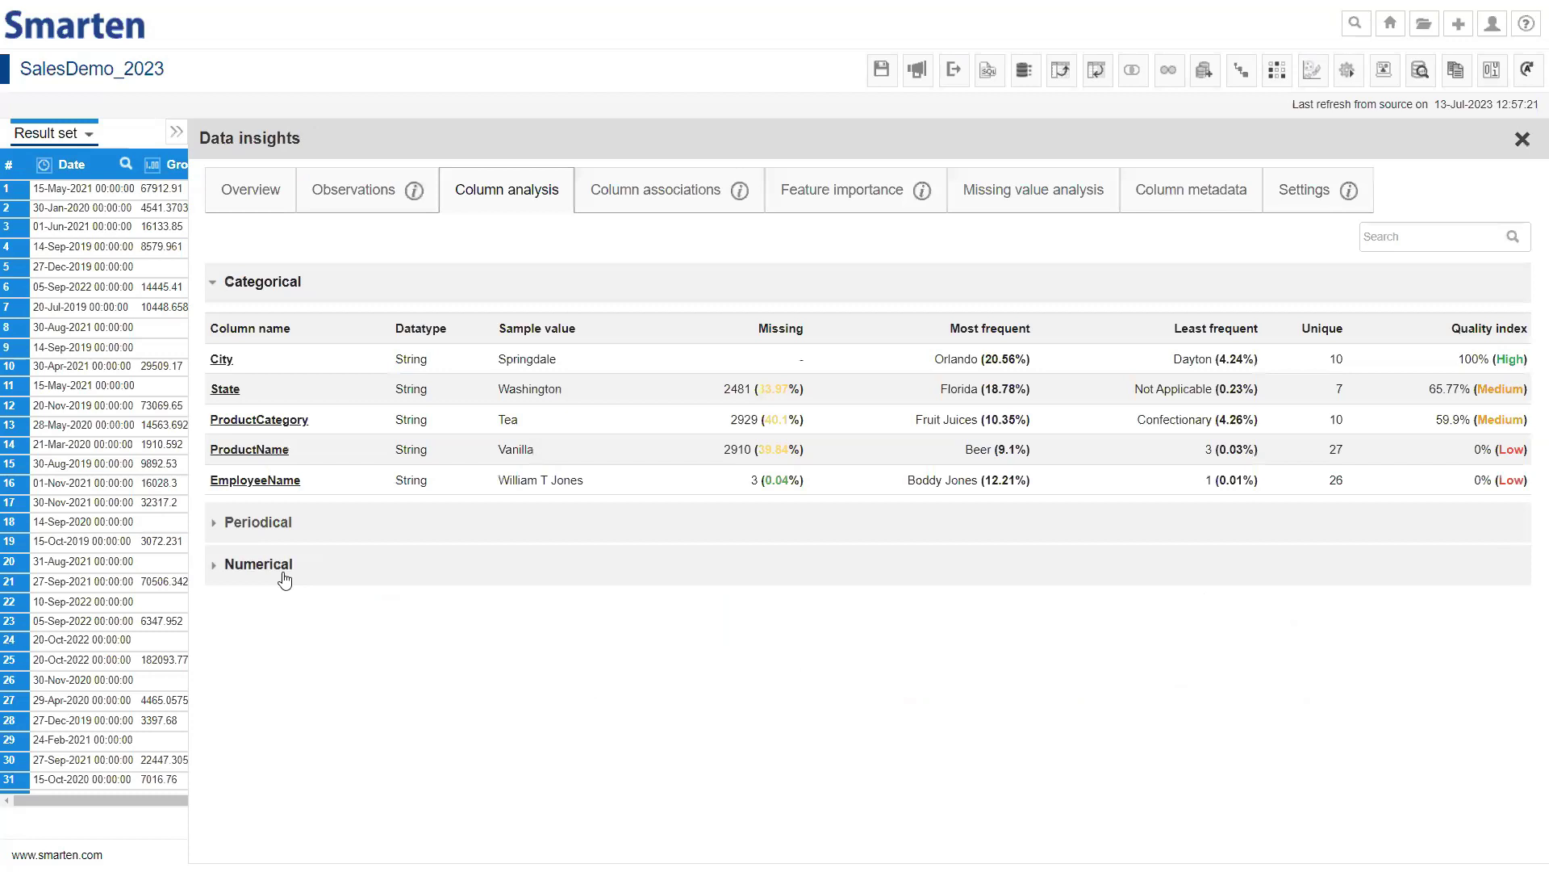
Open the GrossSales column's analysis from the numerical group and read through its observations
{"action": "left_click", "coordinate": [259, 564]}
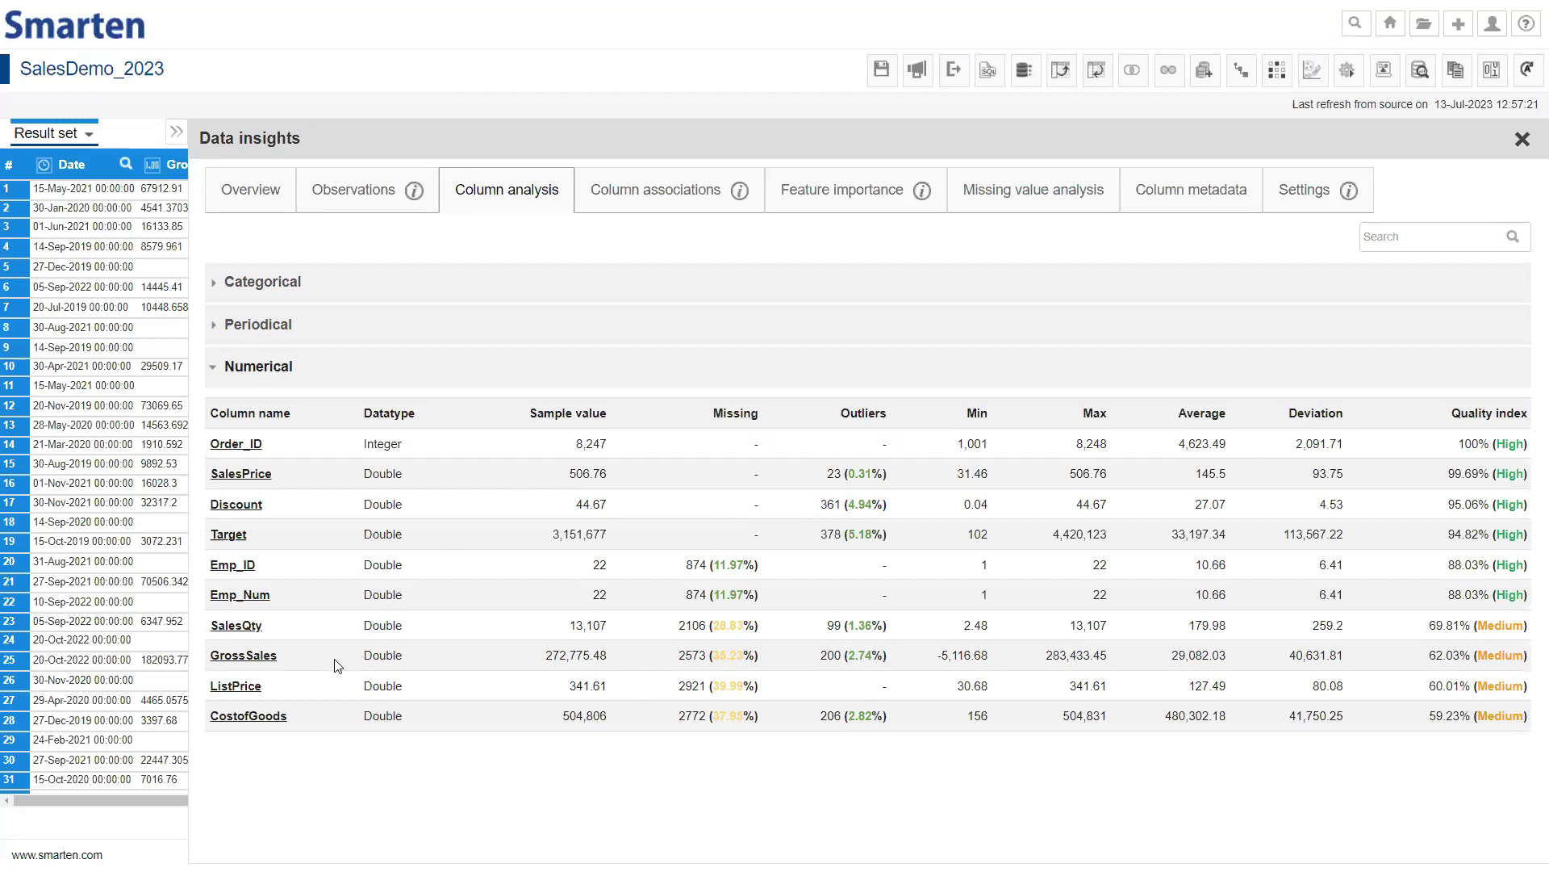
{"action": "left_click", "coordinate": [261, 664]}
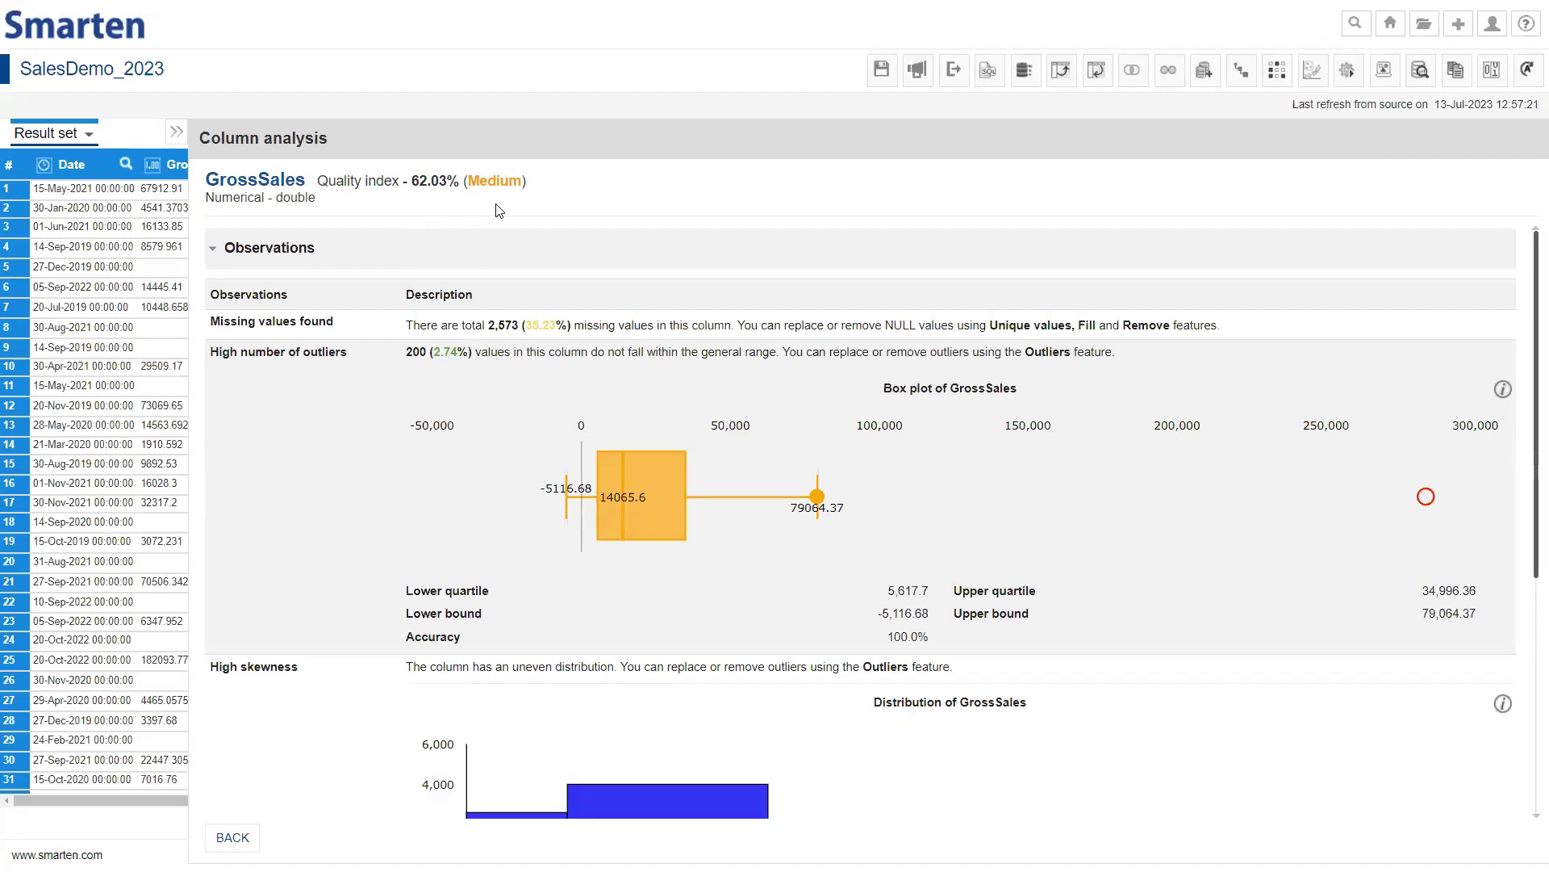
{"action": "scroll", "coordinate": [569, 339], "scroll_direction": "down", "scroll_amount": 3}
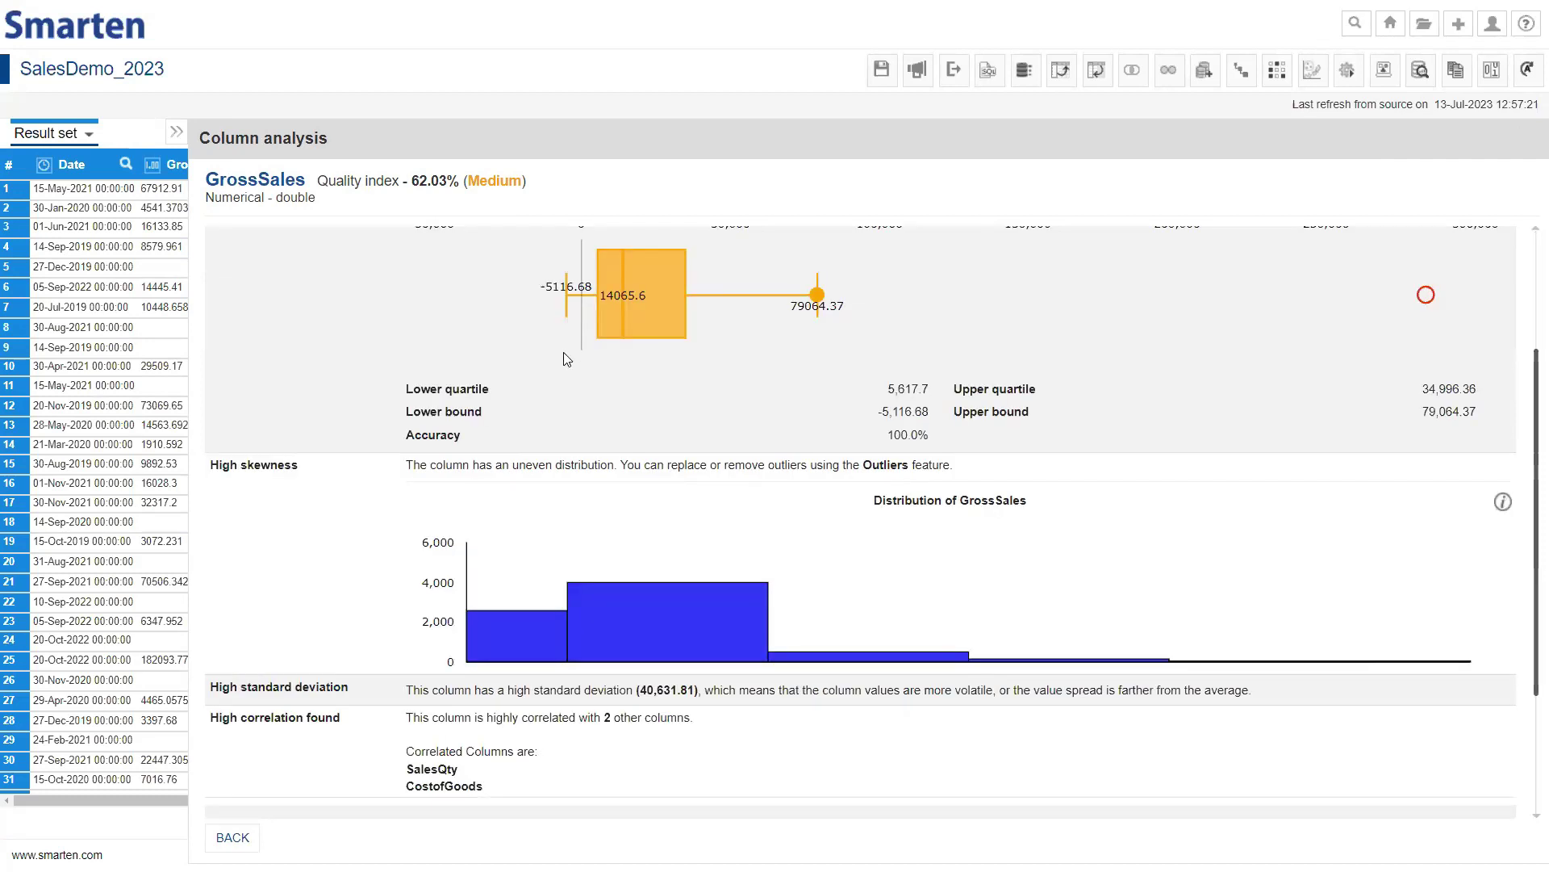
{"action": "scroll", "coordinate": [567, 359], "scroll_direction": "down", "scroll_amount": 1}
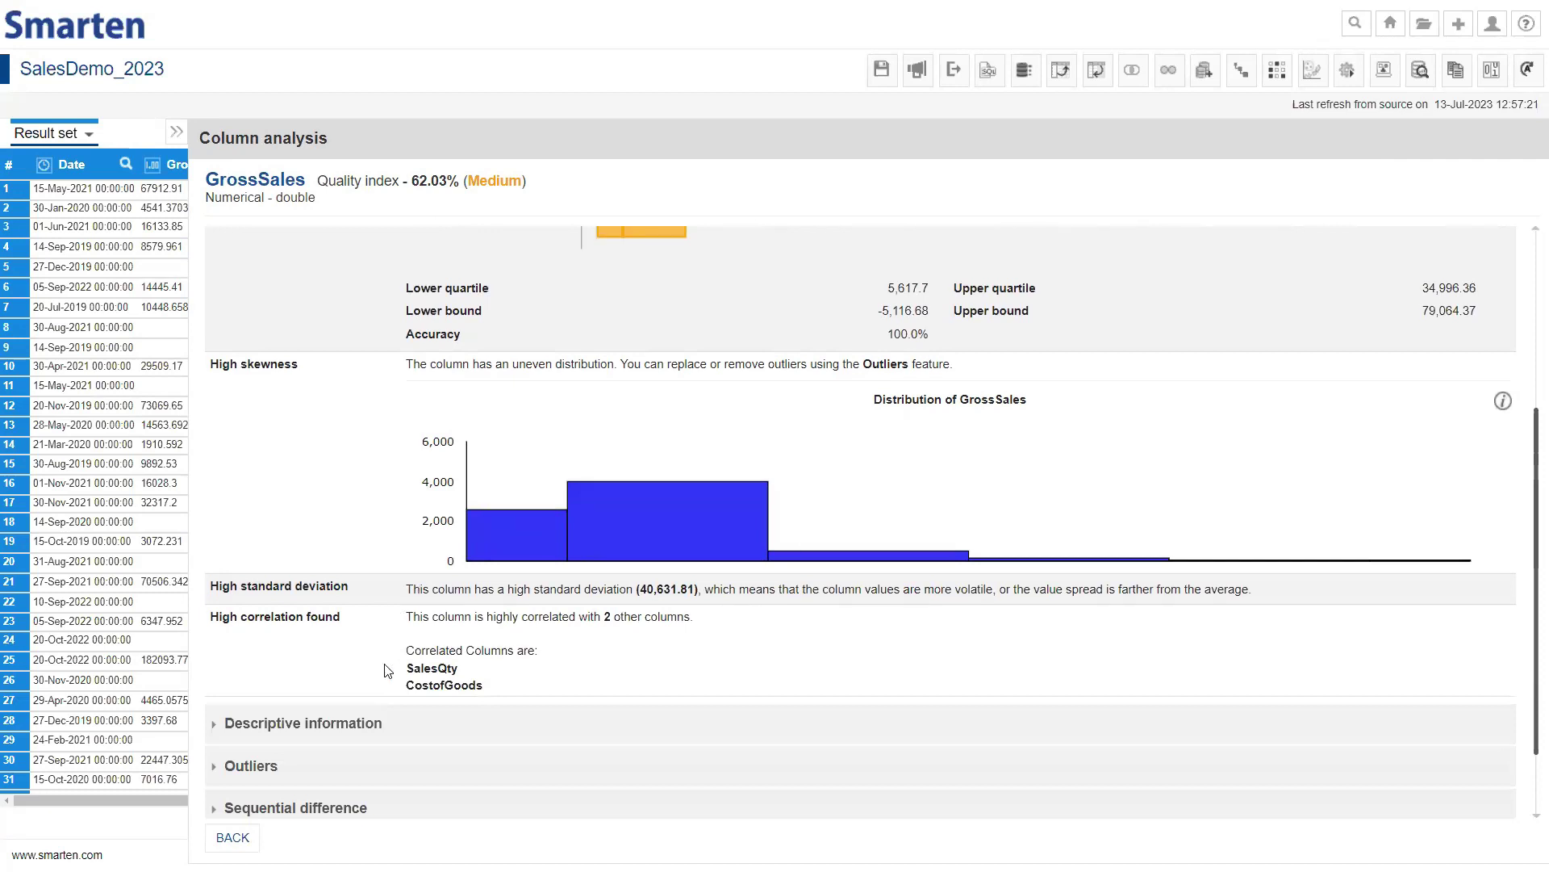
Show GrossSales's descriptive information and read through its statistics down to the percentiles
{"action": "left_click", "coordinate": [435, 724]}
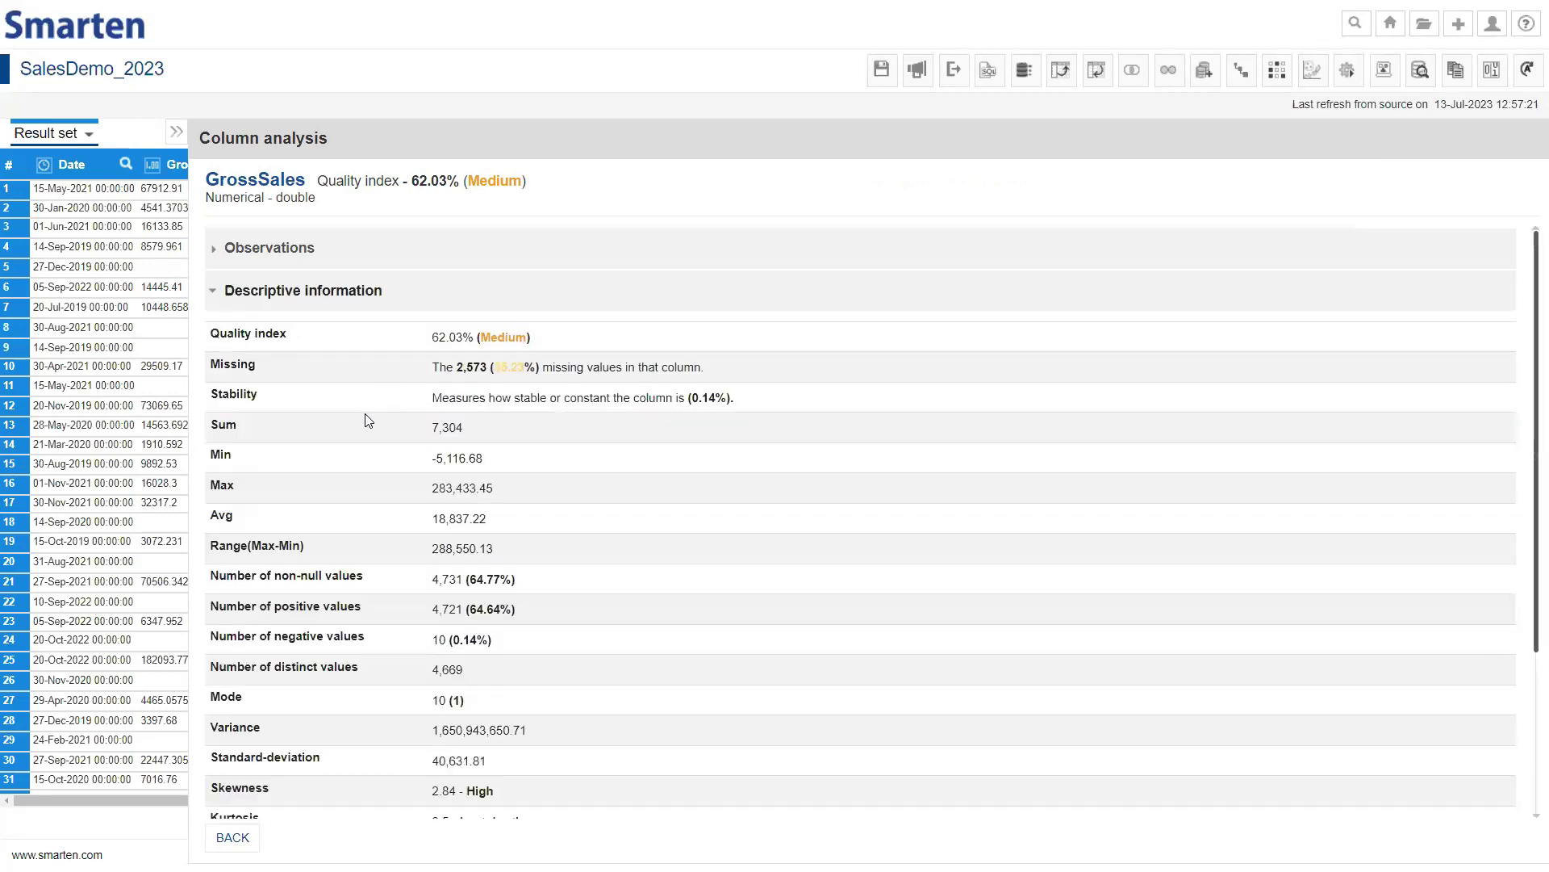
{"action": "scroll", "coordinate": [367, 416], "scroll_direction": "down", "scroll_amount": 5}
{"action": "scroll", "coordinate": [347, 381], "scroll_direction": "up", "scroll_amount": 5}
{"action": "scroll", "coordinate": [270, 505], "scroll_direction": "down", "scroll_amount": 3}
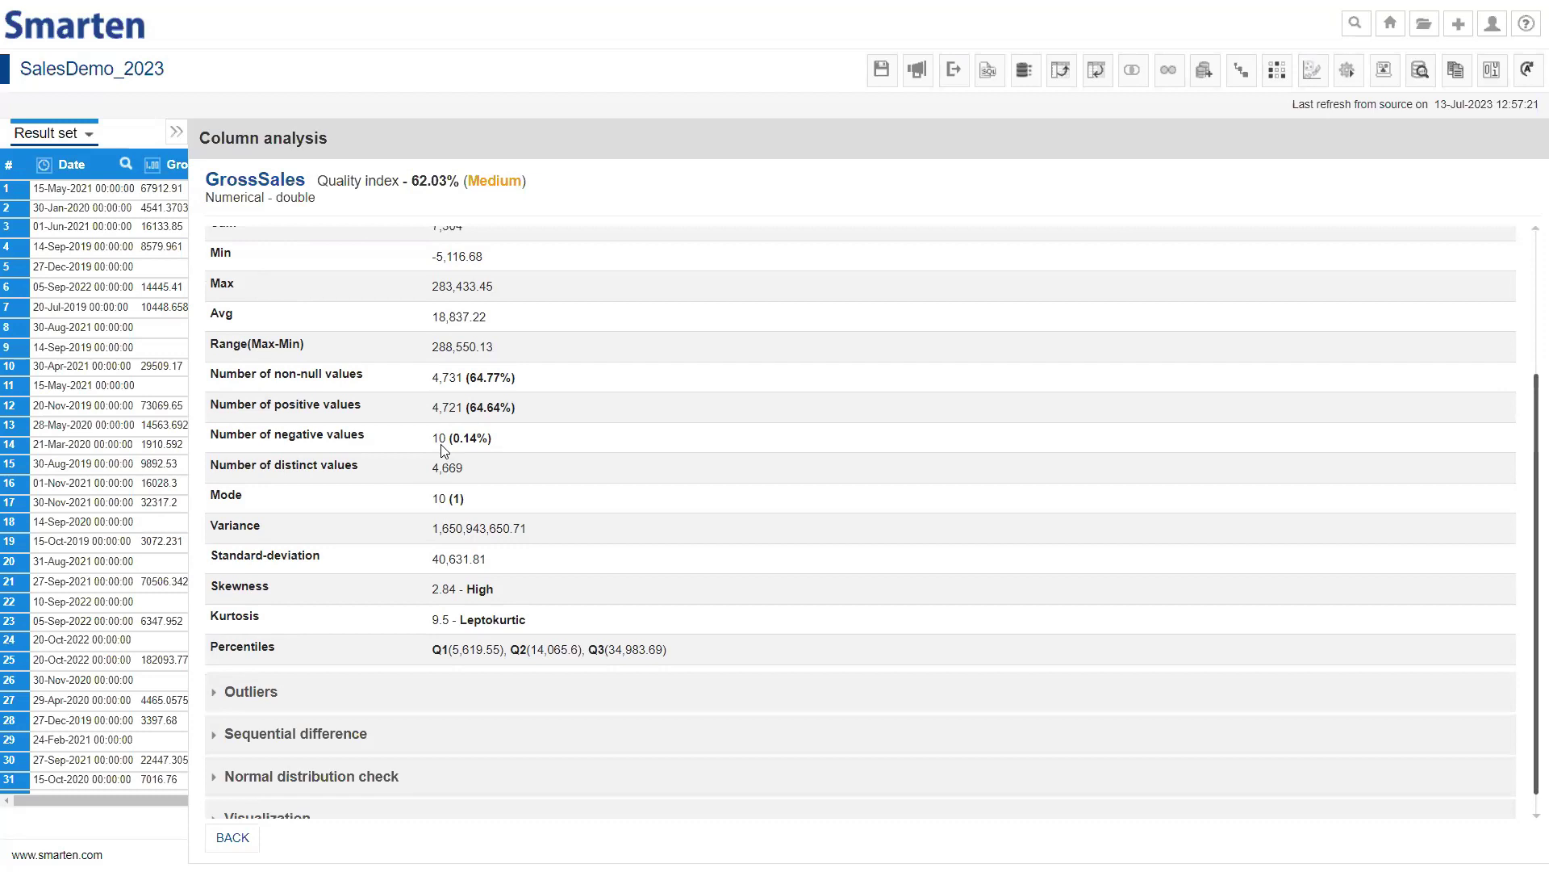
Review the outliers of GrossSales, and its sequential differences in the dataset default order
{"action": "scroll", "coordinate": [342, 700], "scroll_direction": "down", "scroll_amount": 1}
{"action": "left_click", "coordinate": [319, 669]}
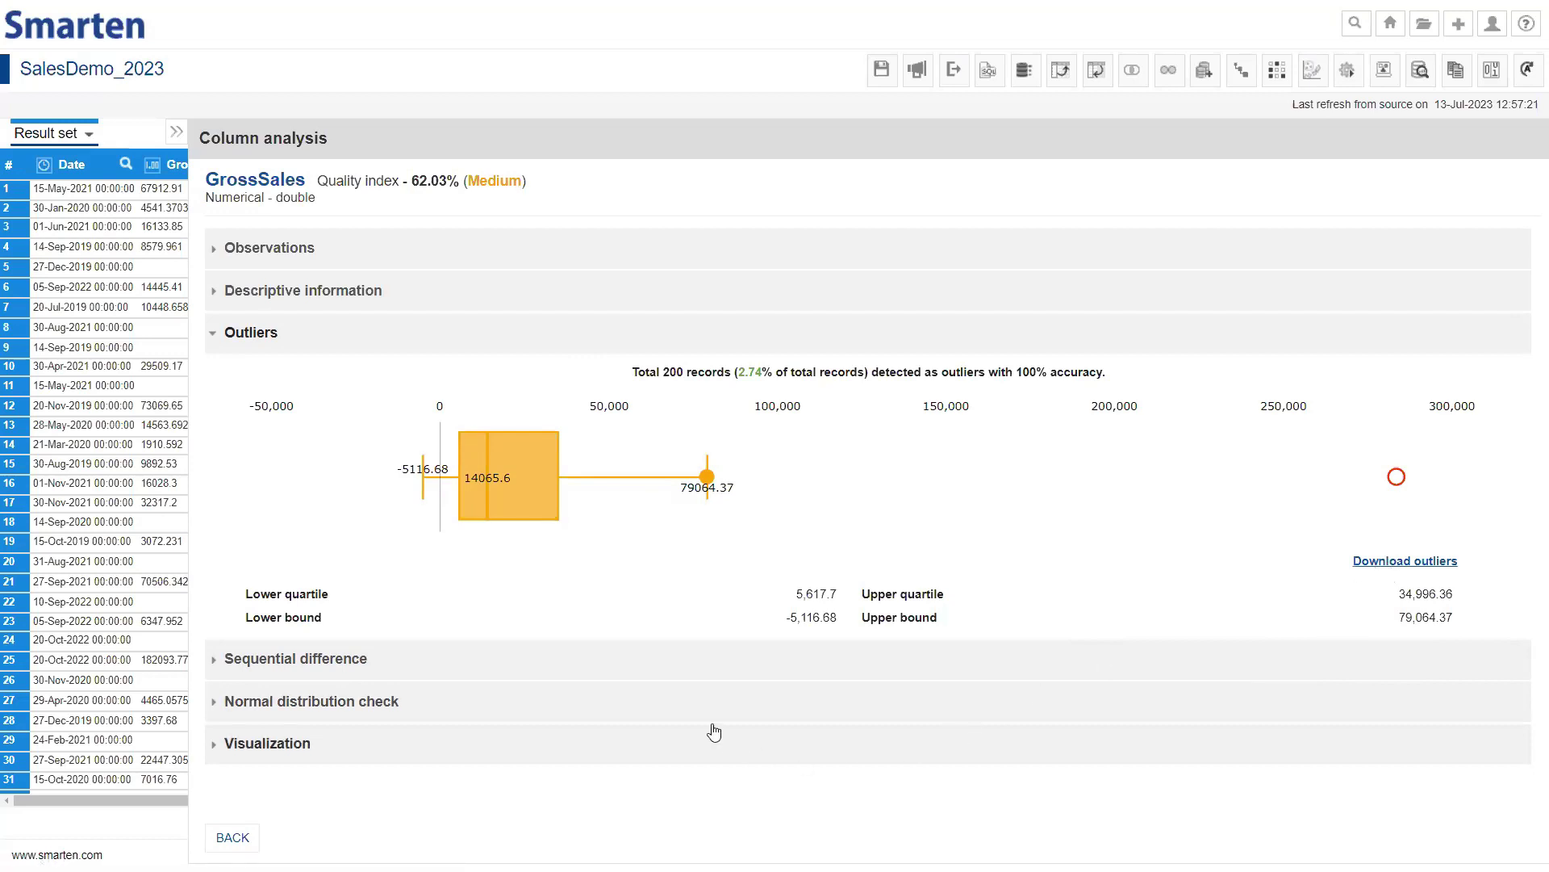
{"action": "left_click", "coordinate": [693, 671]}
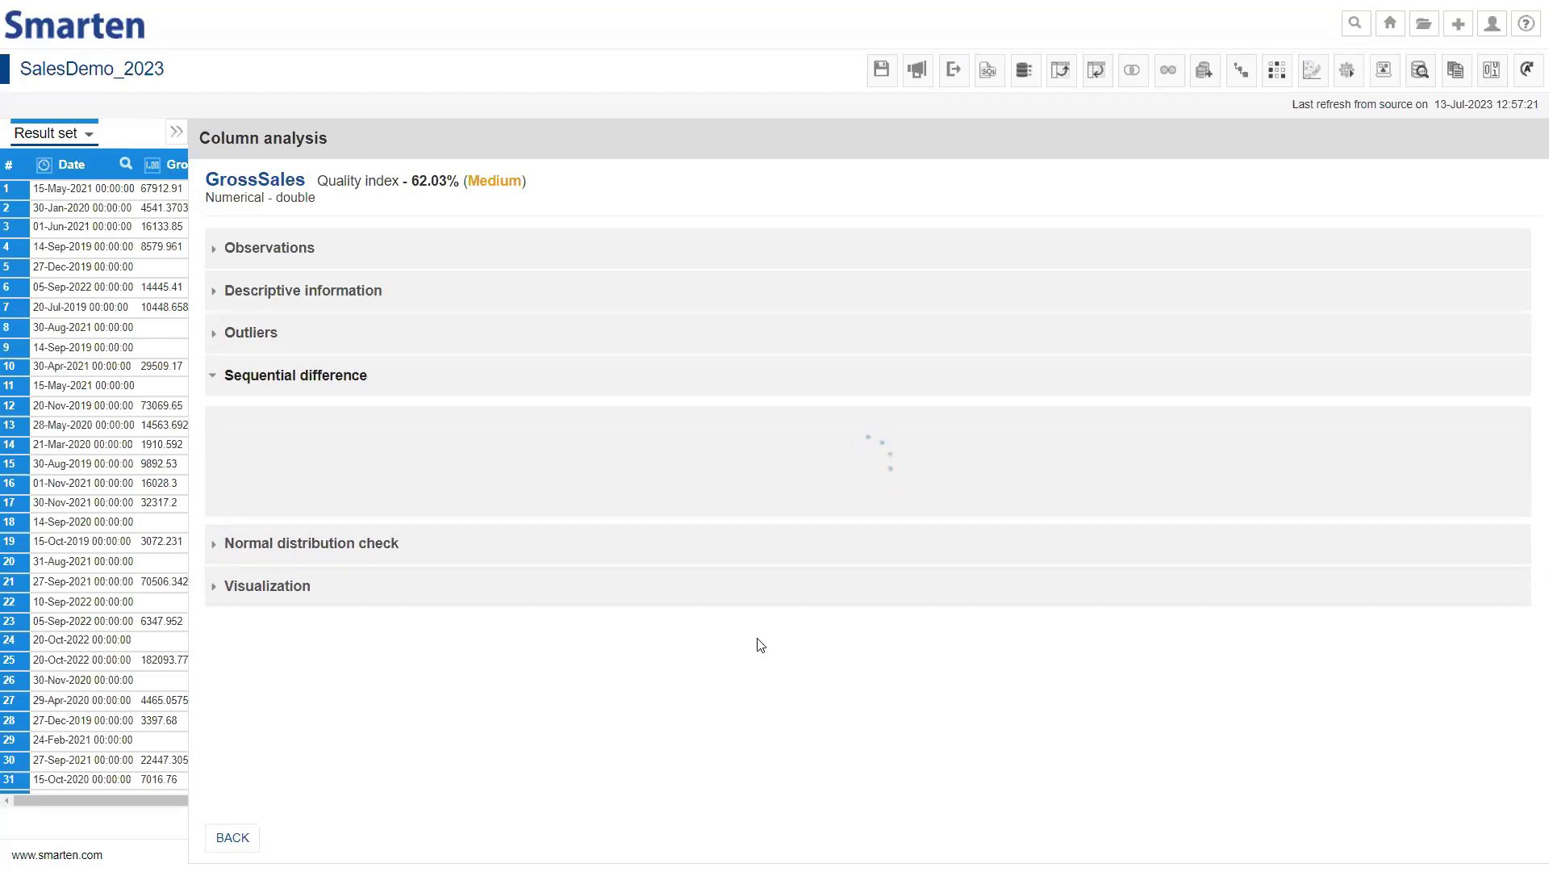
{"action": "scroll", "coordinate": [757, 626], "scroll_direction": "down", "scroll_amount": 1}
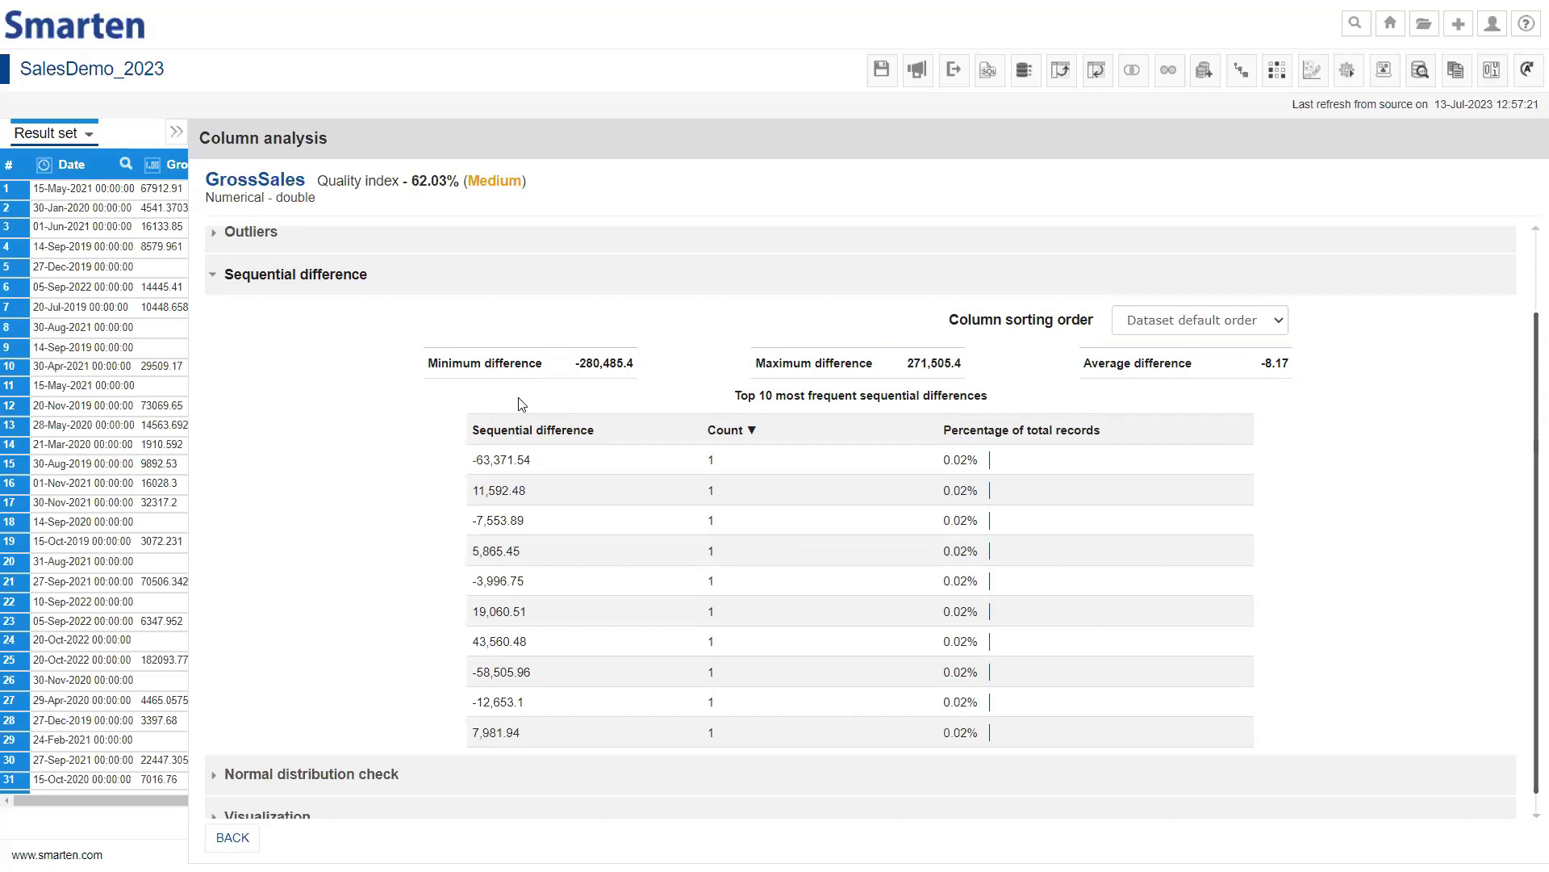
{"action": "scroll", "coordinate": [522, 403], "scroll_direction": "up", "scroll_amount": 1}
{"action": "scroll", "coordinate": [484, 452], "scroll_direction": "down", "scroll_amount": 2}
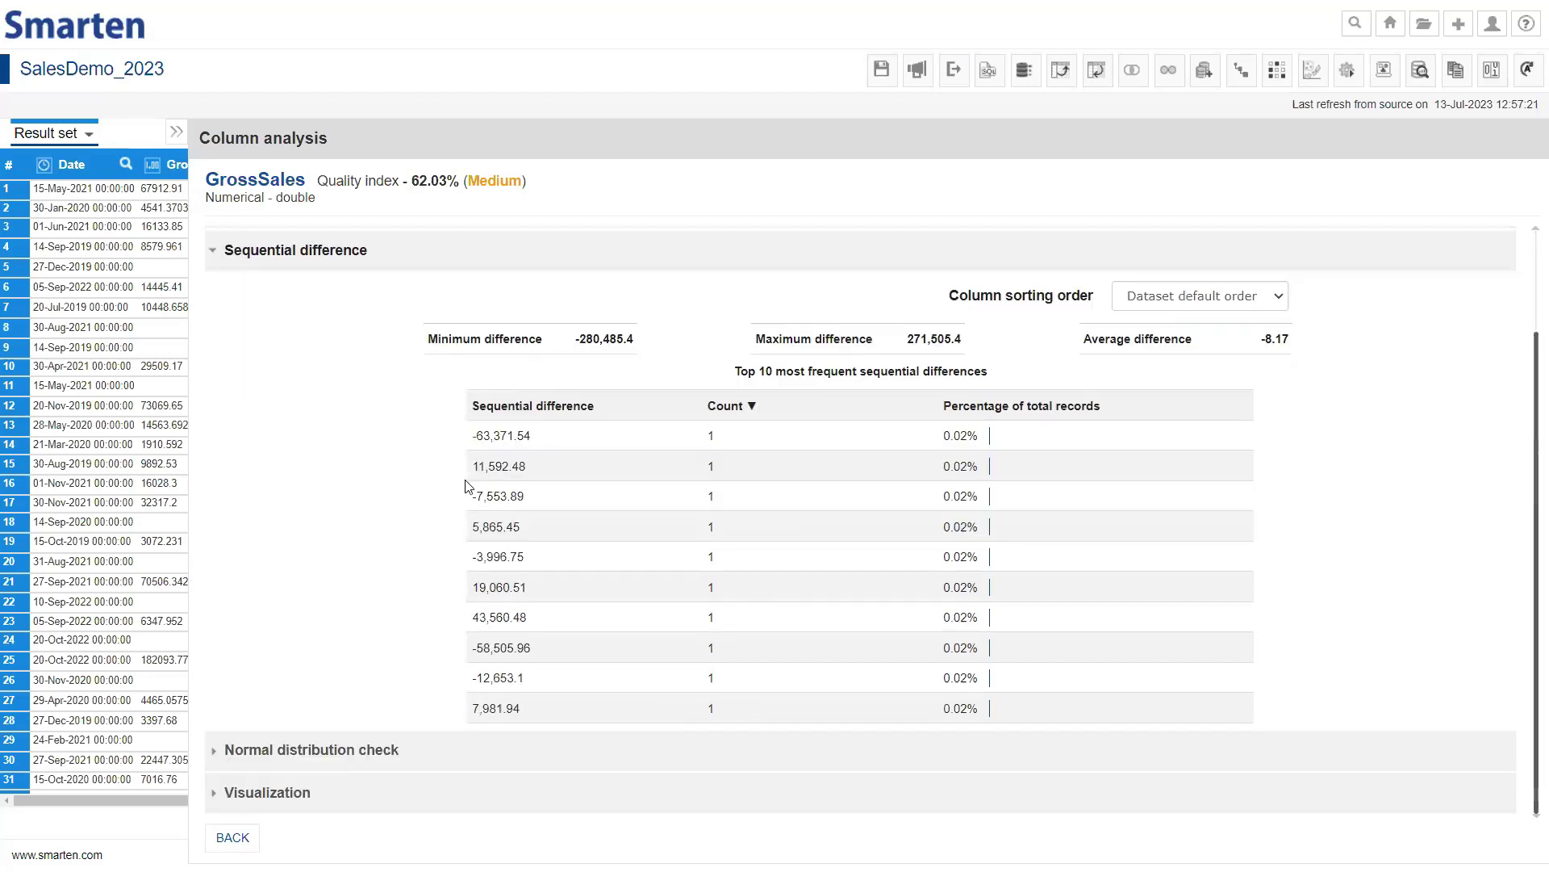
Show the normal distribution check for GrossSales and examine its curve and the distribution of values by range
{"action": "left_click", "coordinate": [332, 765]}
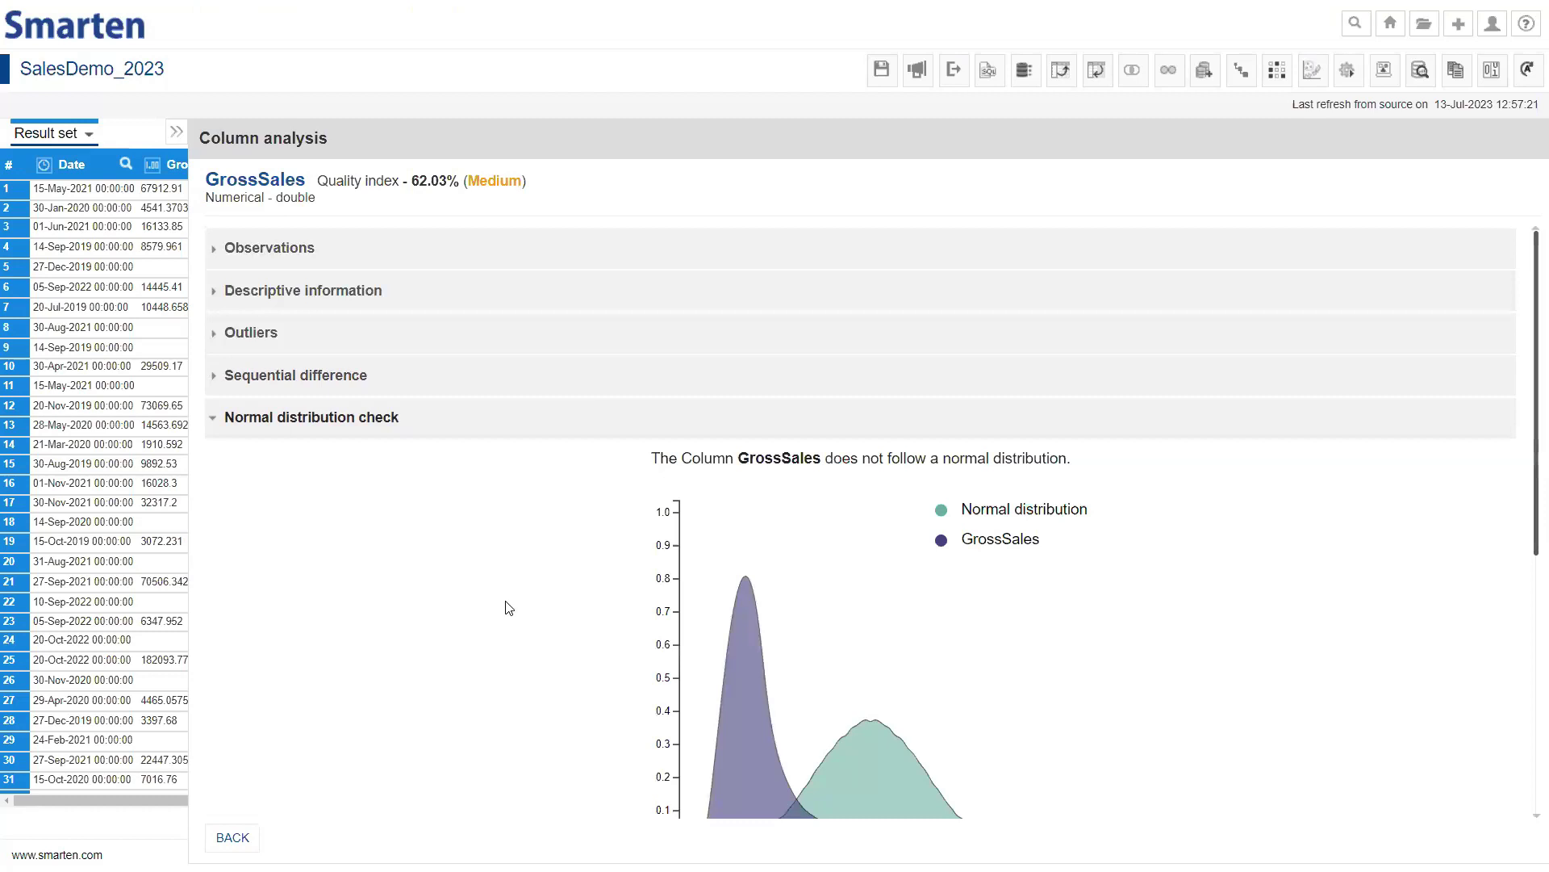
{"action": "scroll", "coordinate": [509, 607], "scroll_direction": "down", "scroll_amount": 3}
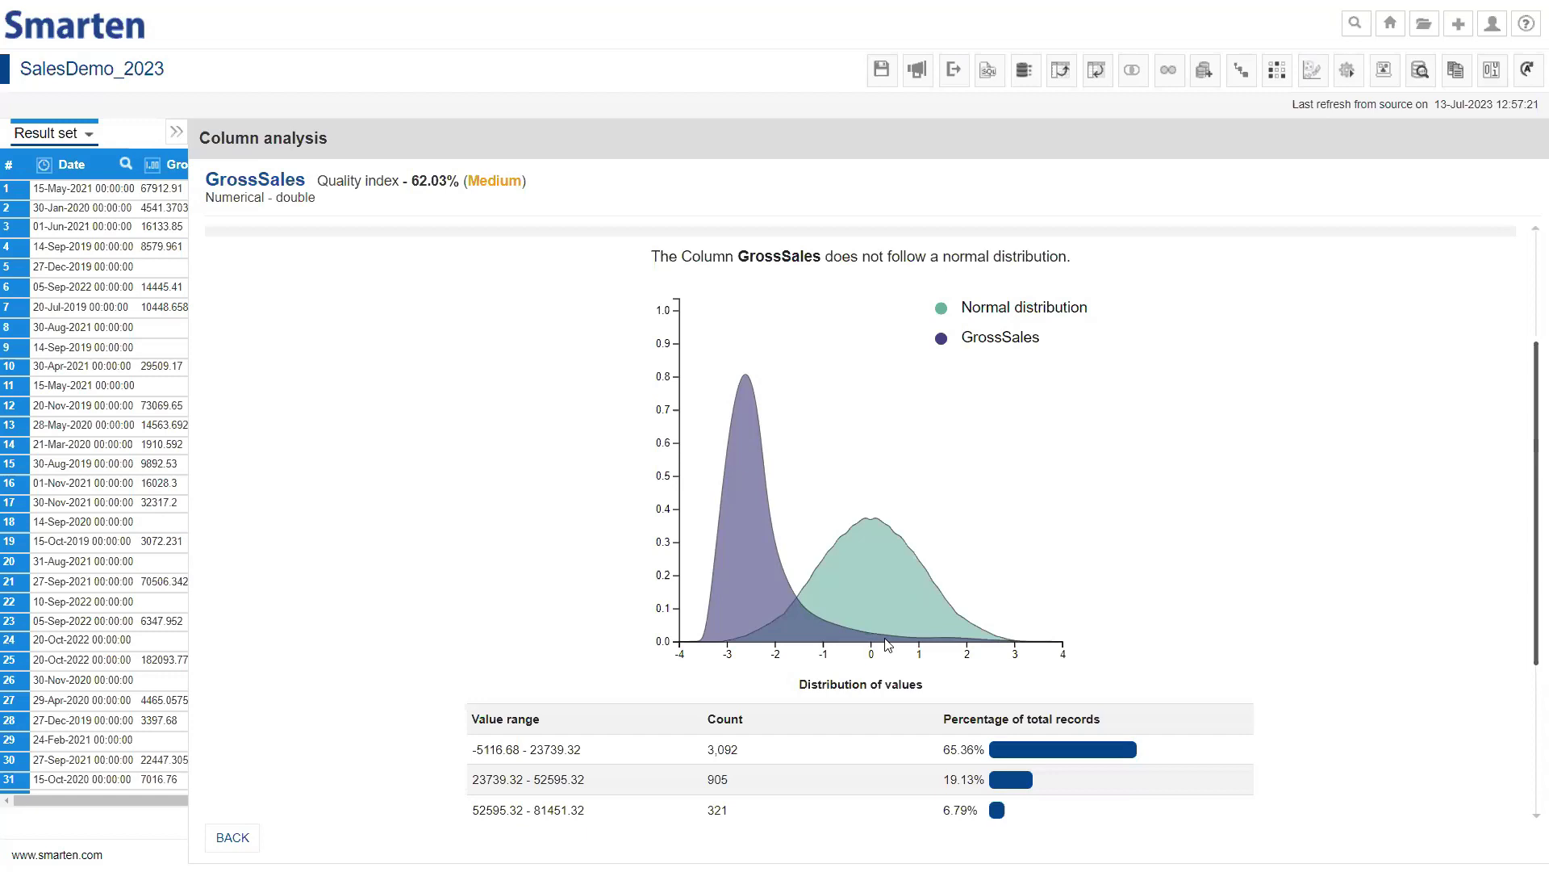
{"action": "scroll", "coordinate": [883, 617], "scroll_direction": "up", "scroll_amount": 3}
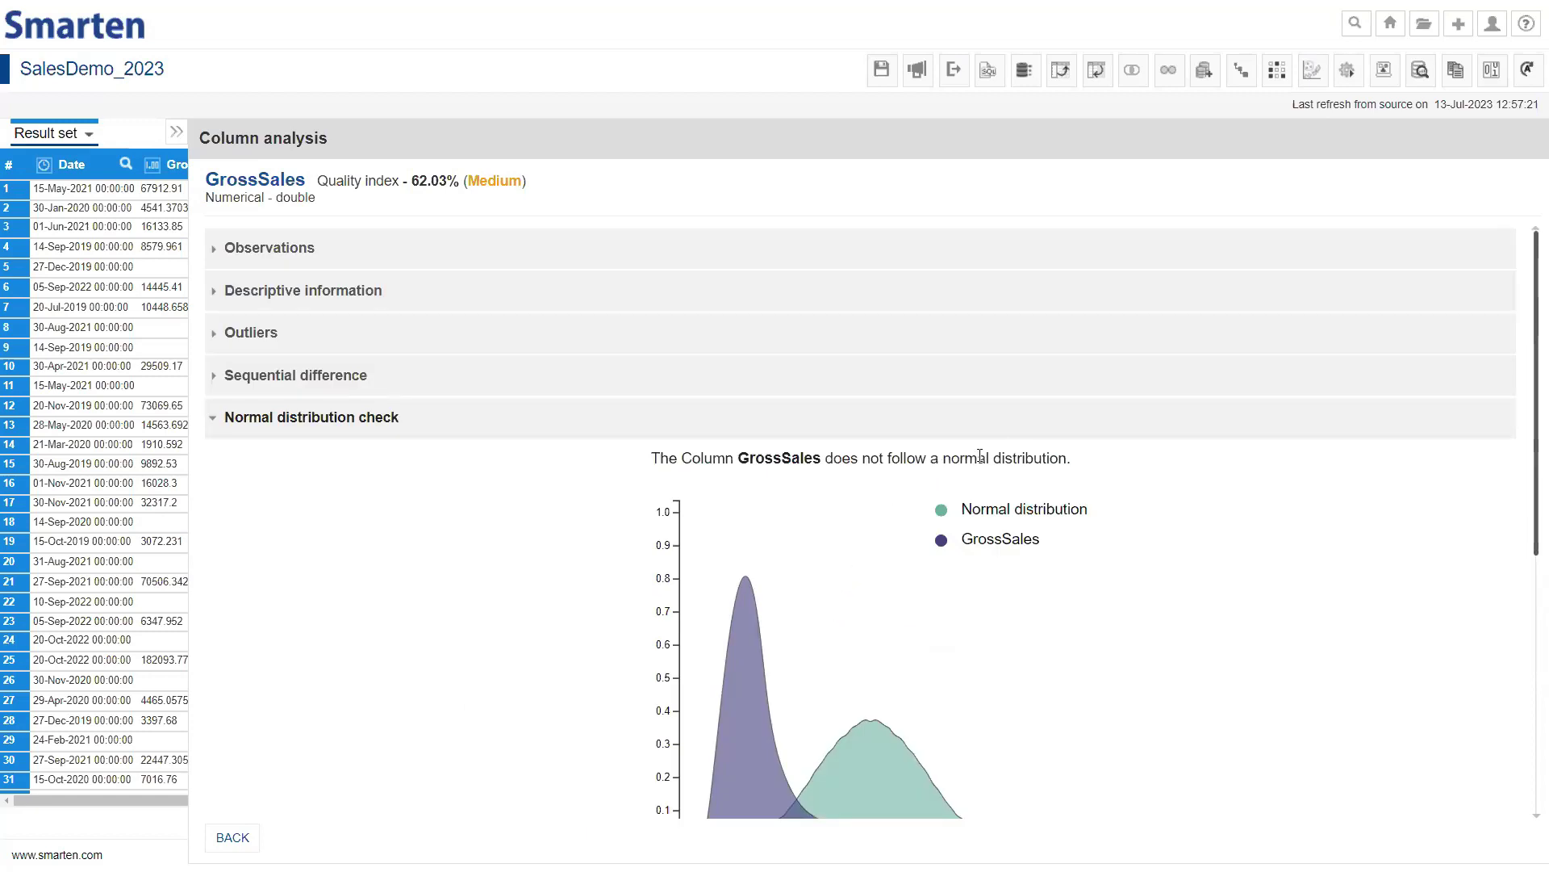
{"action": "right_click", "coordinate": [1062, 464]}
{"action": "left_click", "coordinate": [926, 510]}
{"action": "scroll", "coordinate": [842, 577], "scroll_direction": "down", "scroll_amount": 3}
{"action": "scroll", "coordinate": [838, 570], "scroll_direction": "down", "scroll_amount": 1}
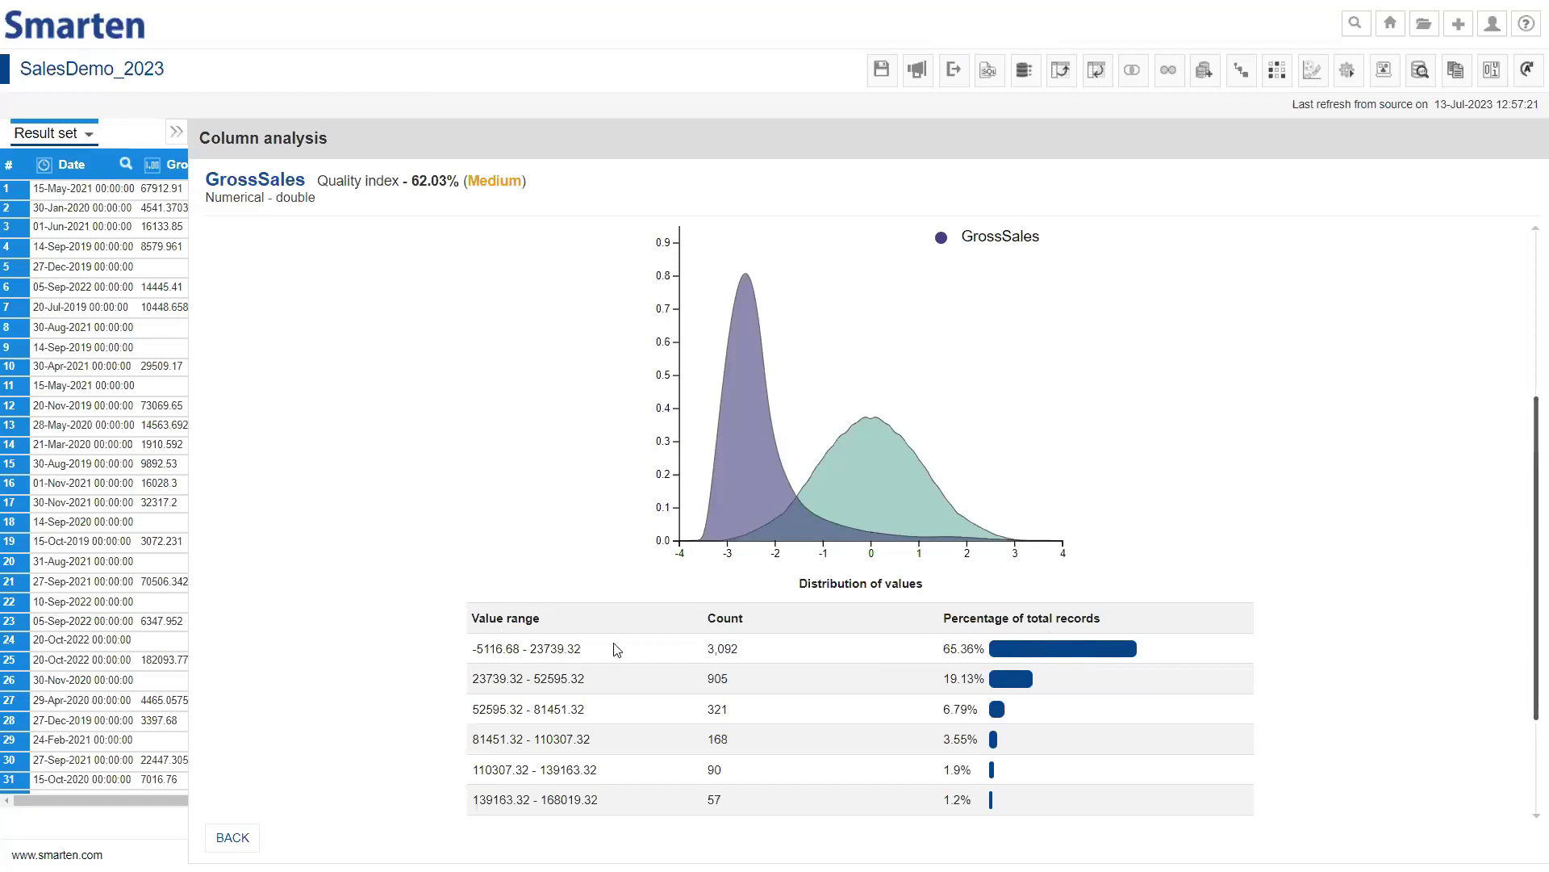
{"action": "scroll", "coordinate": [620, 644], "scroll_direction": "down", "scroll_amount": 1}
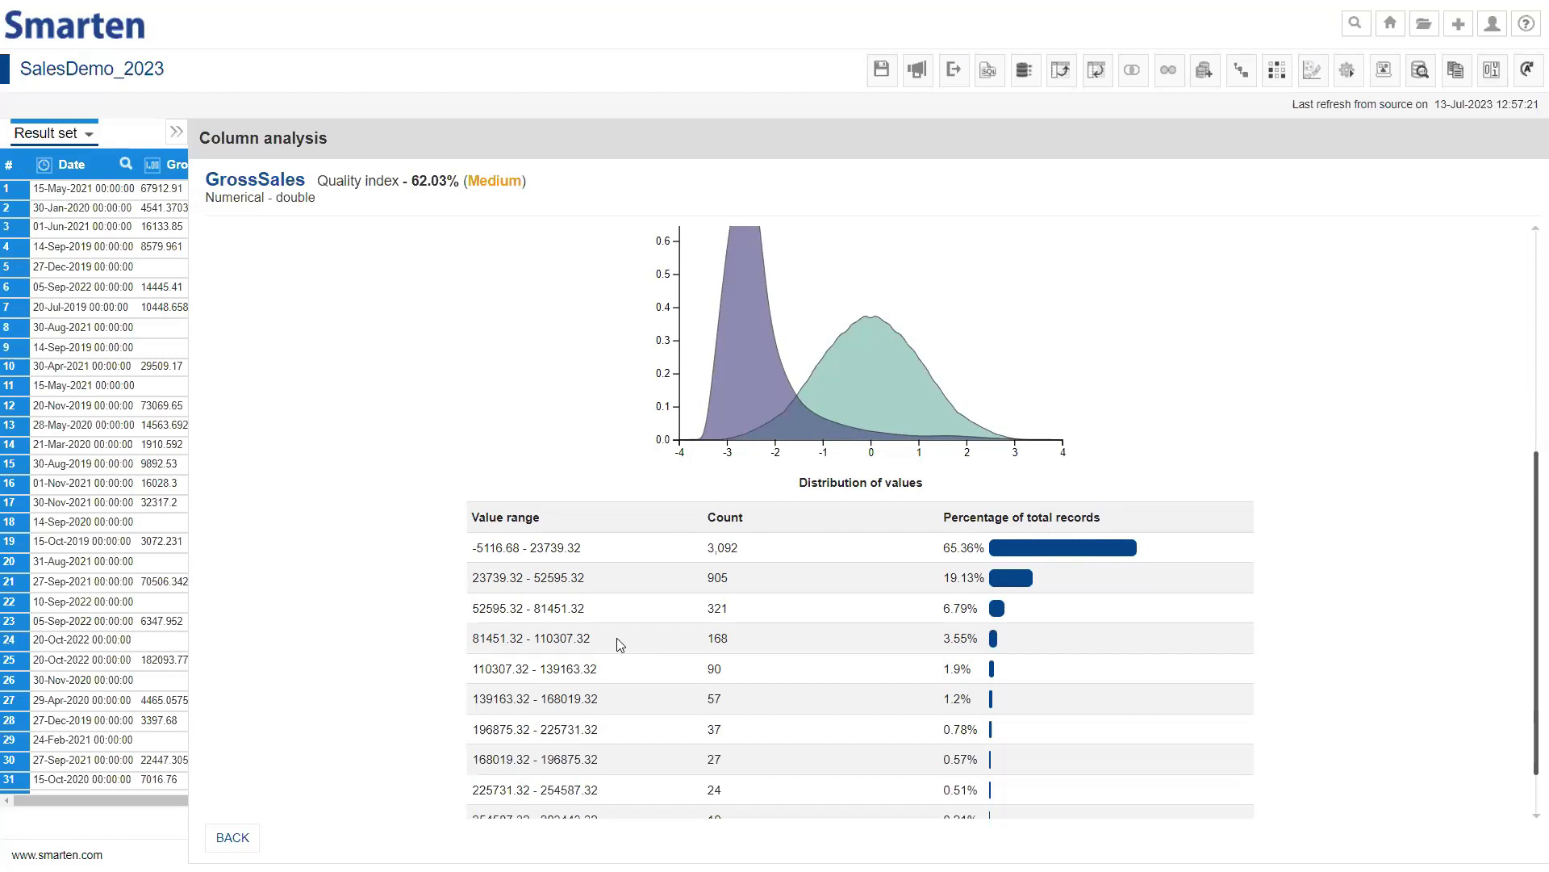
Show the GrossSales visualization, view the available additional columns, and return to the column list
{"action": "scroll", "coordinate": [620, 644], "scroll_direction": "down", "scroll_amount": 1}
{"action": "left_click", "coordinate": [331, 796]}
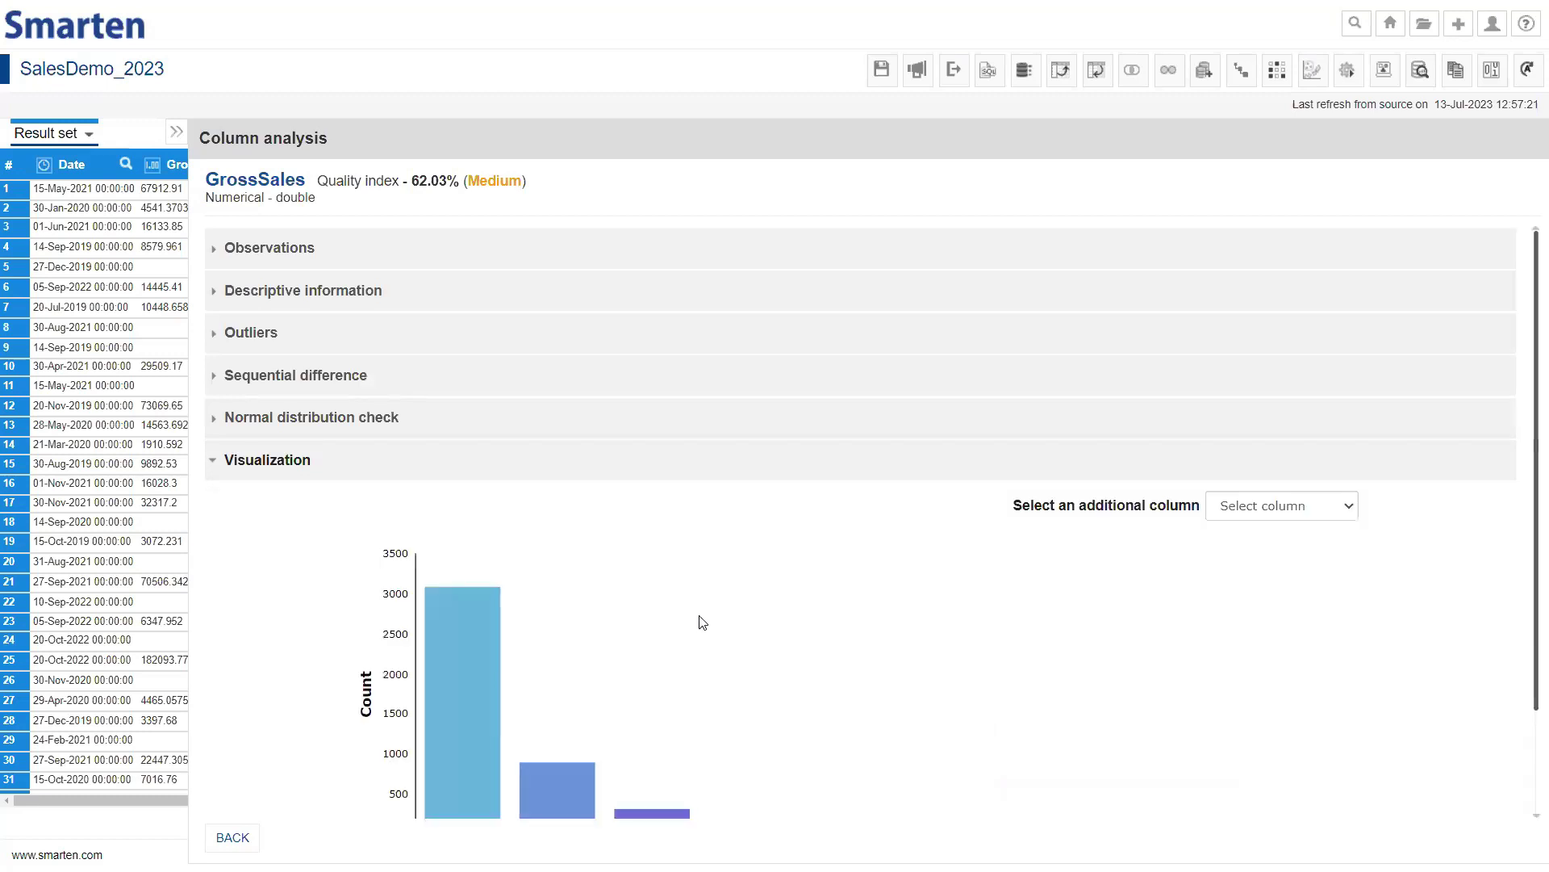
{"action": "scroll", "coordinate": [718, 618], "scroll_direction": "down", "scroll_amount": 2}
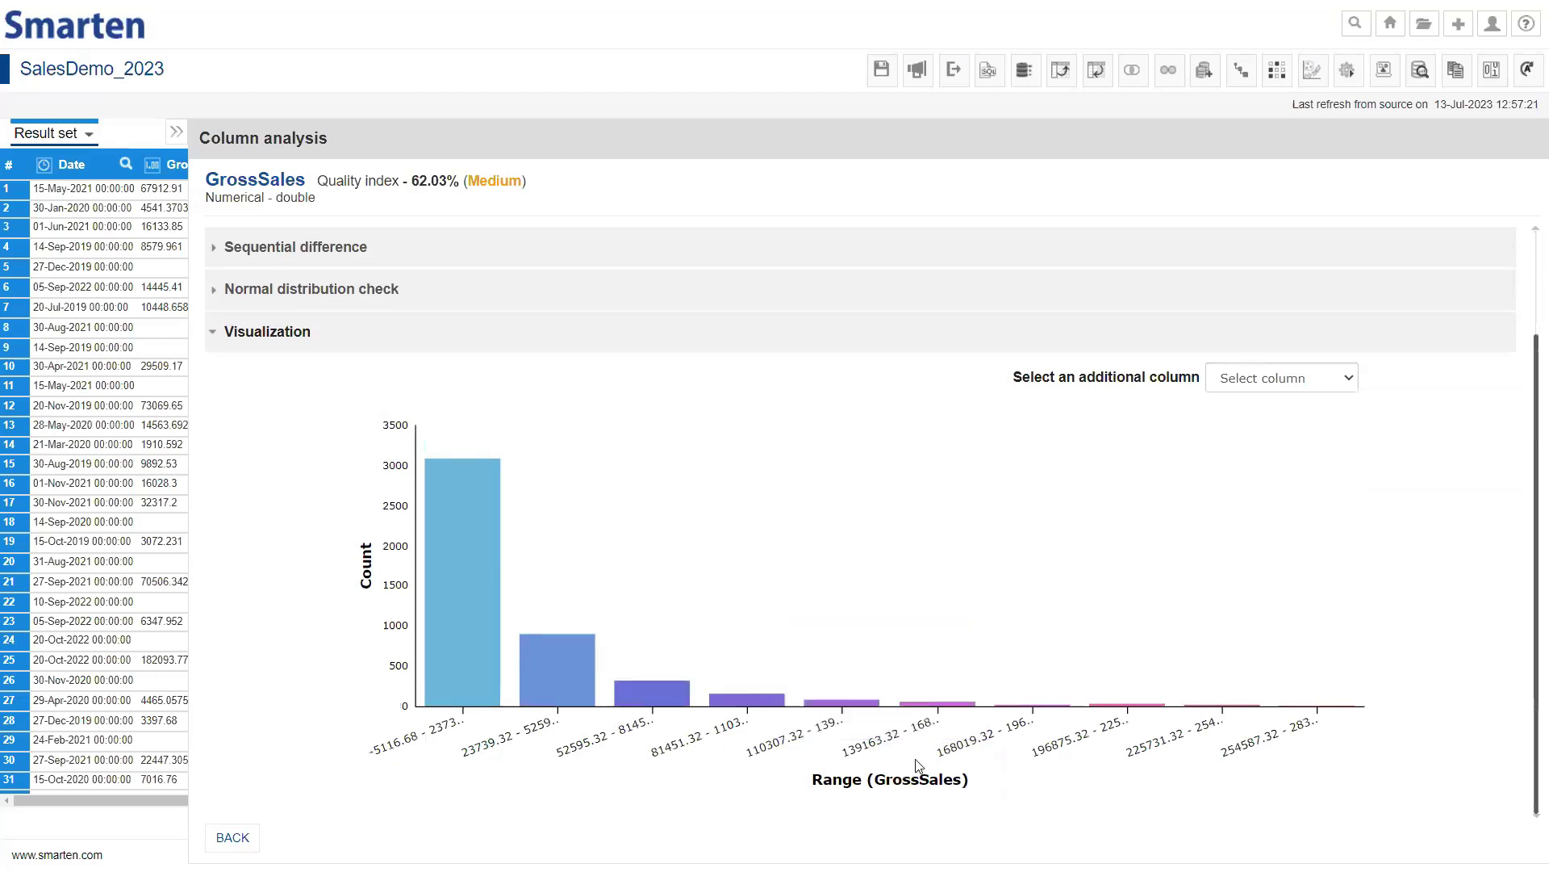
{"action": "left_click", "coordinate": [1247, 380]}
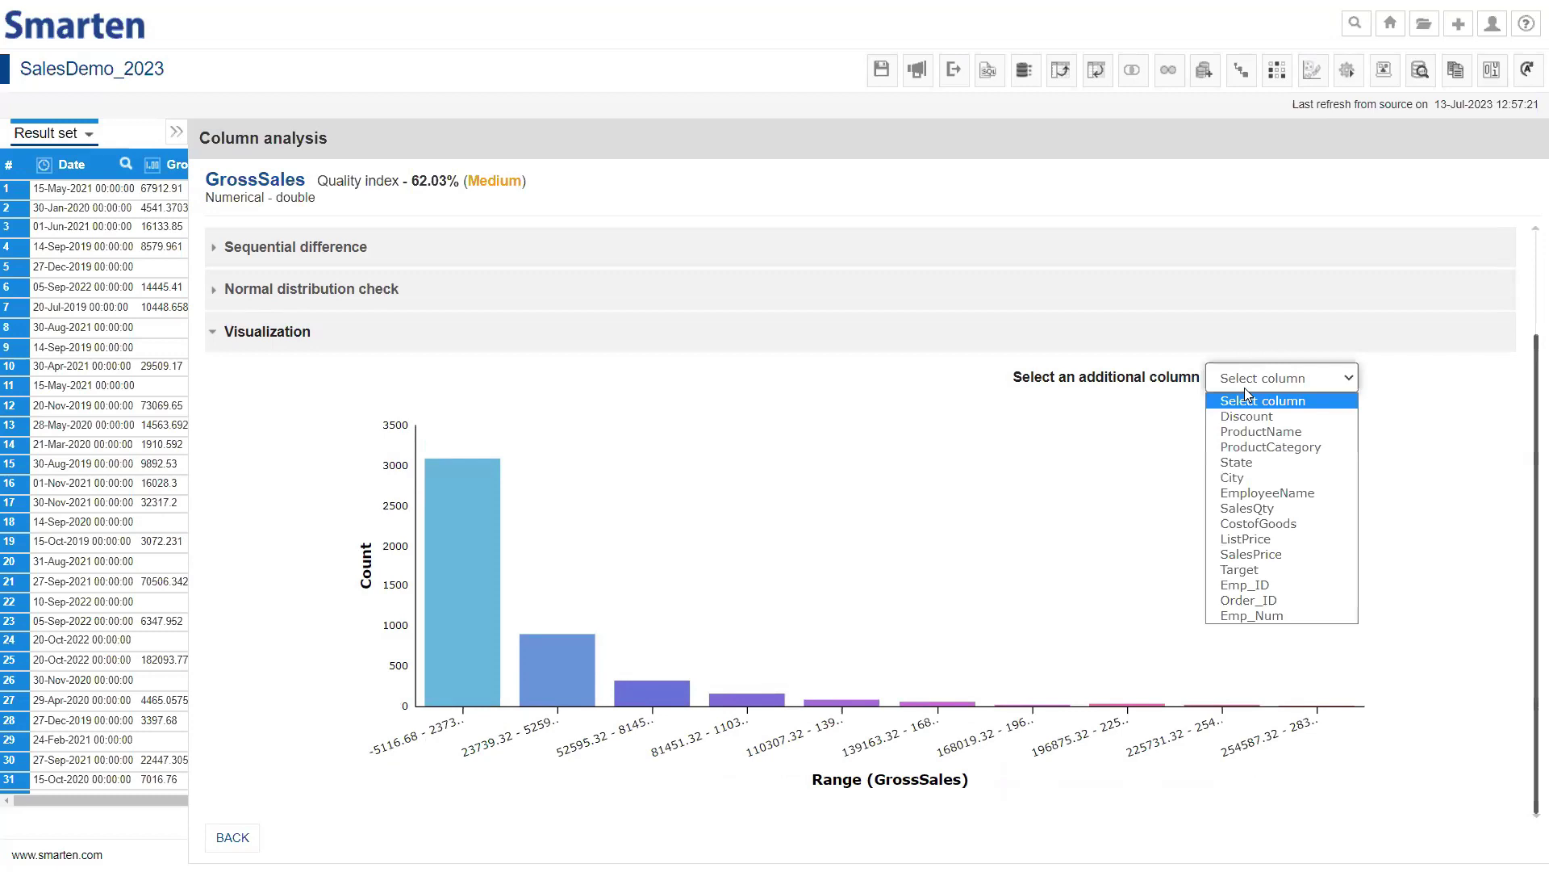
{"action": "left_click", "coordinate": [1245, 388]}
{"action": "left_click", "coordinate": [233, 838]}
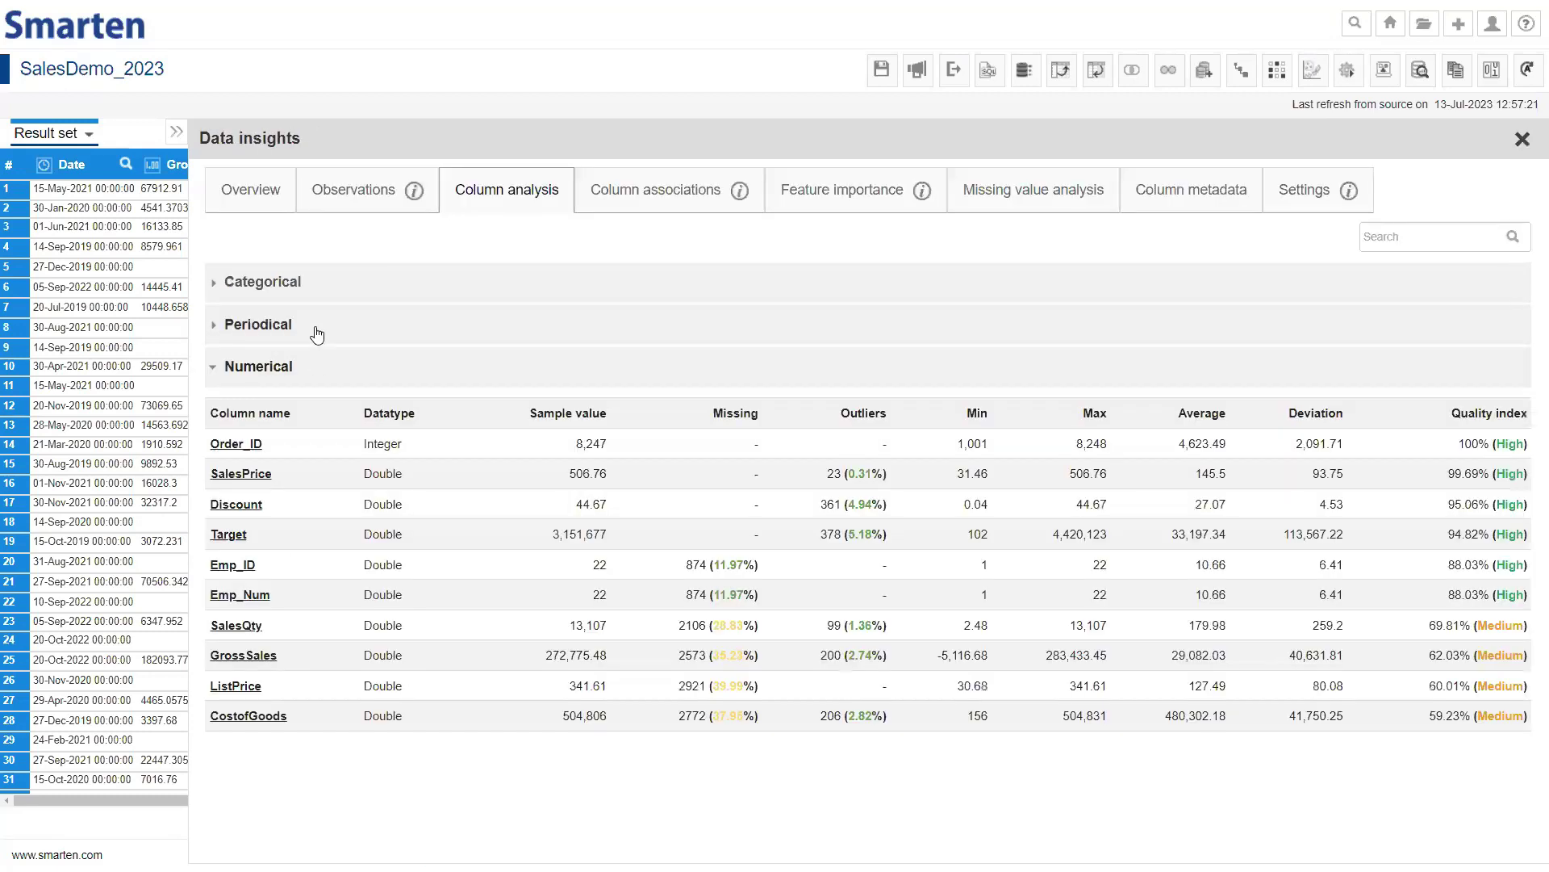
Open the Date column's analysis from the periodical group and show its descriptive information
{"action": "left_click", "coordinate": [317, 334]}
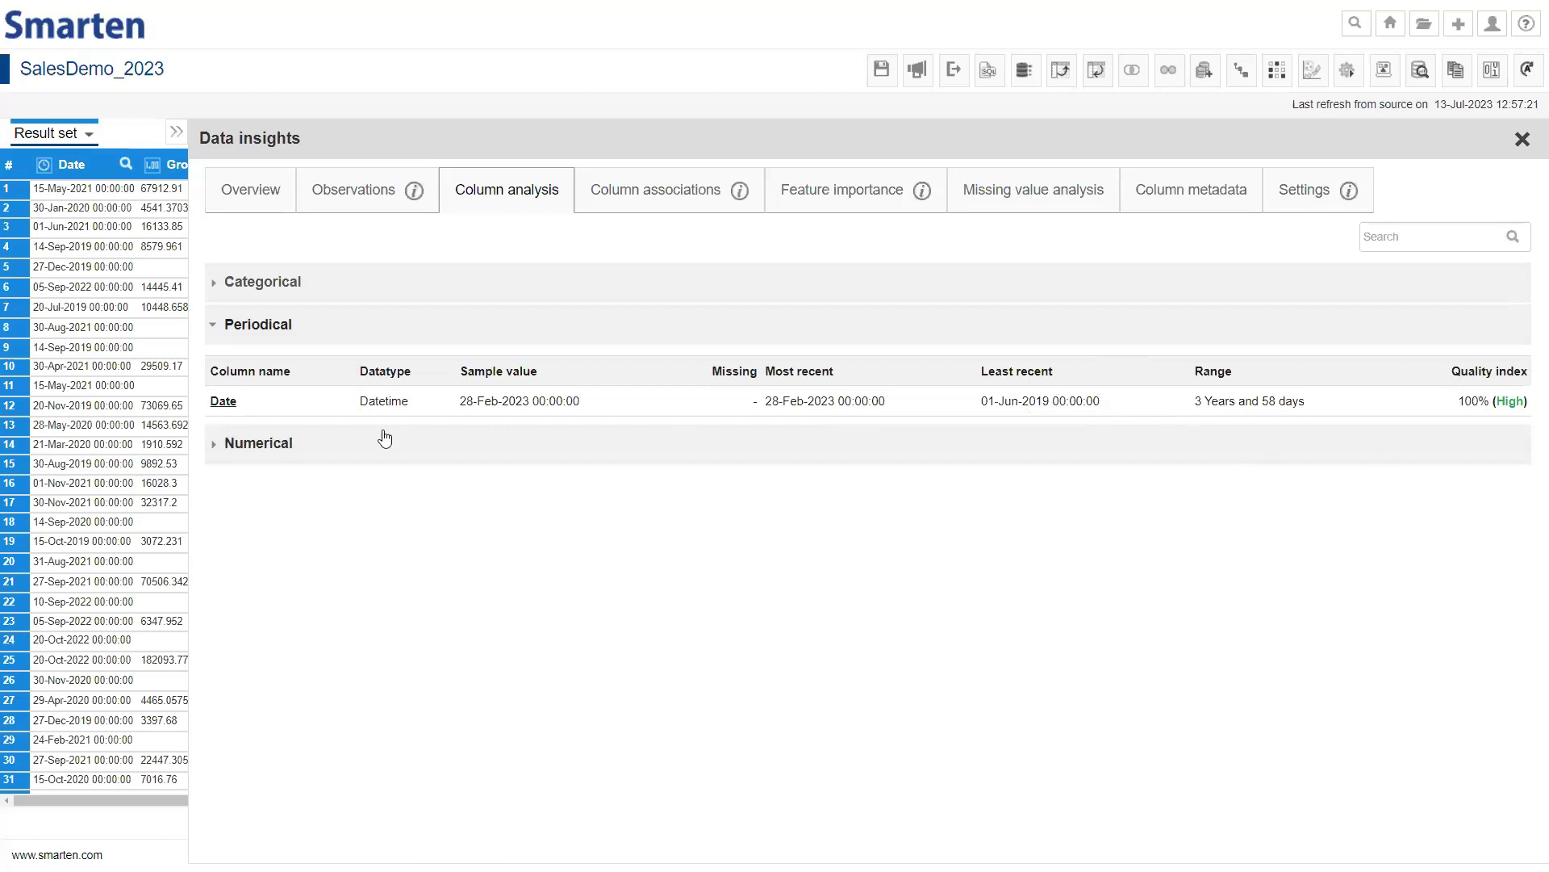
{"action": "left_click", "coordinate": [234, 405]}
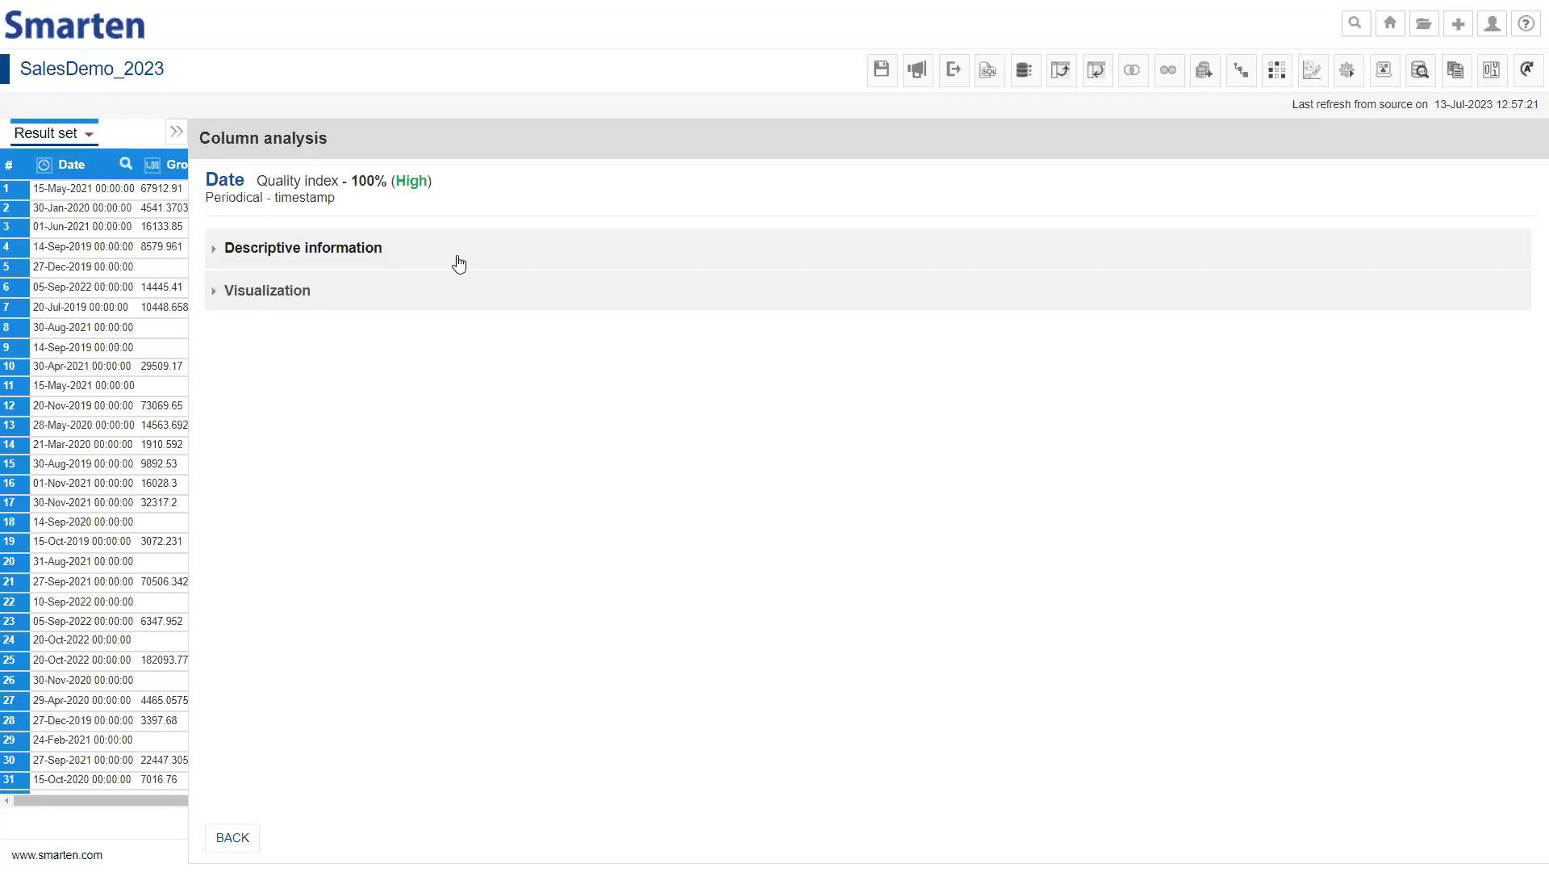
{"action": "left_click", "coordinate": [240, 265]}
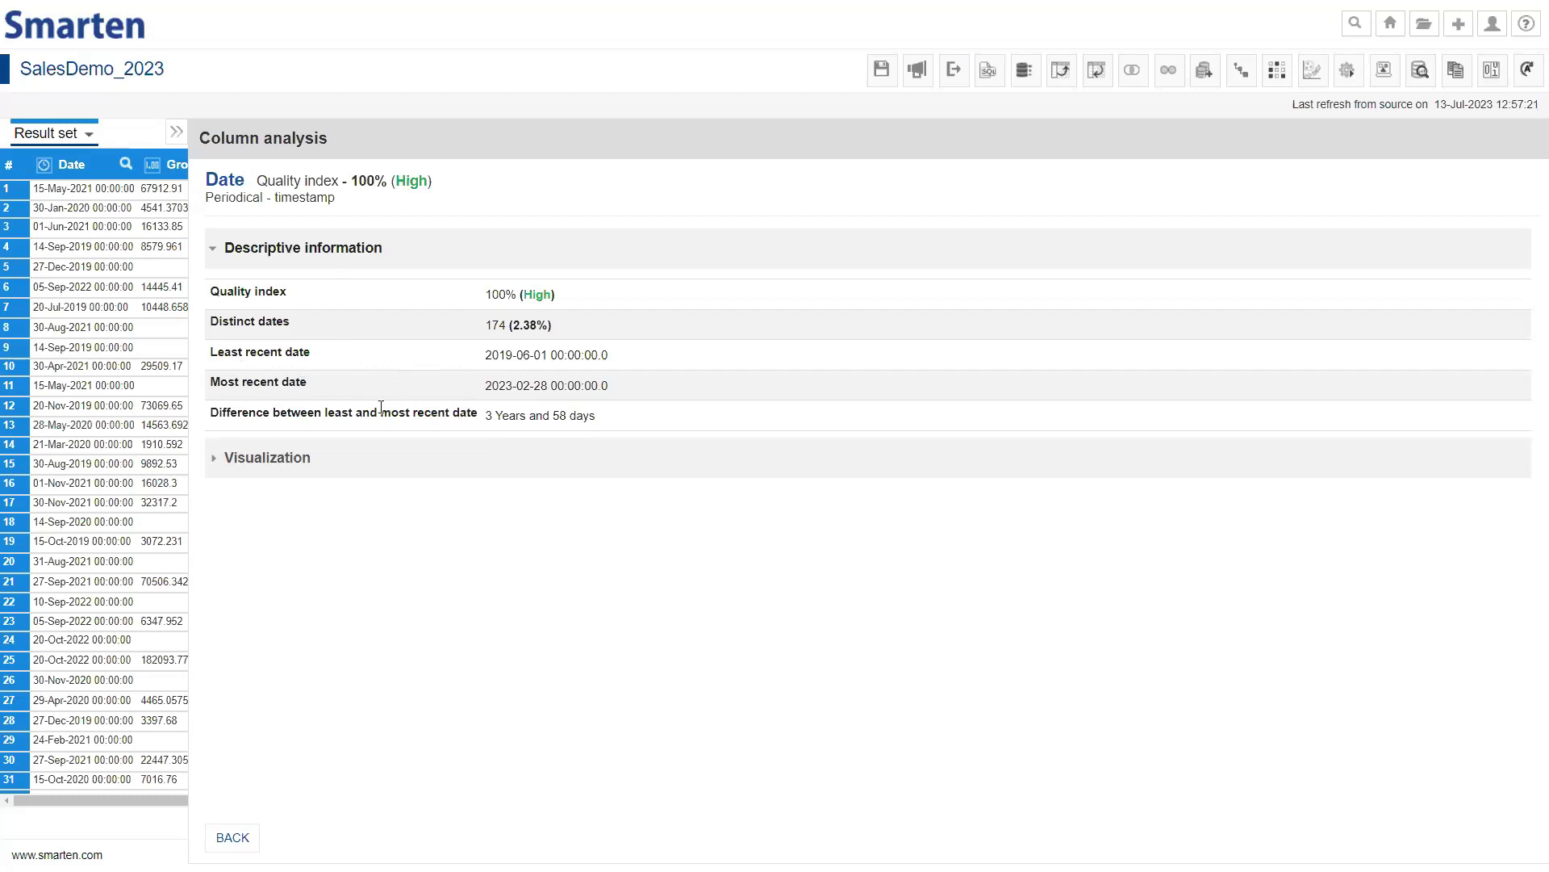
Show the Date visualization, view it by Month, and inspect the September and February bars
{"action": "left_click", "coordinate": [386, 467]}
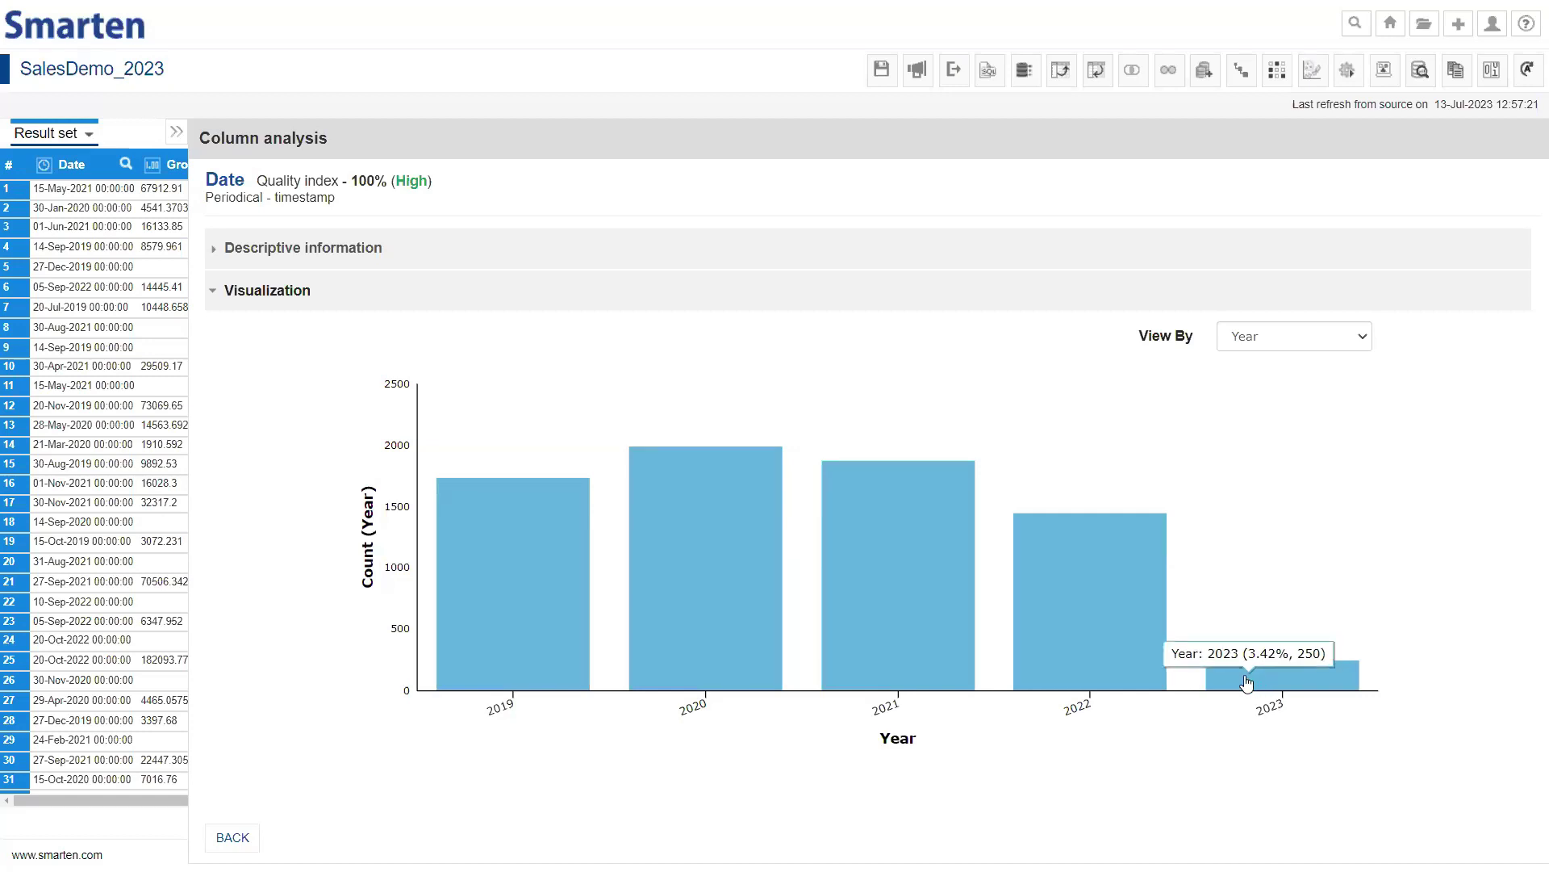
{"action": "left_click", "coordinate": [1277, 342]}
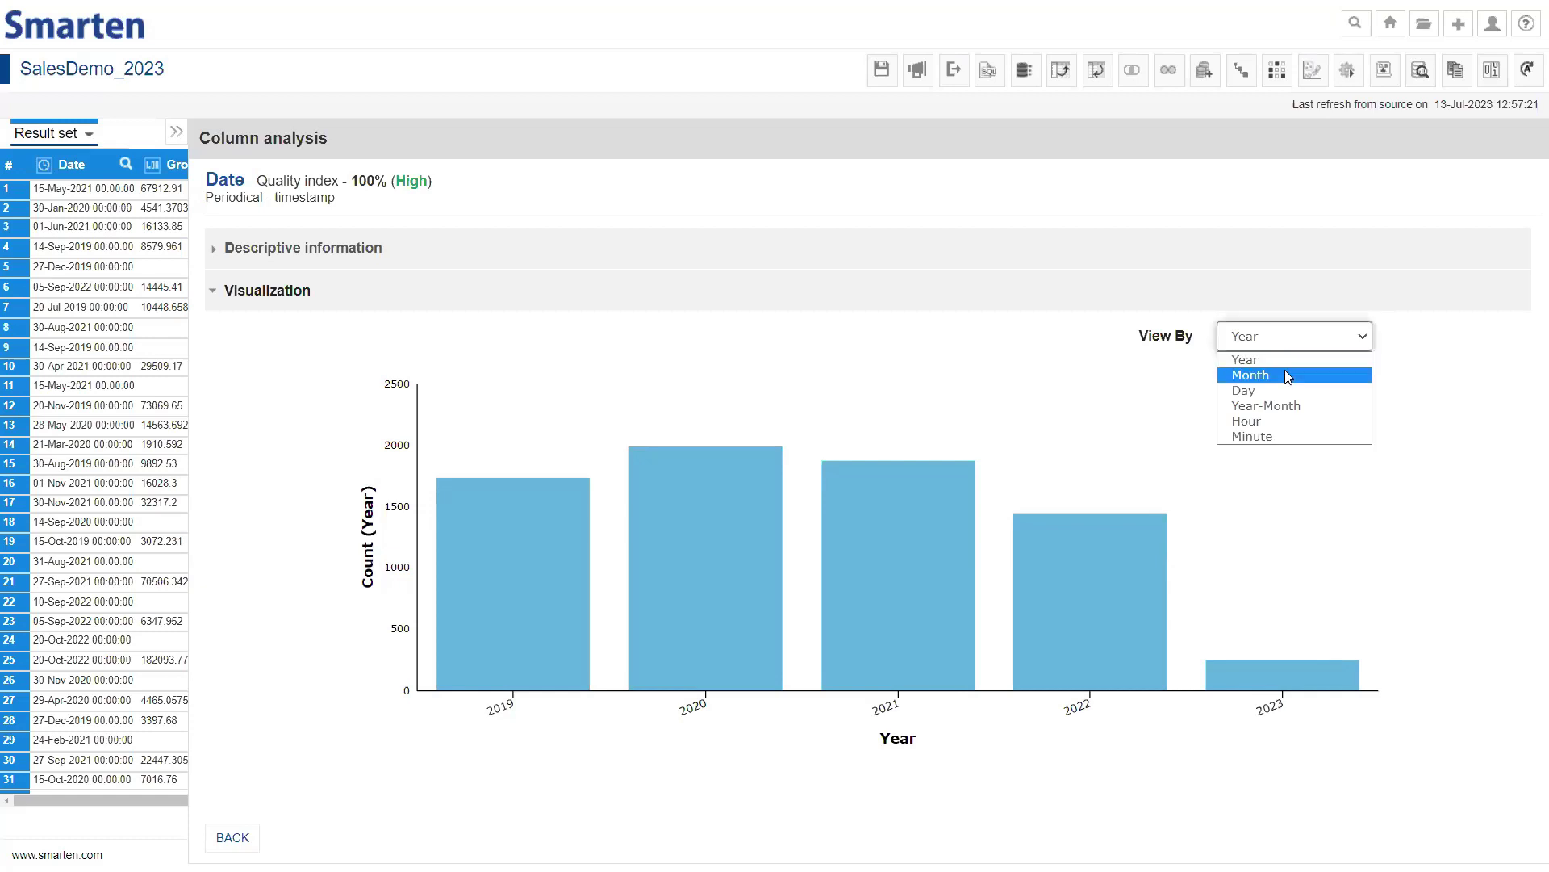
{"action": "left_click", "coordinate": [1287, 375]}
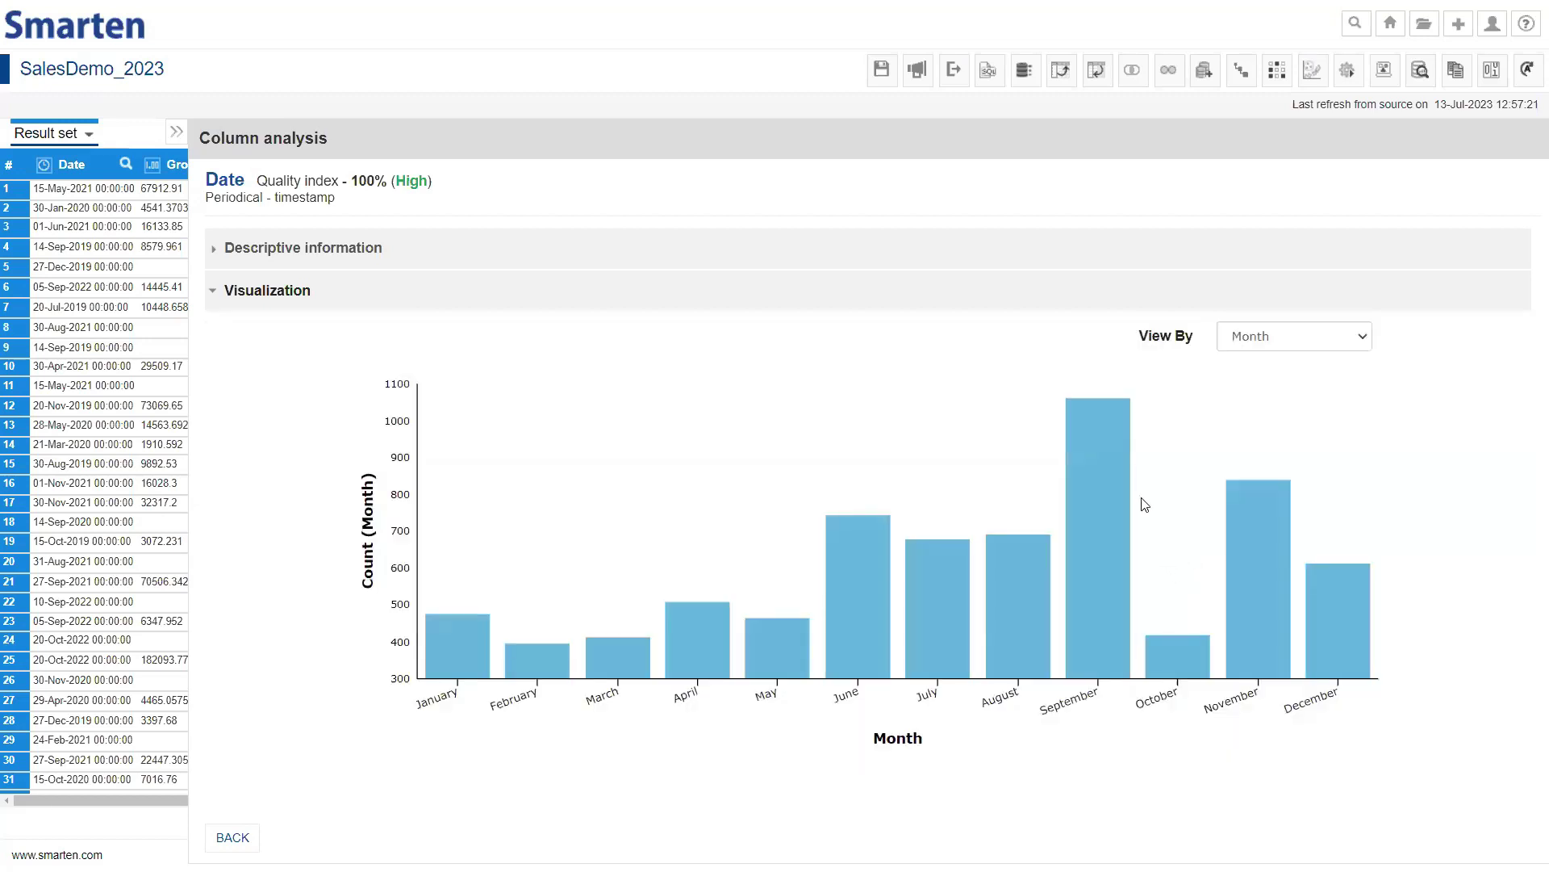
{"action": "mouse_move", "coordinate": [1111, 480]}
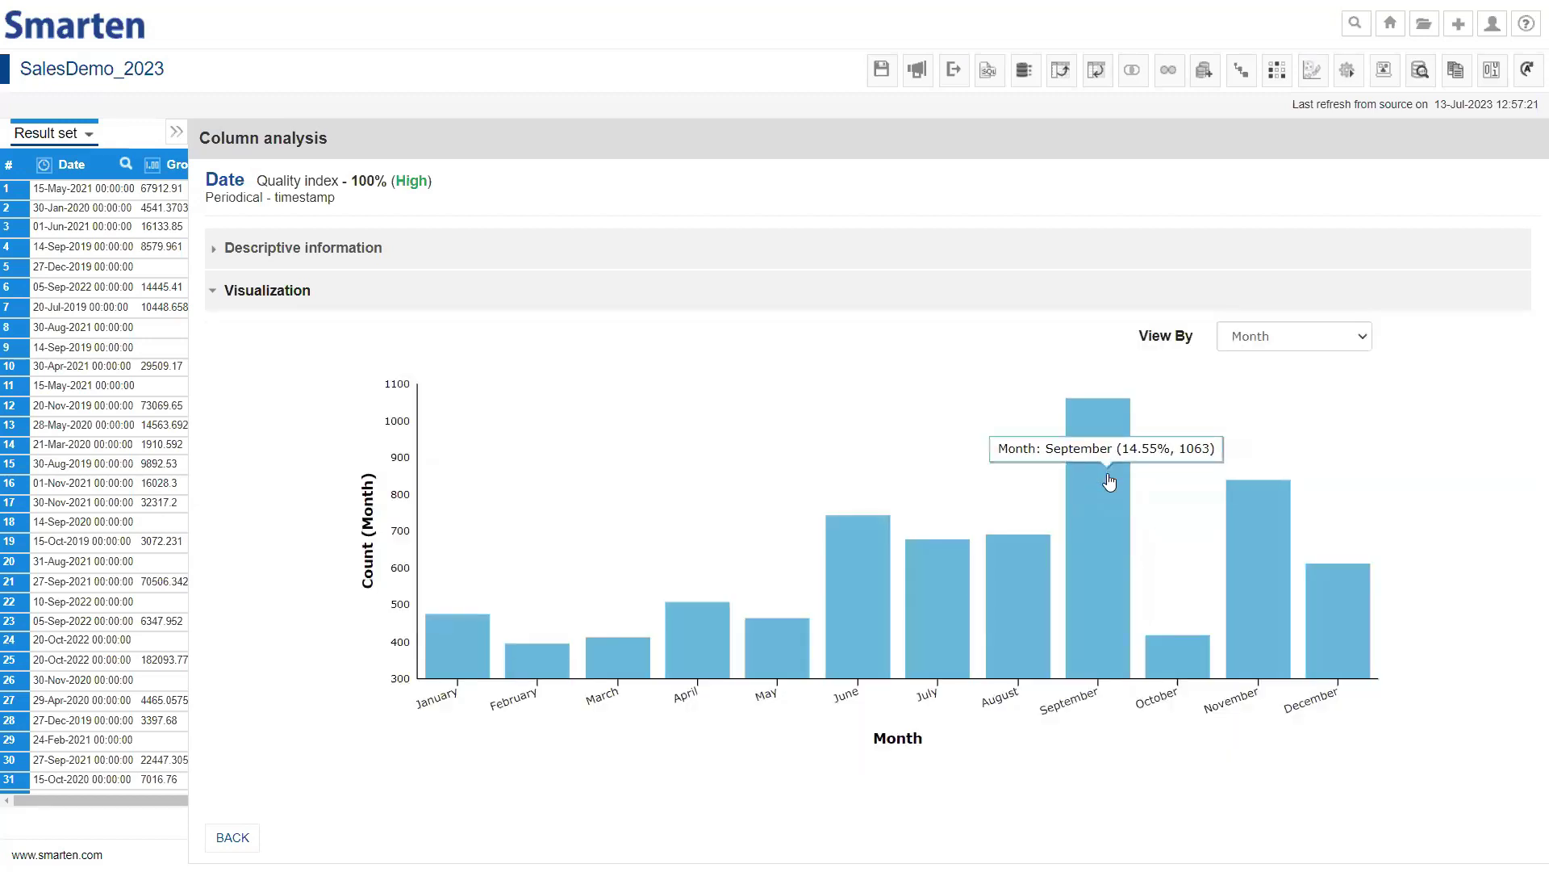
{"action": "mouse_move", "coordinate": [539, 659]}
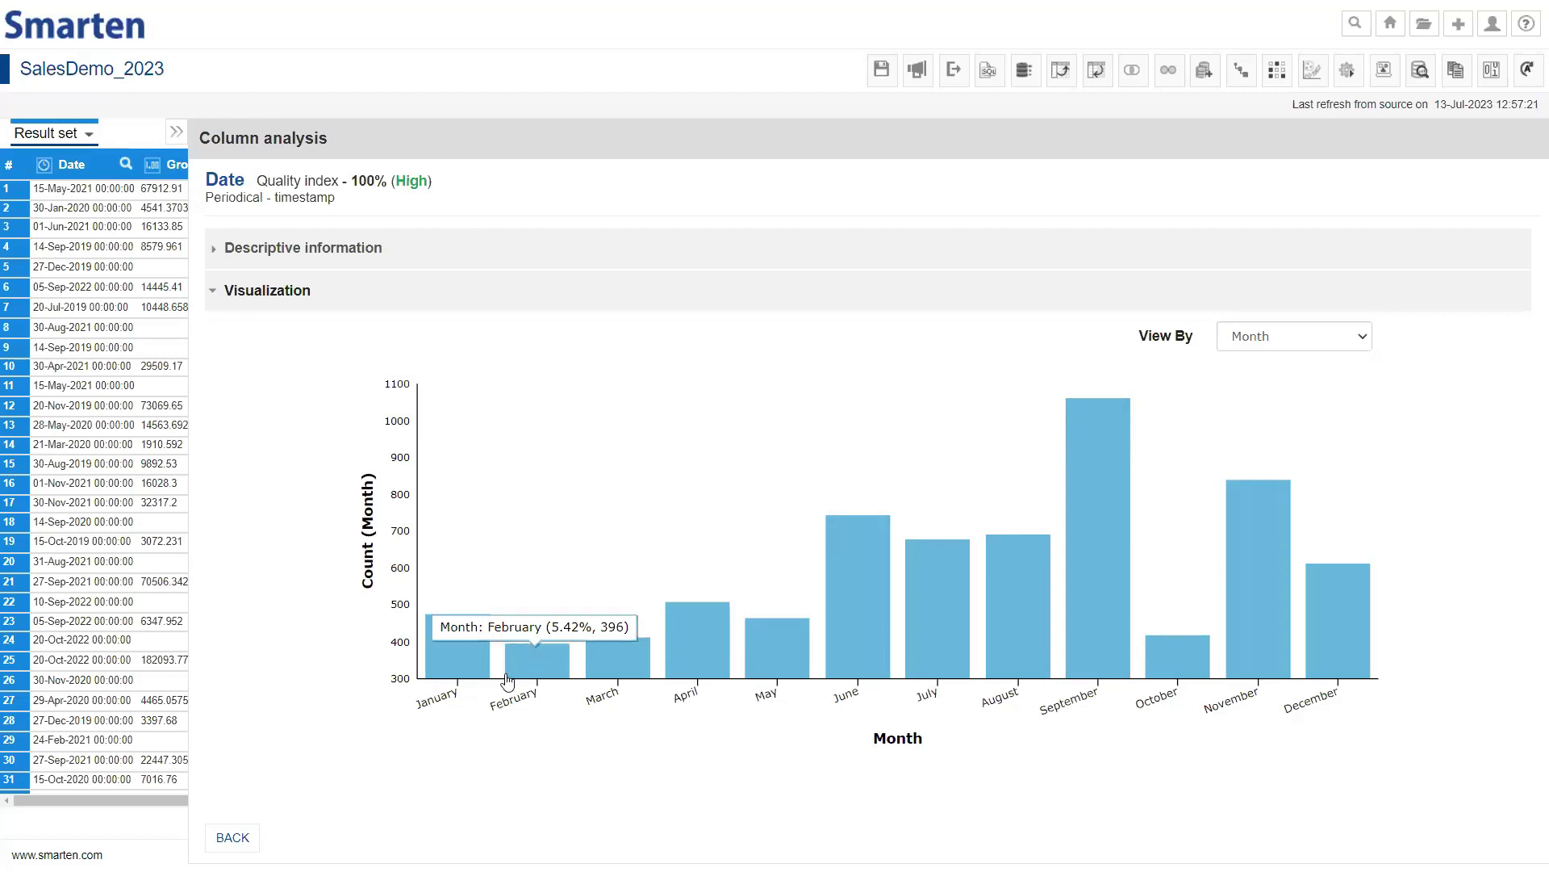
Leave the Date analysis, open the column associations, and examine the correlation and association markers between the columns
{"action": "left_click", "coordinate": [233, 837]}
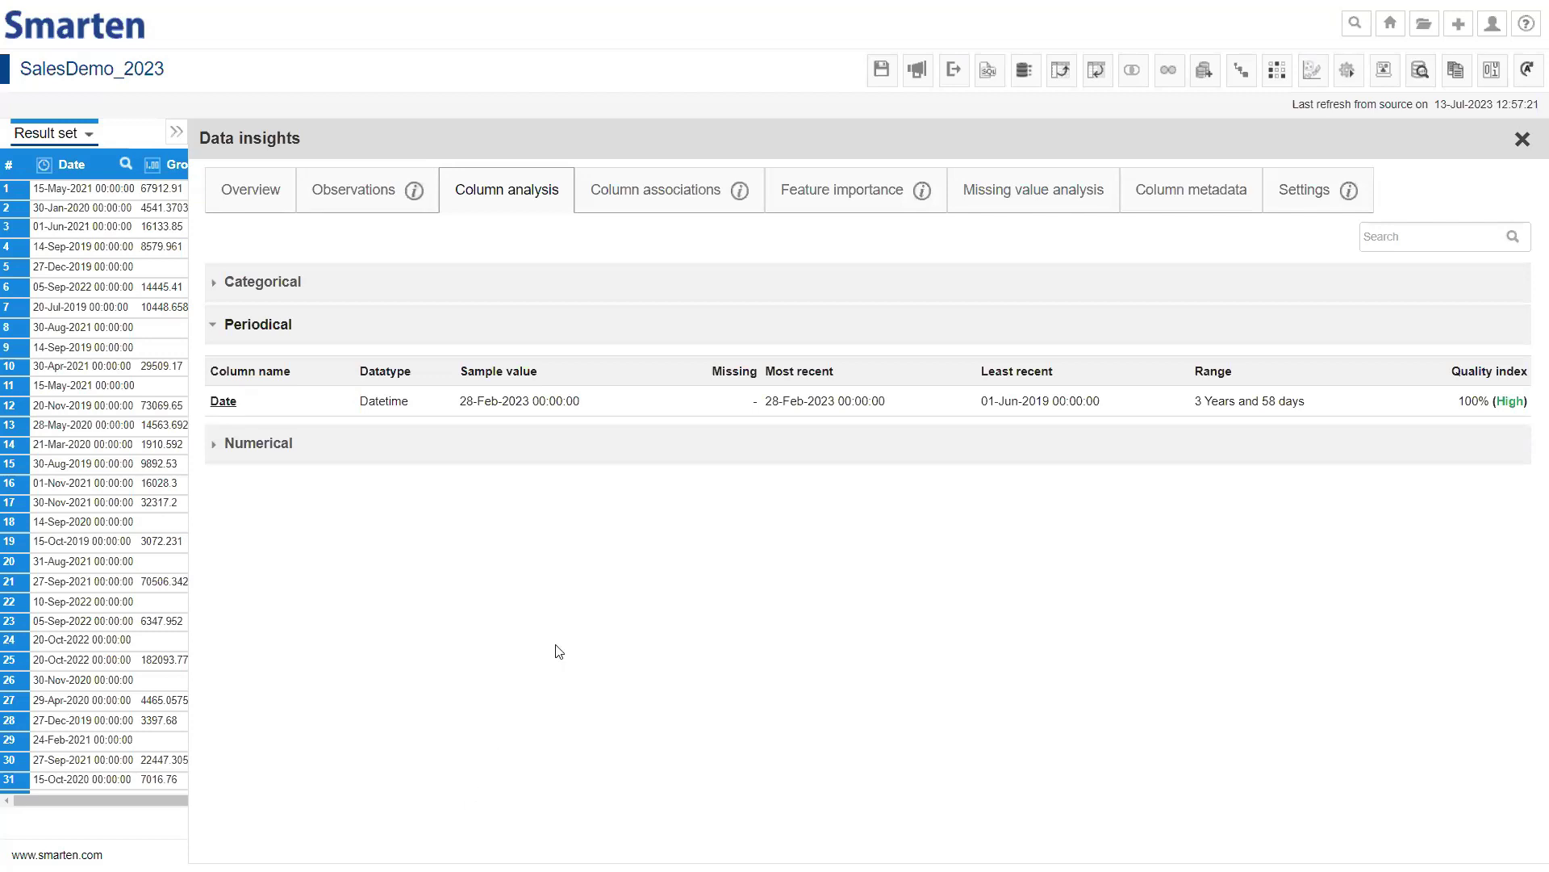
{"action": "left_click", "coordinate": [651, 199]}
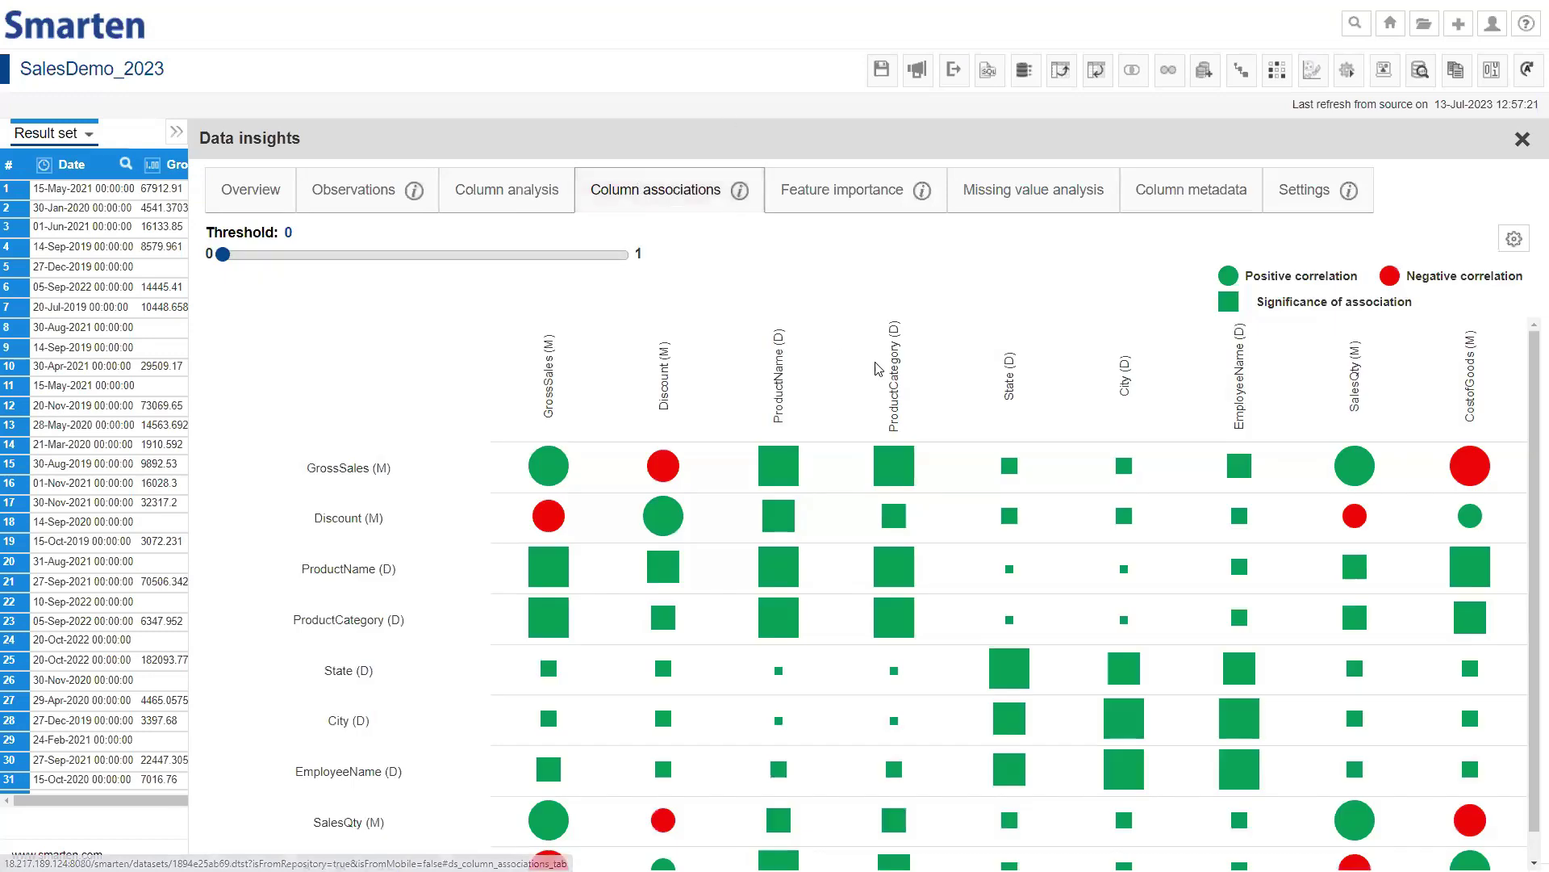
{"action": "scroll", "coordinate": [879, 370], "scroll_direction": "down", "scroll_amount": 1}
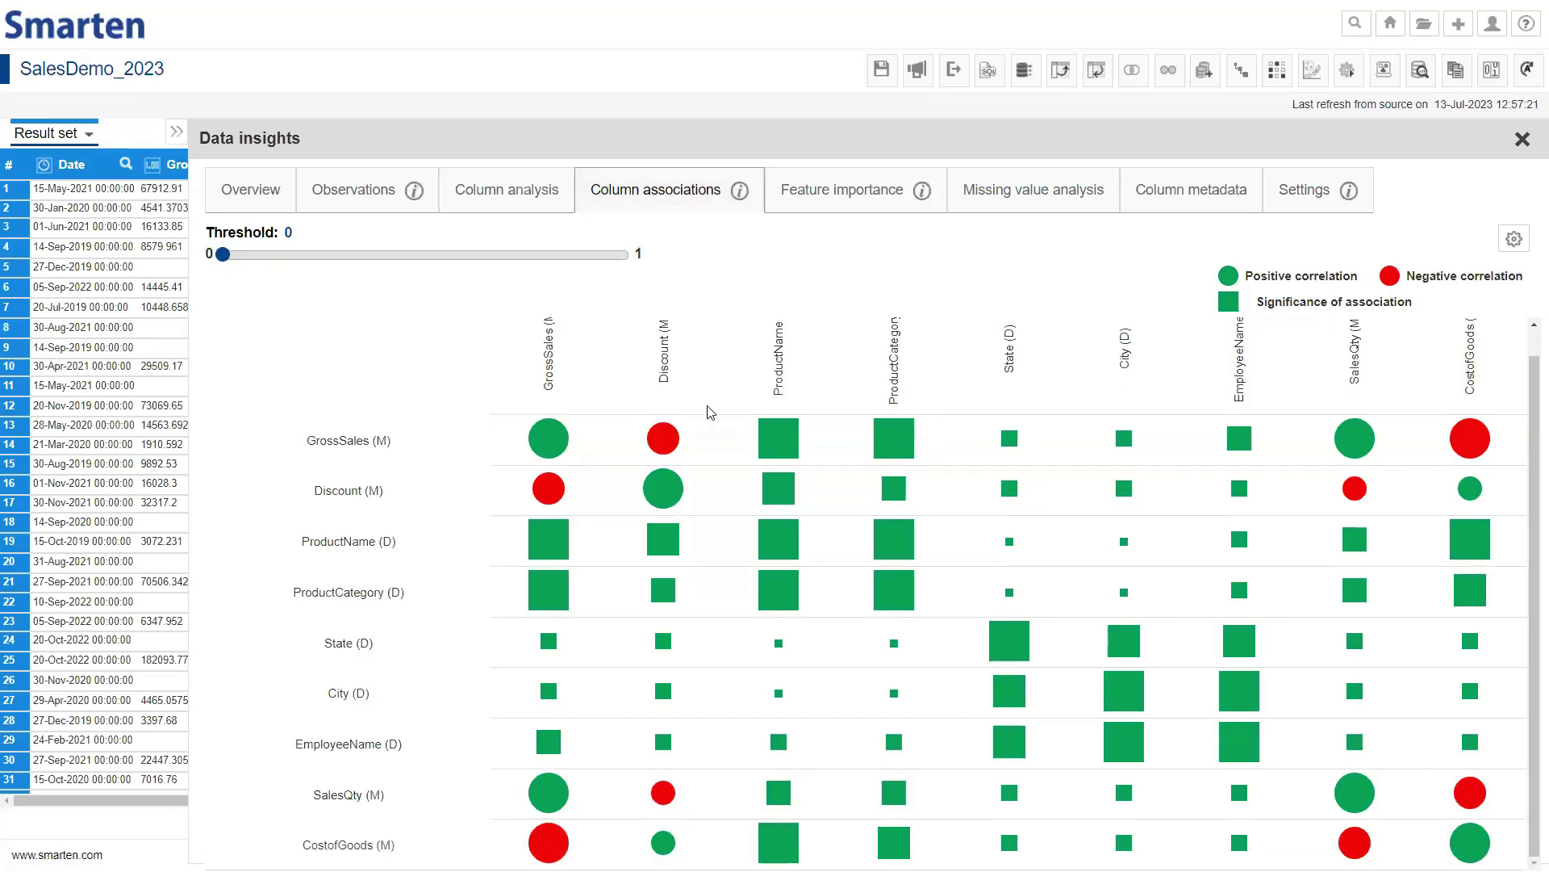
{"action": "scroll", "coordinate": [710, 413], "scroll_direction": "up", "scroll_amount": 1}
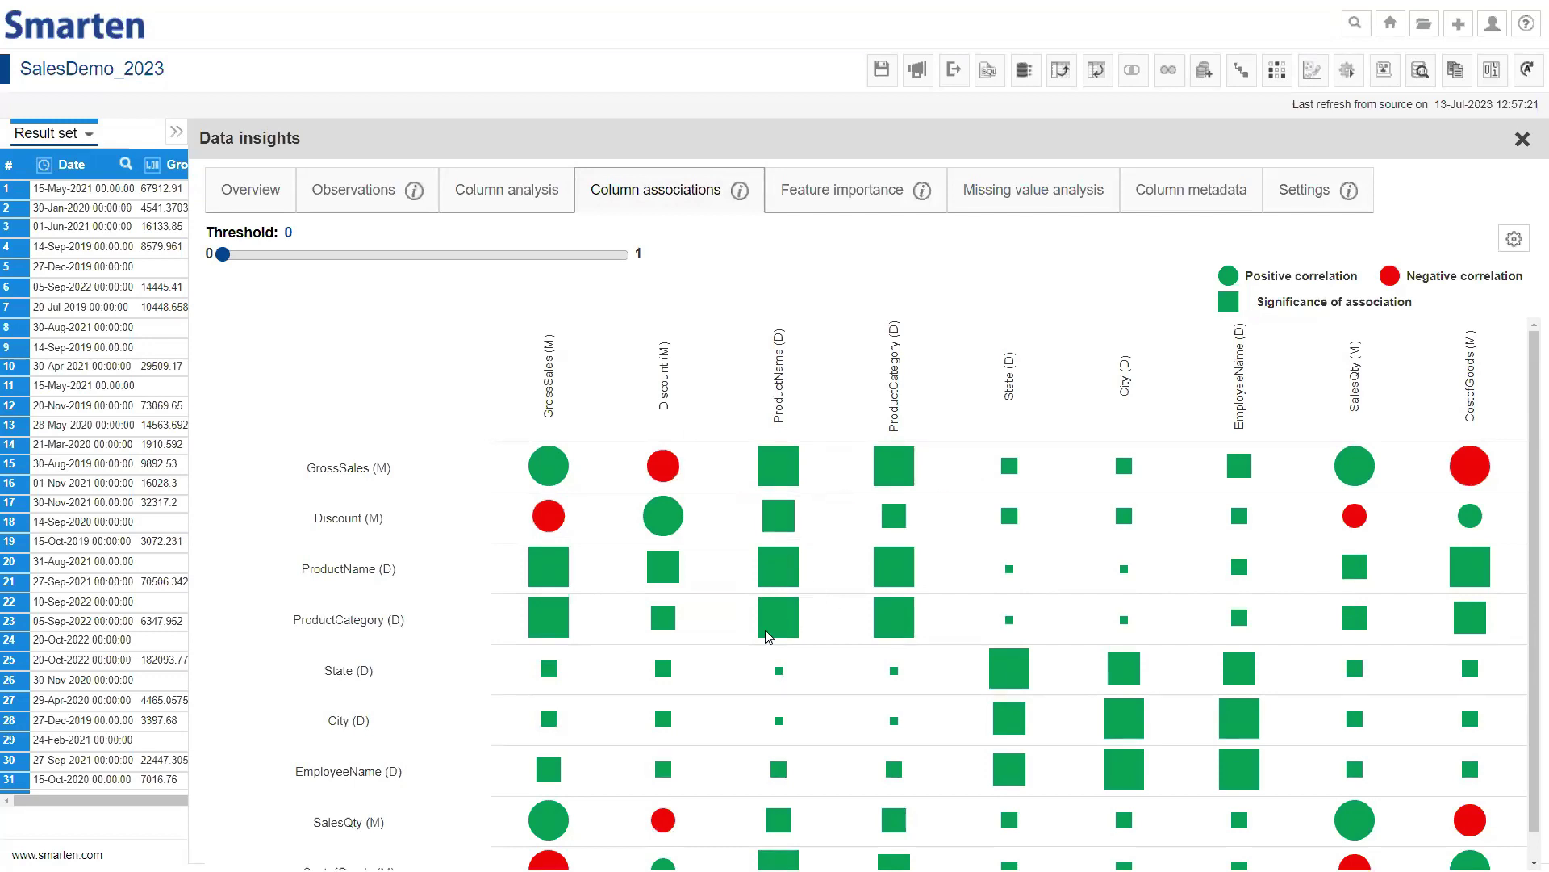
{"action": "mouse_move", "coordinate": [809, 627]}
{"action": "mouse_move", "coordinate": [720, 674]}
{"action": "mouse_move", "coordinate": [618, 710]}
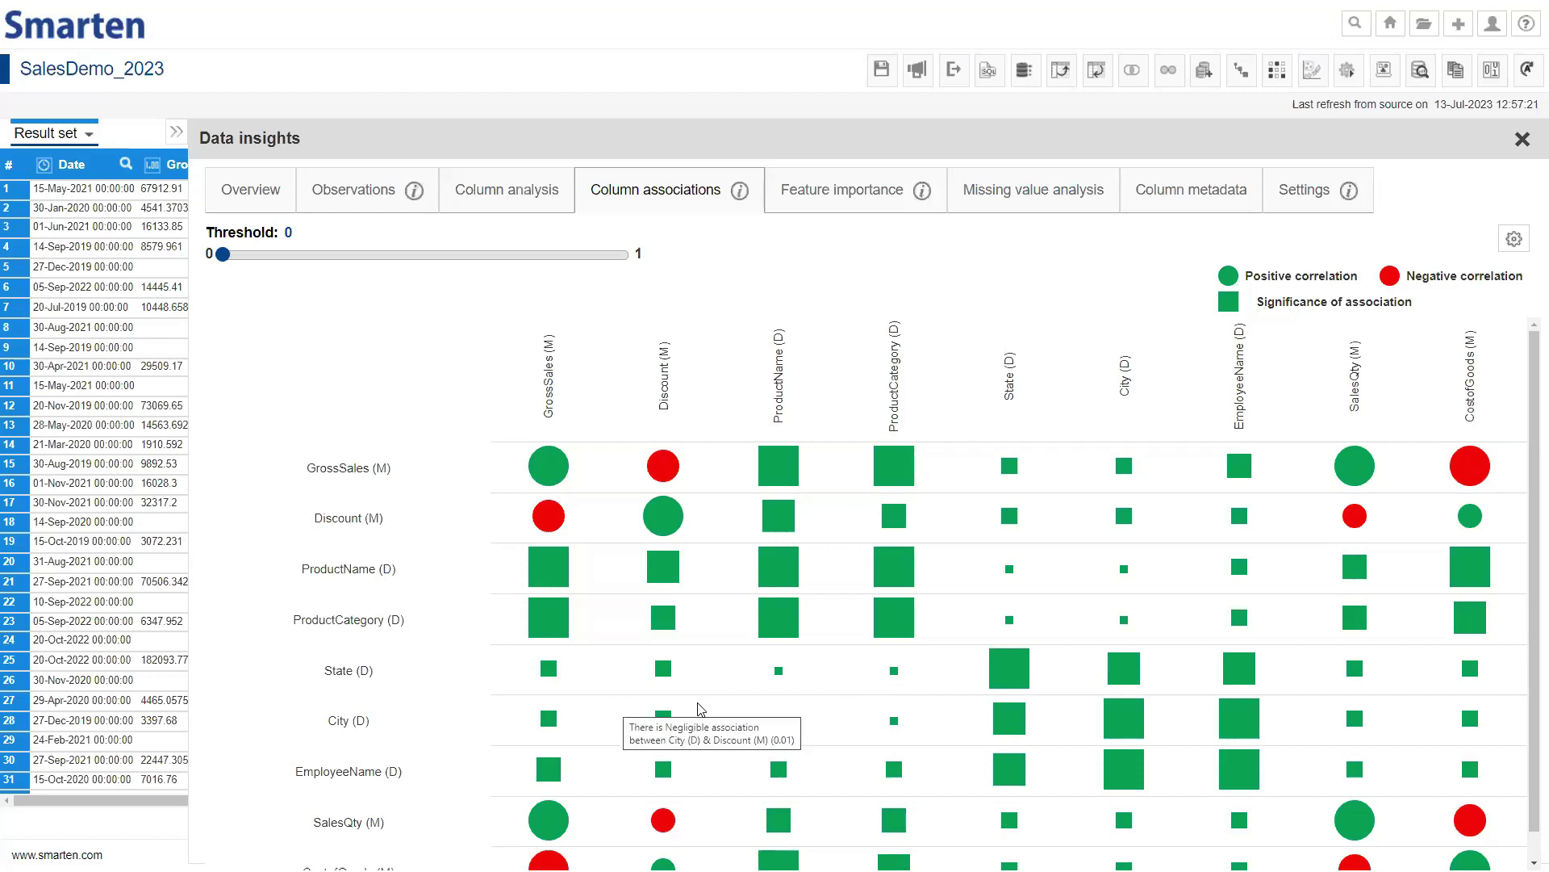
{"action": "mouse_move", "coordinate": [891, 710]}
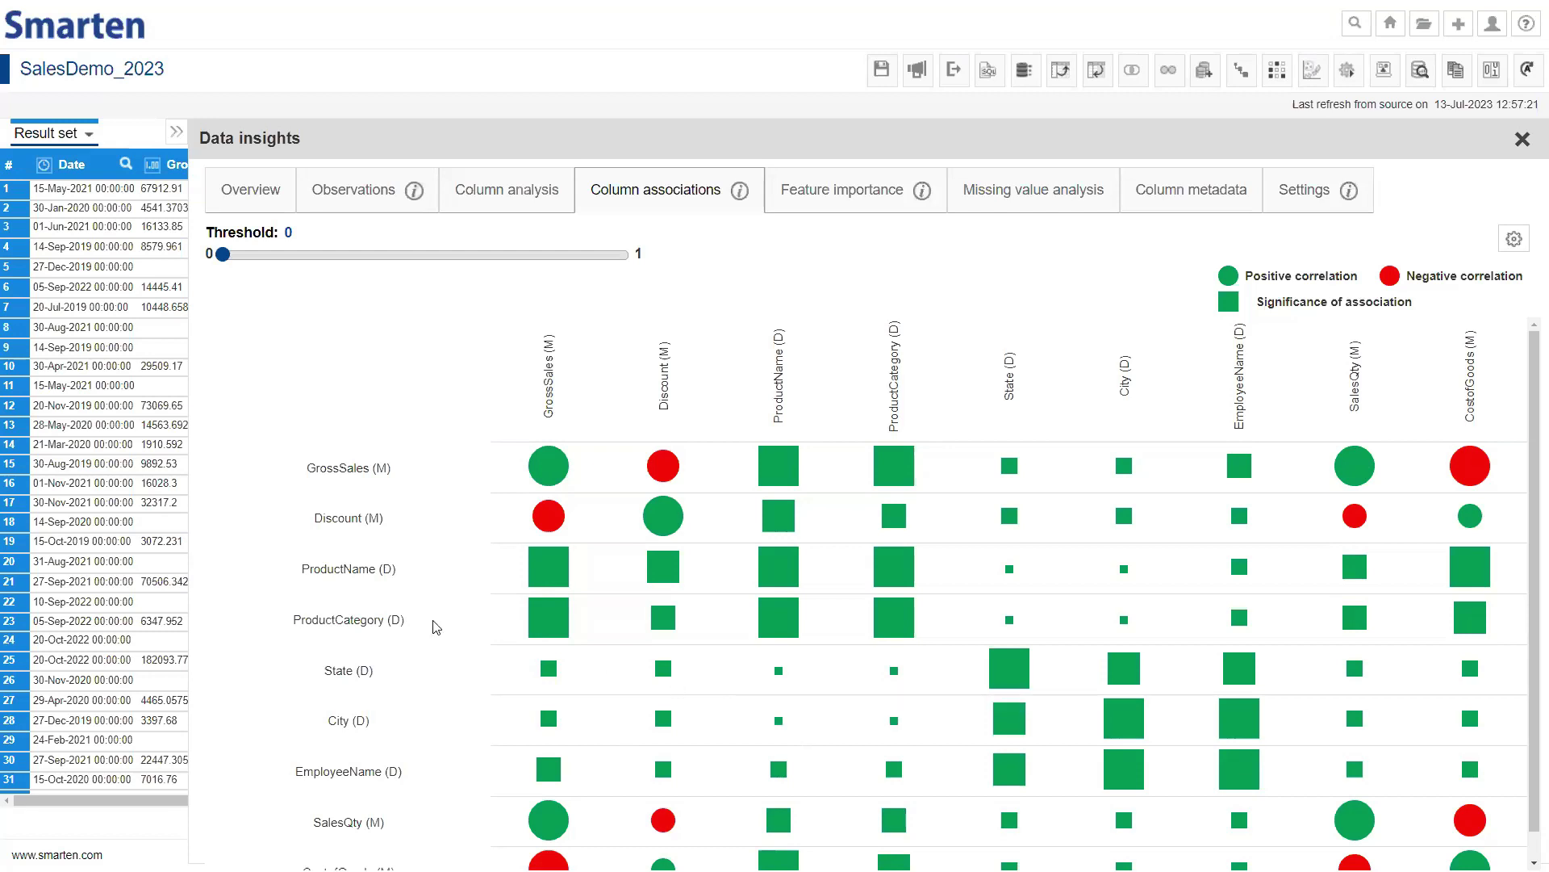
{"action": "mouse_move", "coordinate": [1011, 629]}
{"action": "mouse_move", "coordinate": [699, 476]}
View the scatter plot of the association between GrossSales and Discount, and return to the association matrix
{"action": "scroll", "coordinate": [993, 621], "scroll_direction": "down", "scroll_amount": 1}
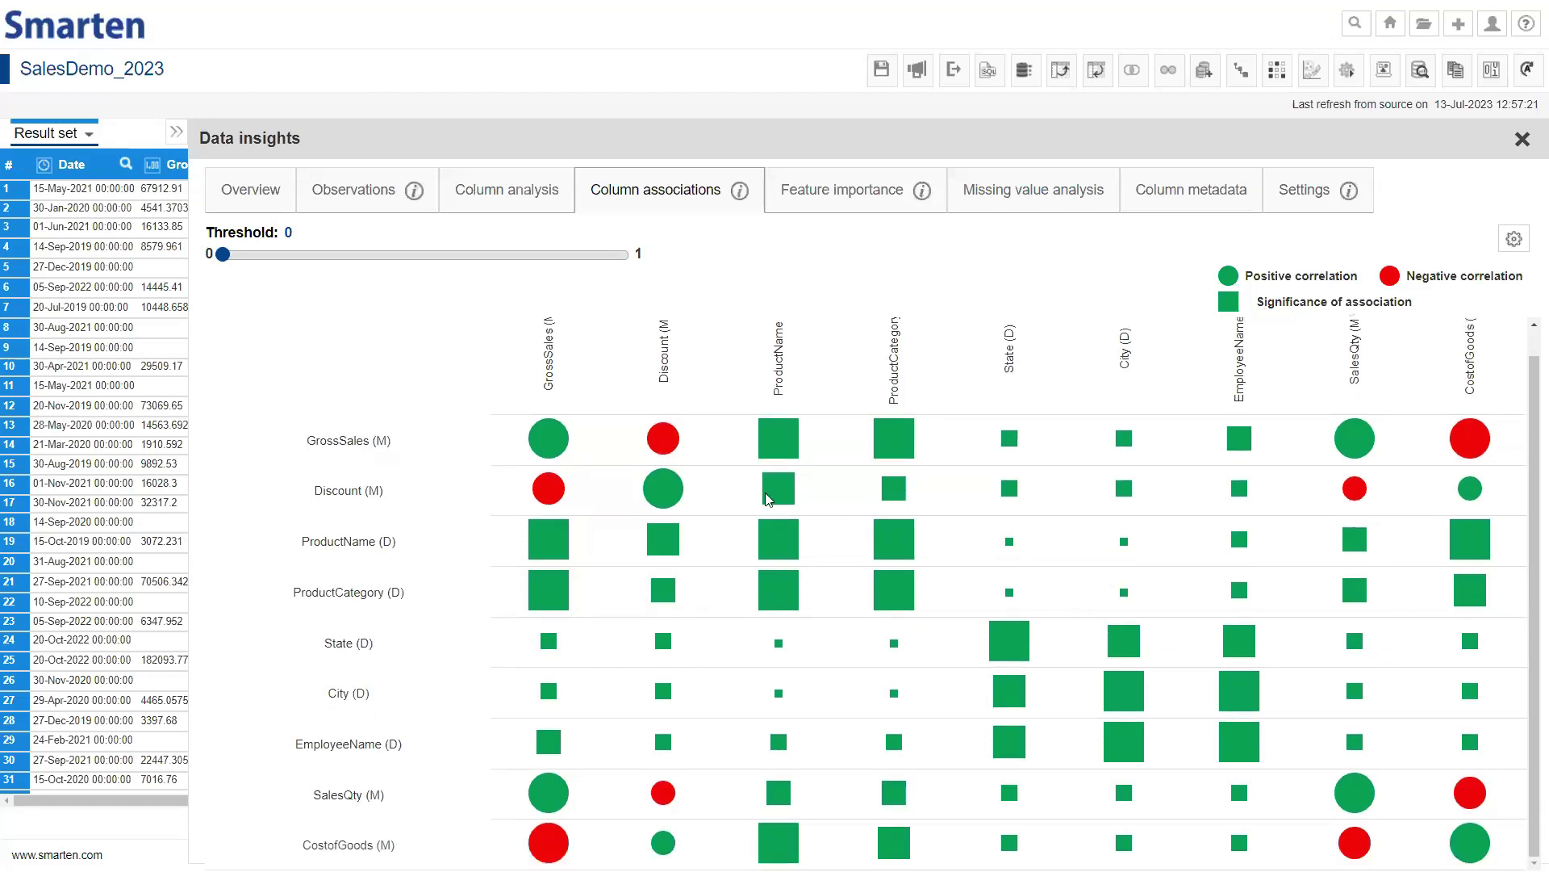
{"action": "scroll", "coordinate": [663, 477], "scroll_direction": "up", "scroll_amount": 1}
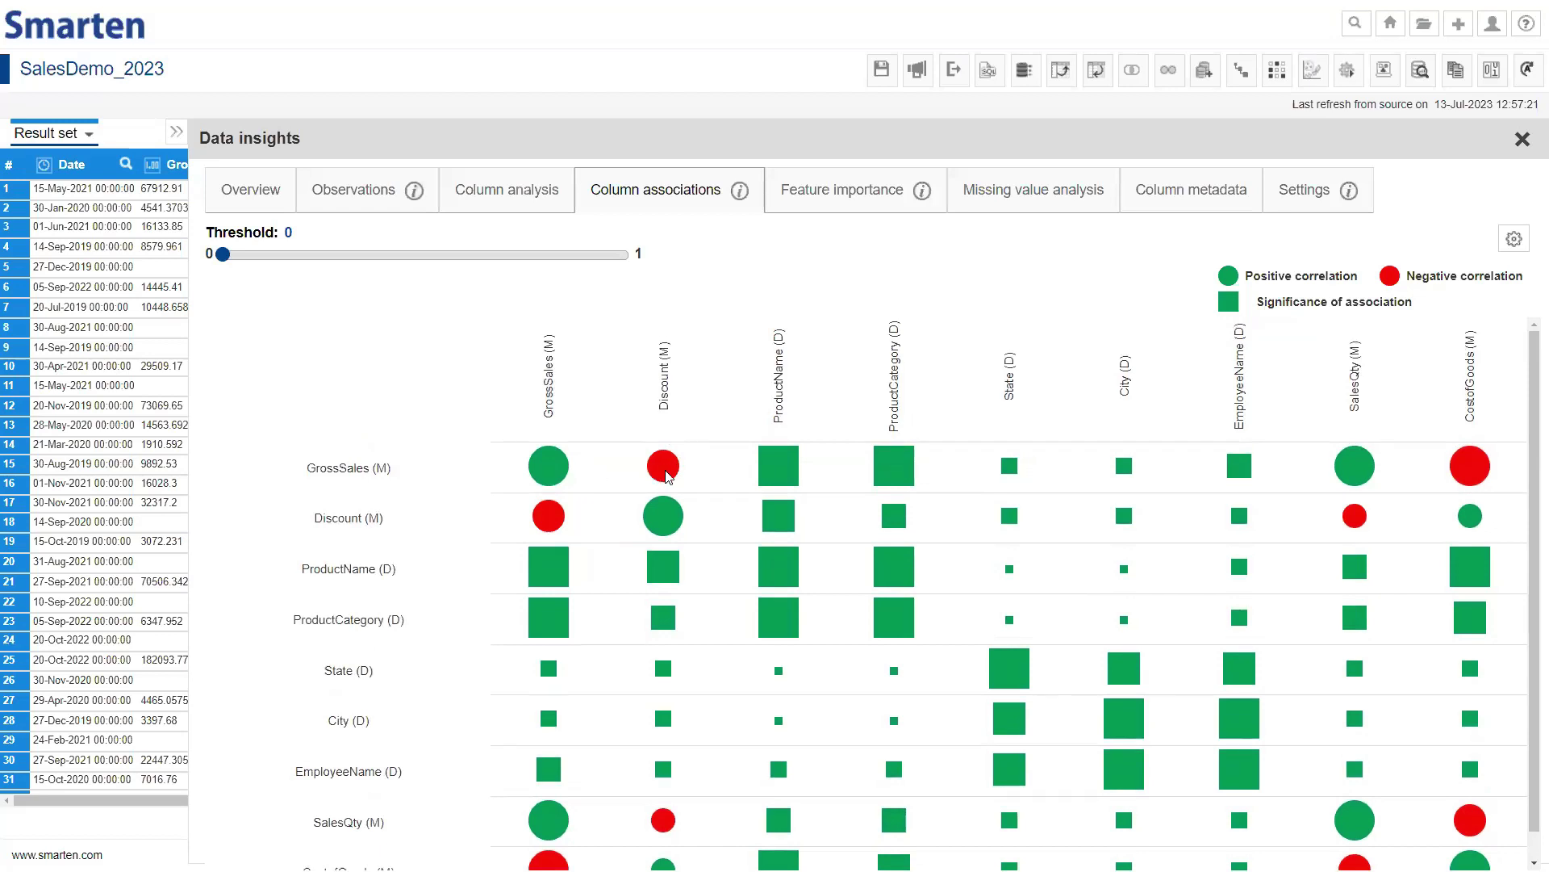
{"action": "left_click", "coordinate": [664, 468]}
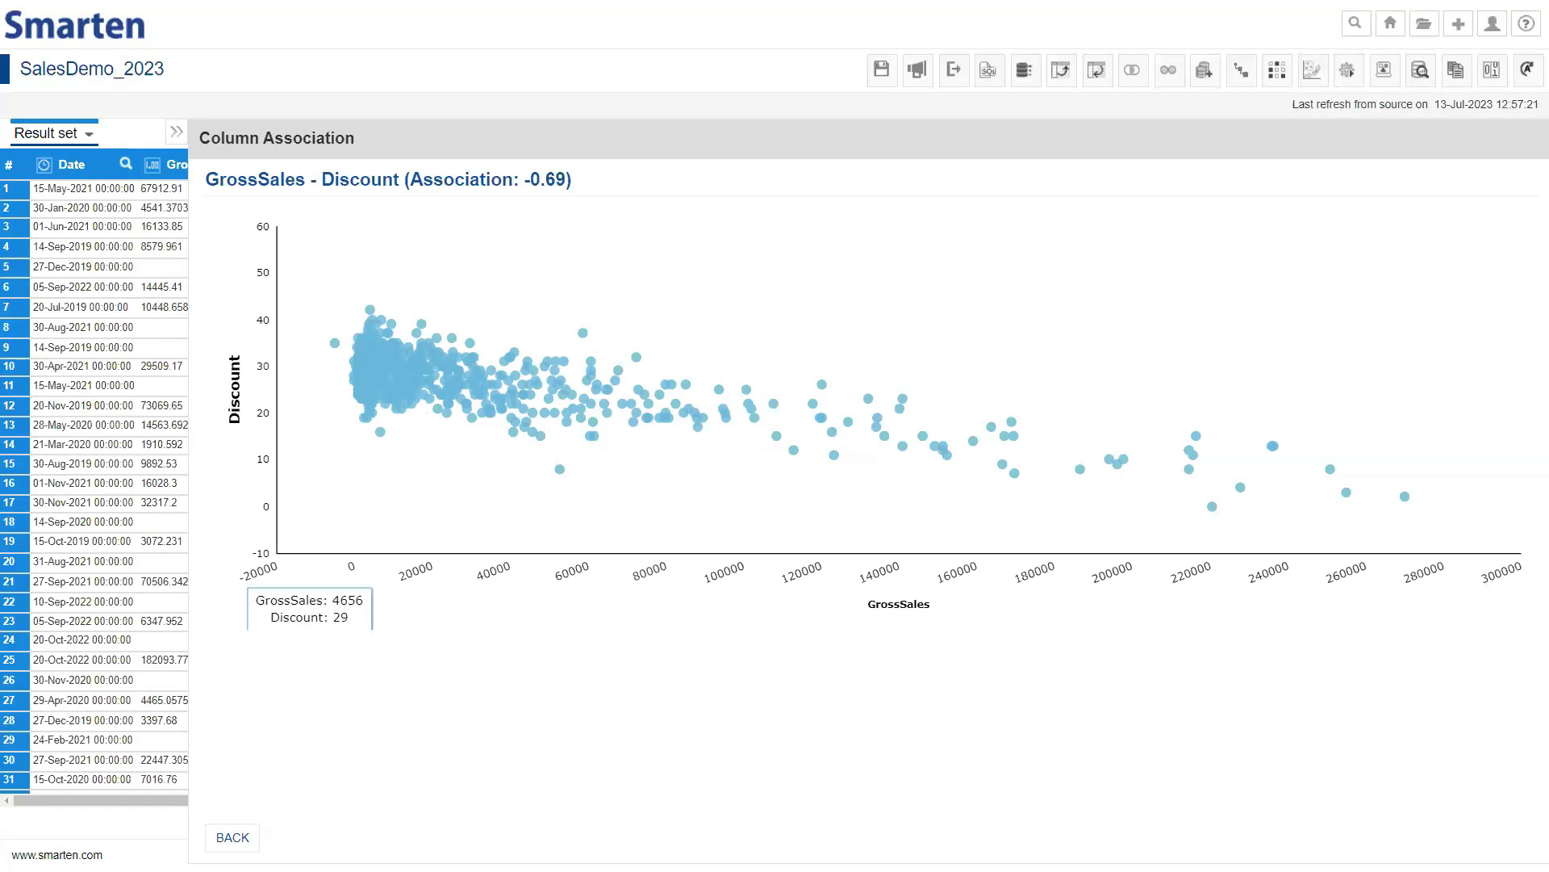
{"action": "left_click", "coordinate": [225, 840]}
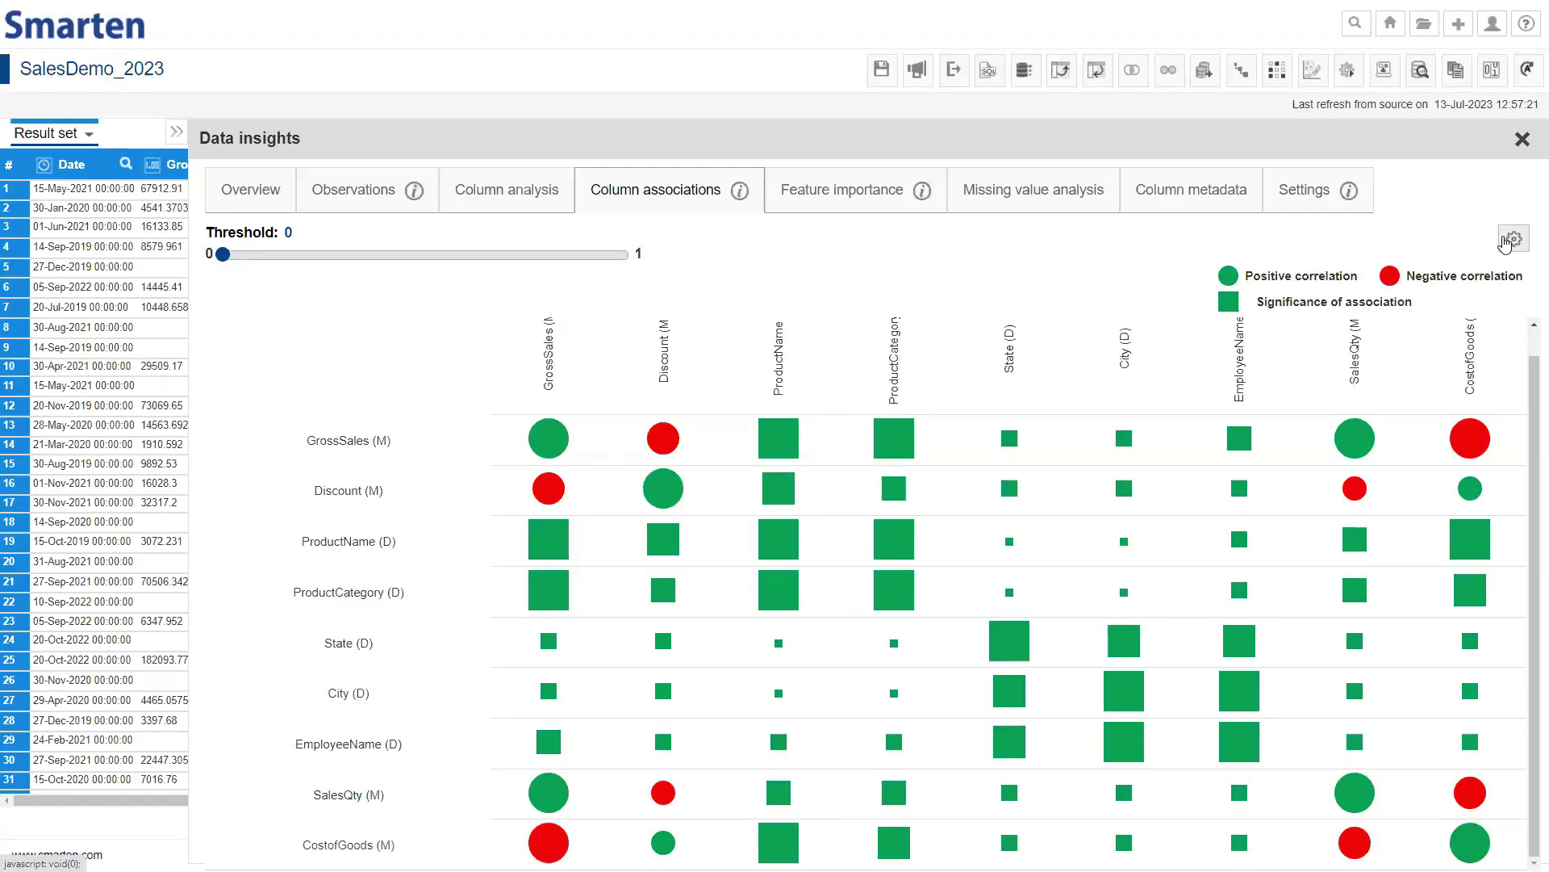
Try removing Date and ProductCategory from the association columns and adding SalesPrice and ListPrice, and discard the selection changes
{"action": "left_click", "coordinate": [1513, 239]}
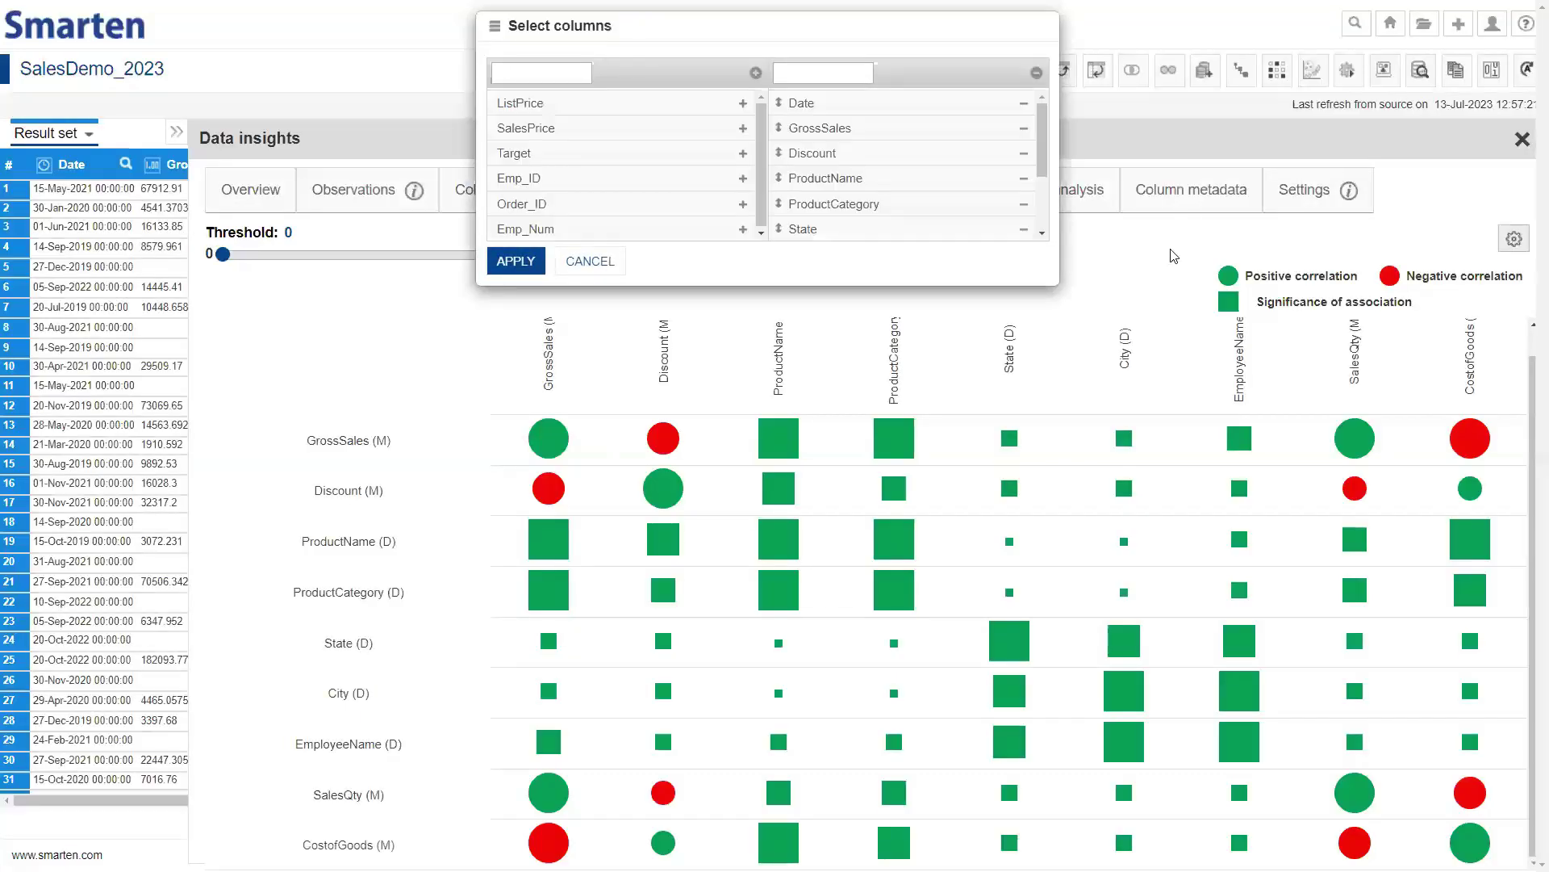
{"action": "left_click_drag", "start_coordinate": [852, 106], "coordinate": [557, 139]}
{"action": "left_click_drag", "start_coordinate": [887, 177], "coordinate": [646, 186]}
{"action": "left_click", "coordinate": [601, 107]}
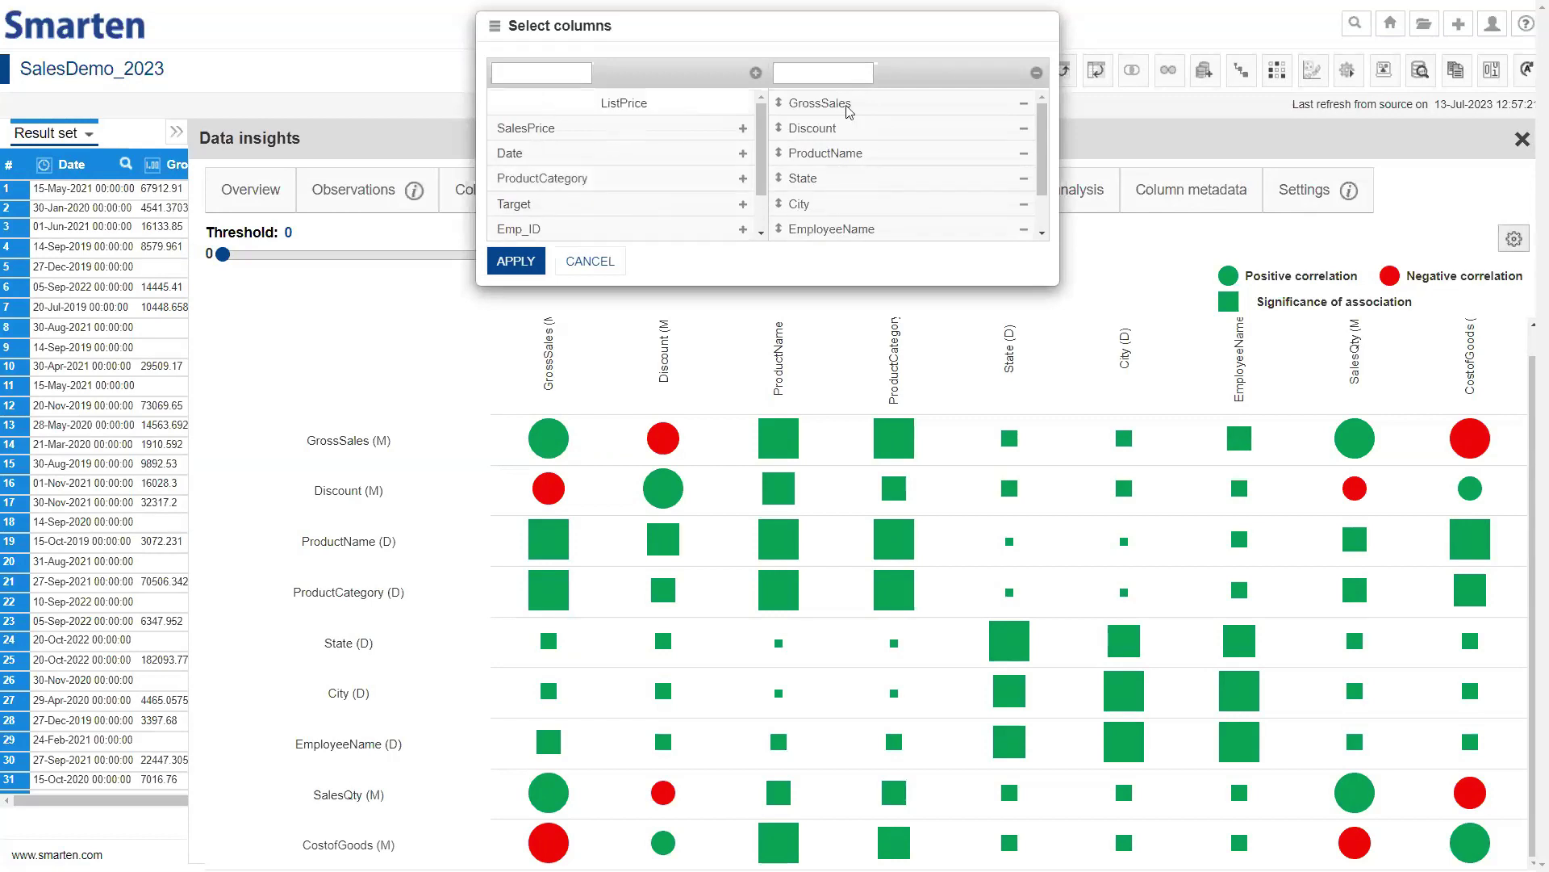
{"action": "left_click_drag", "start_coordinate": [617, 111], "coordinate": [936, 138]}
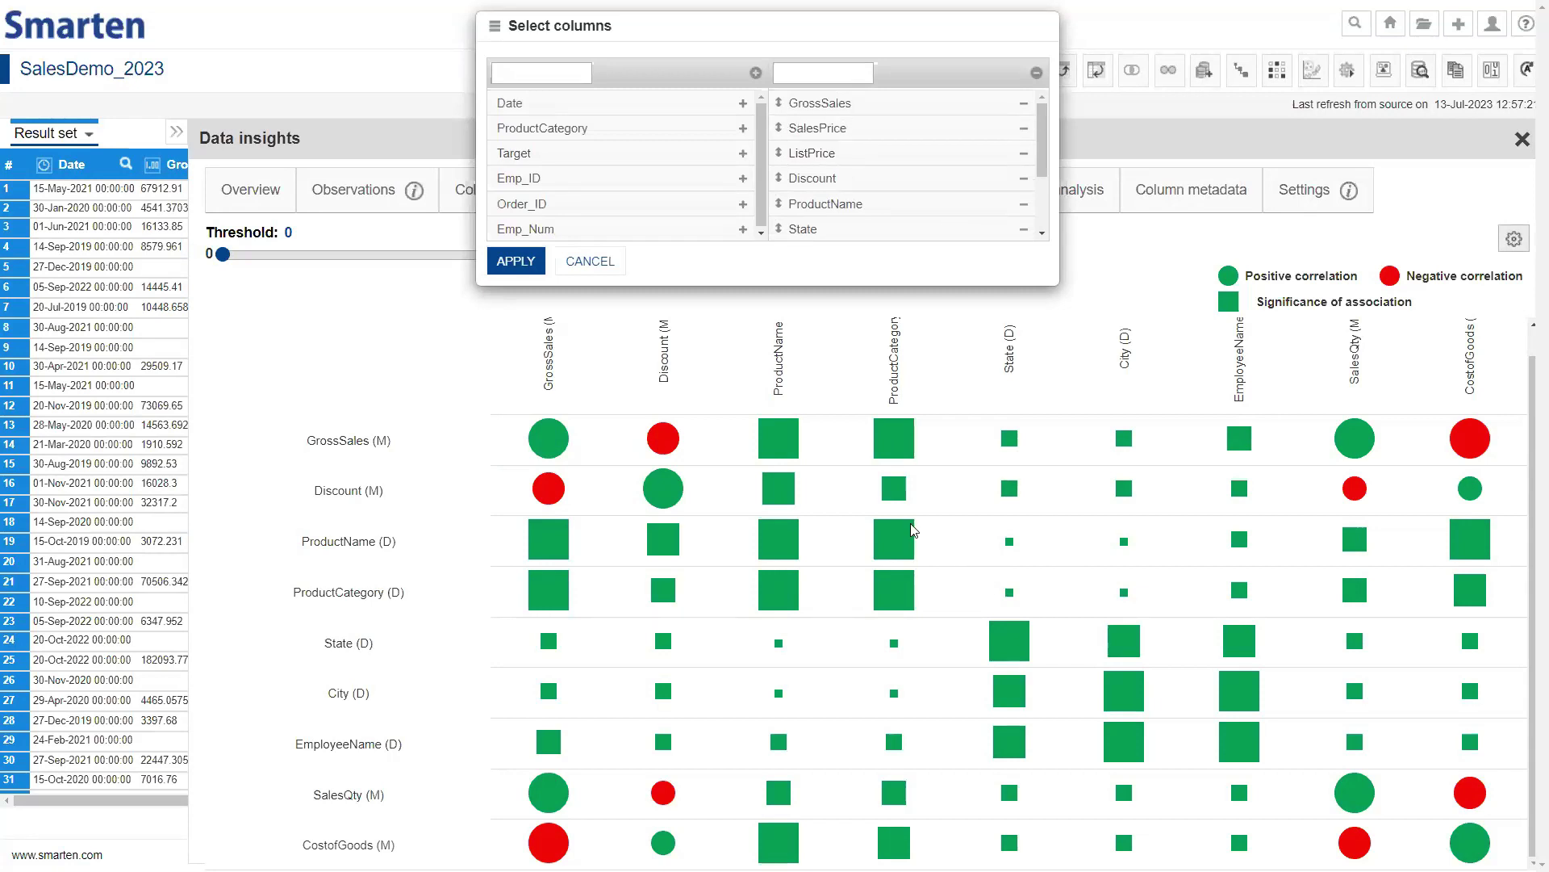
{"action": "left_click", "coordinate": [596, 263]}
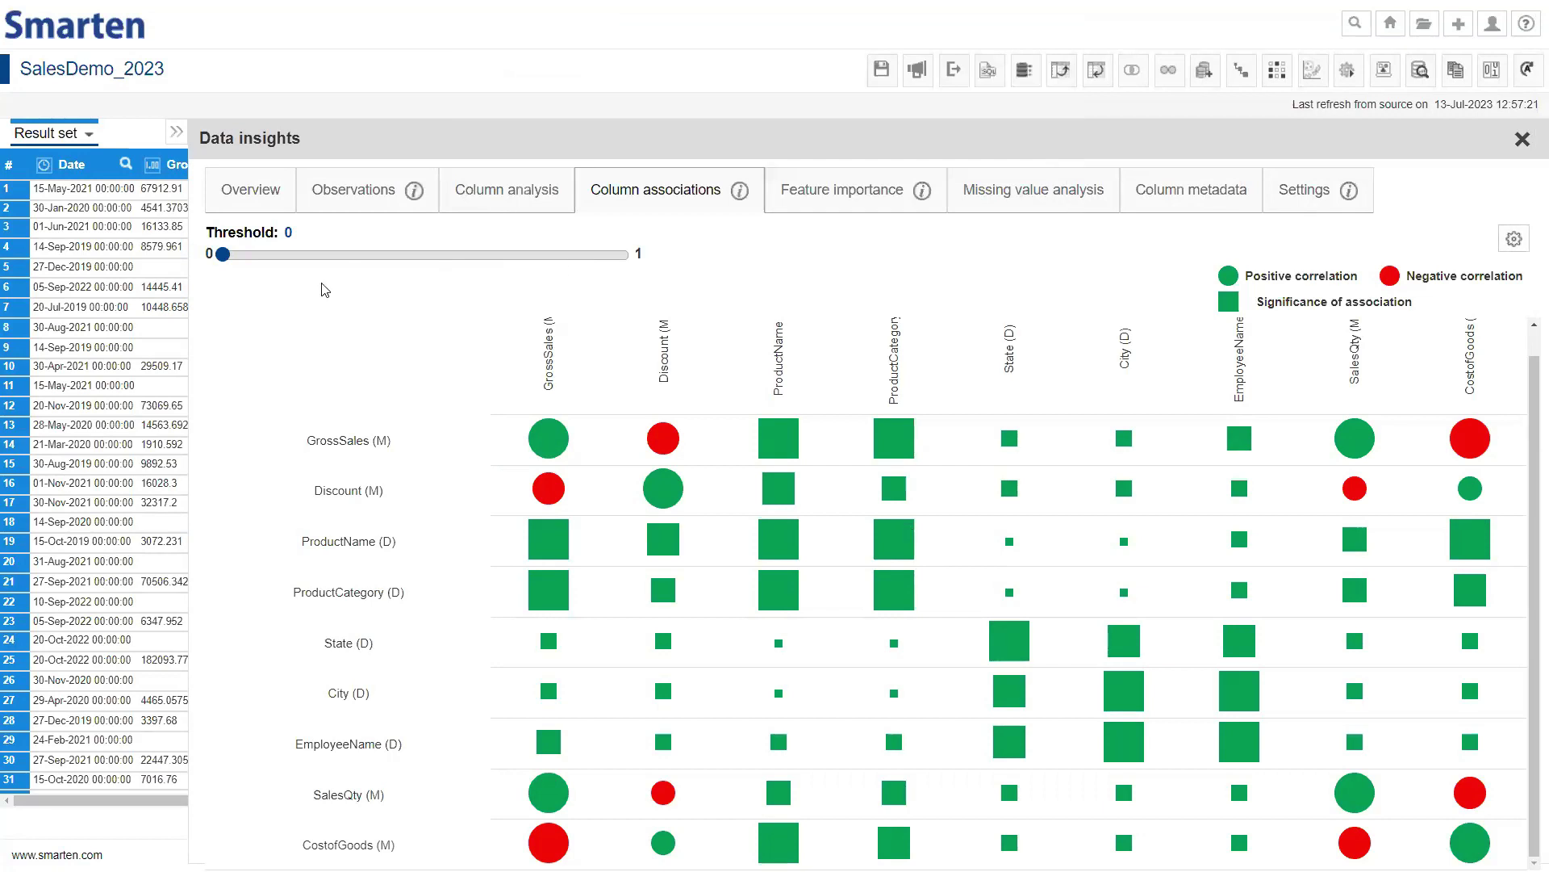
Set the association threshold to 0.5 and examine the remaining column associations in the matrix
{"action": "left_click", "coordinate": [432, 255]}
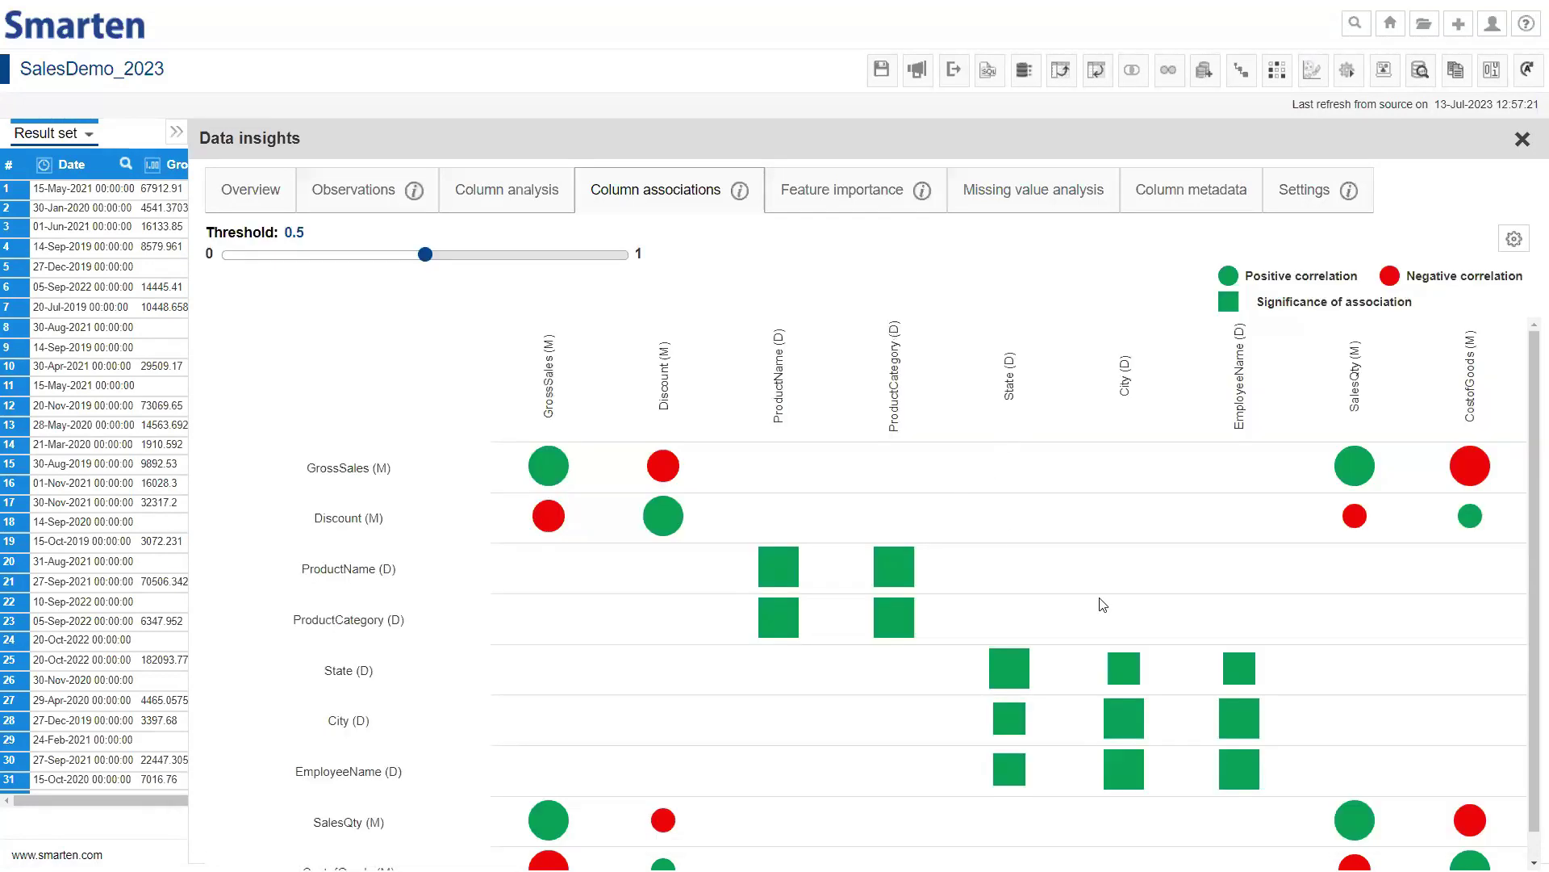
{"action": "scroll", "coordinate": [1193, 680], "scroll_direction": "down", "scroll_amount": 1}
{"action": "mouse_move", "coordinate": [1217, 689]}
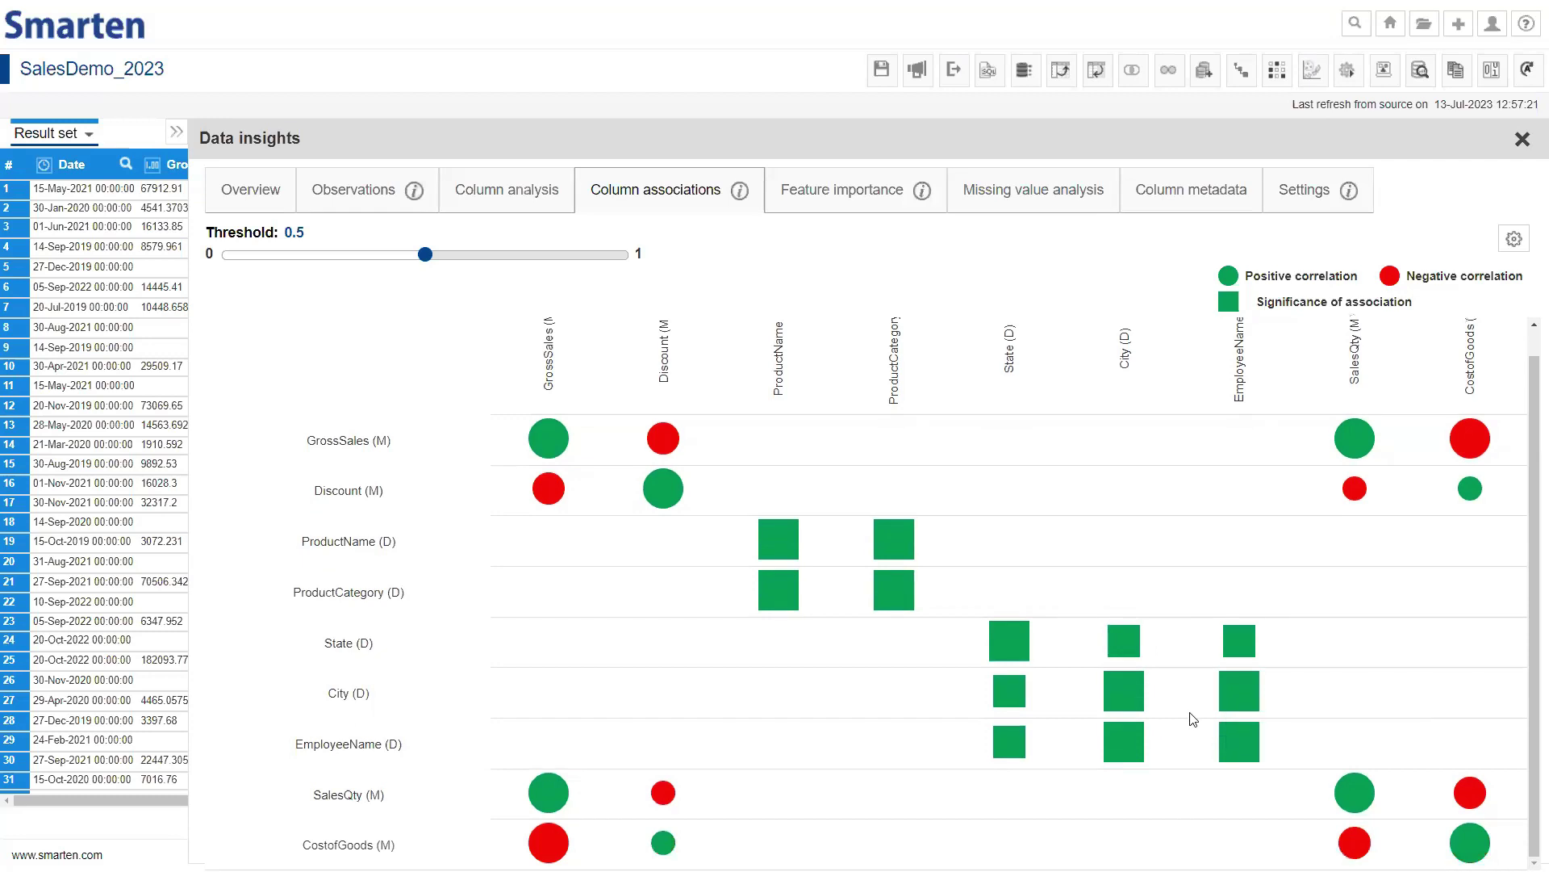
{"action": "mouse_move", "coordinate": [1191, 713]}
Open the feature importance analysis and set GrossSales as the target variable
{"action": "left_click", "coordinate": [861, 192]}
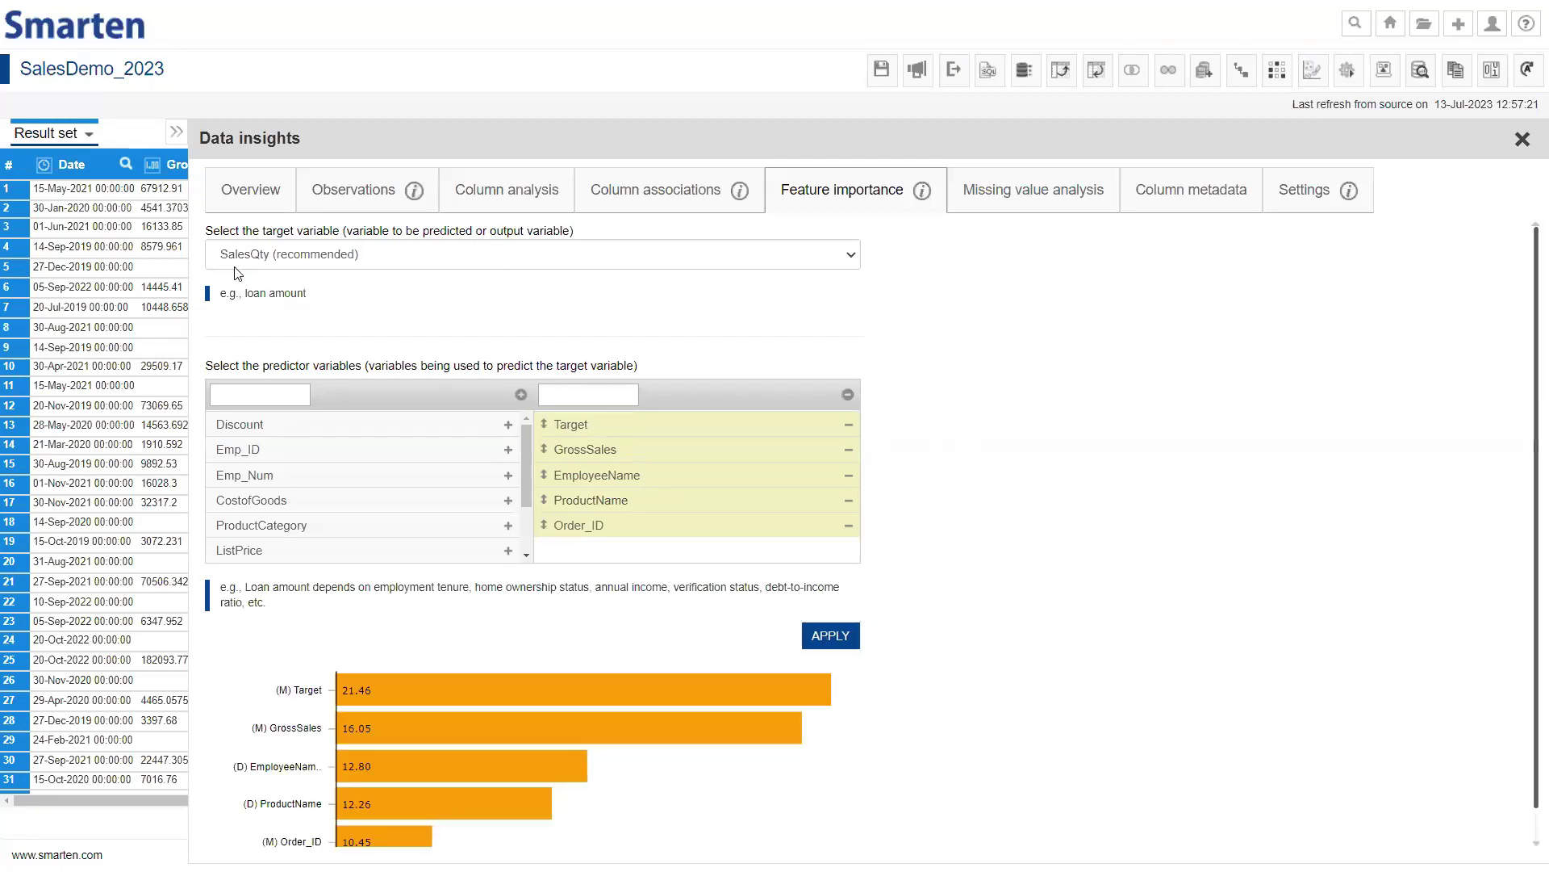
{"action": "left_click", "coordinate": [453, 258]}
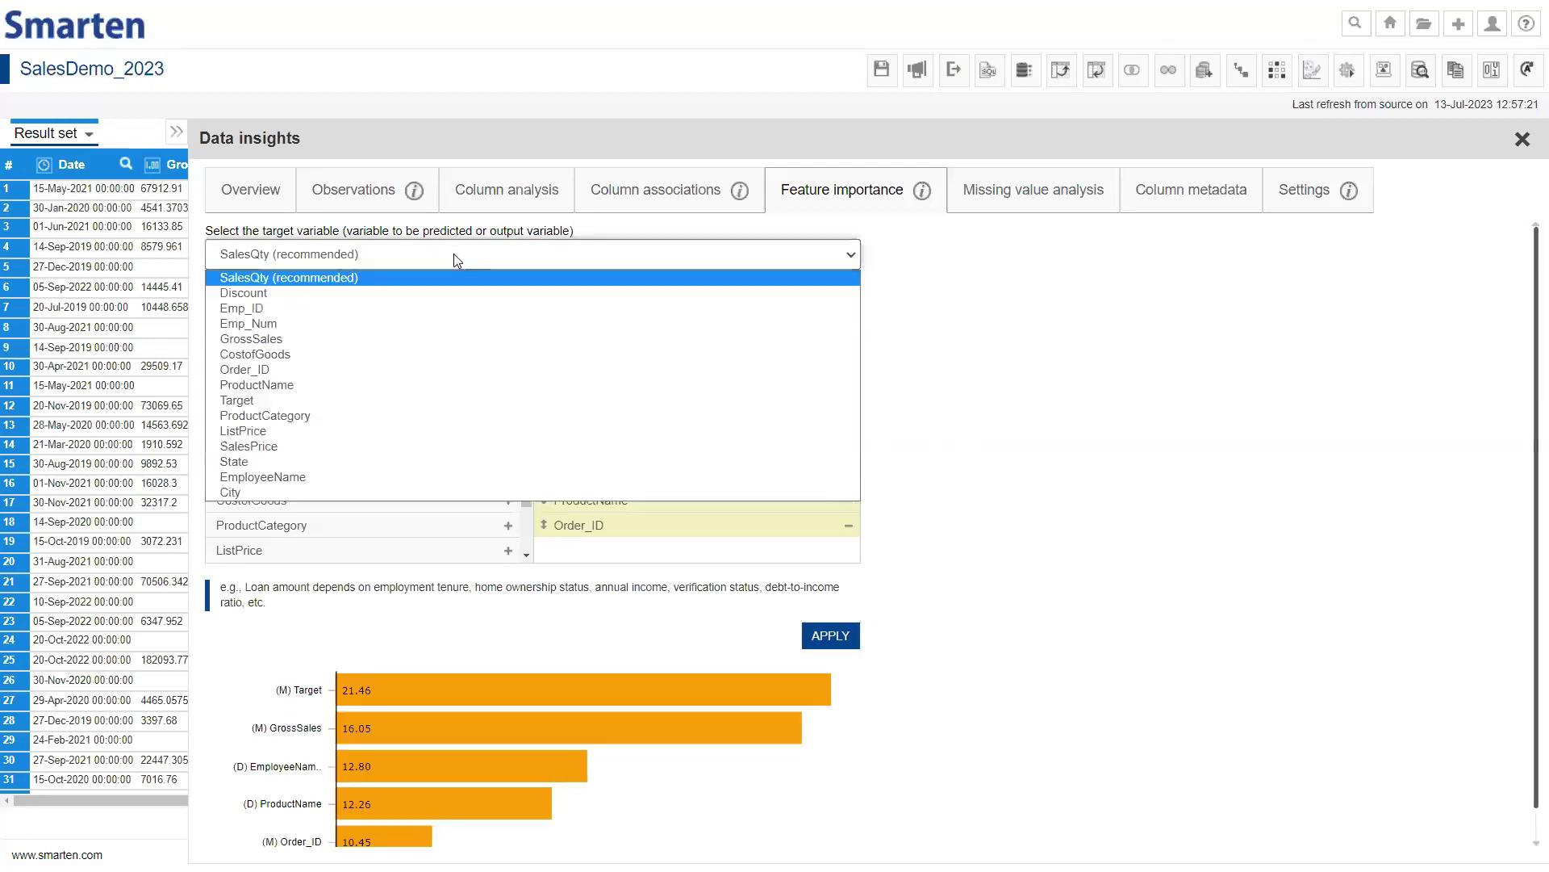
{"action": "left_click", "coordinate": [417, 340]}
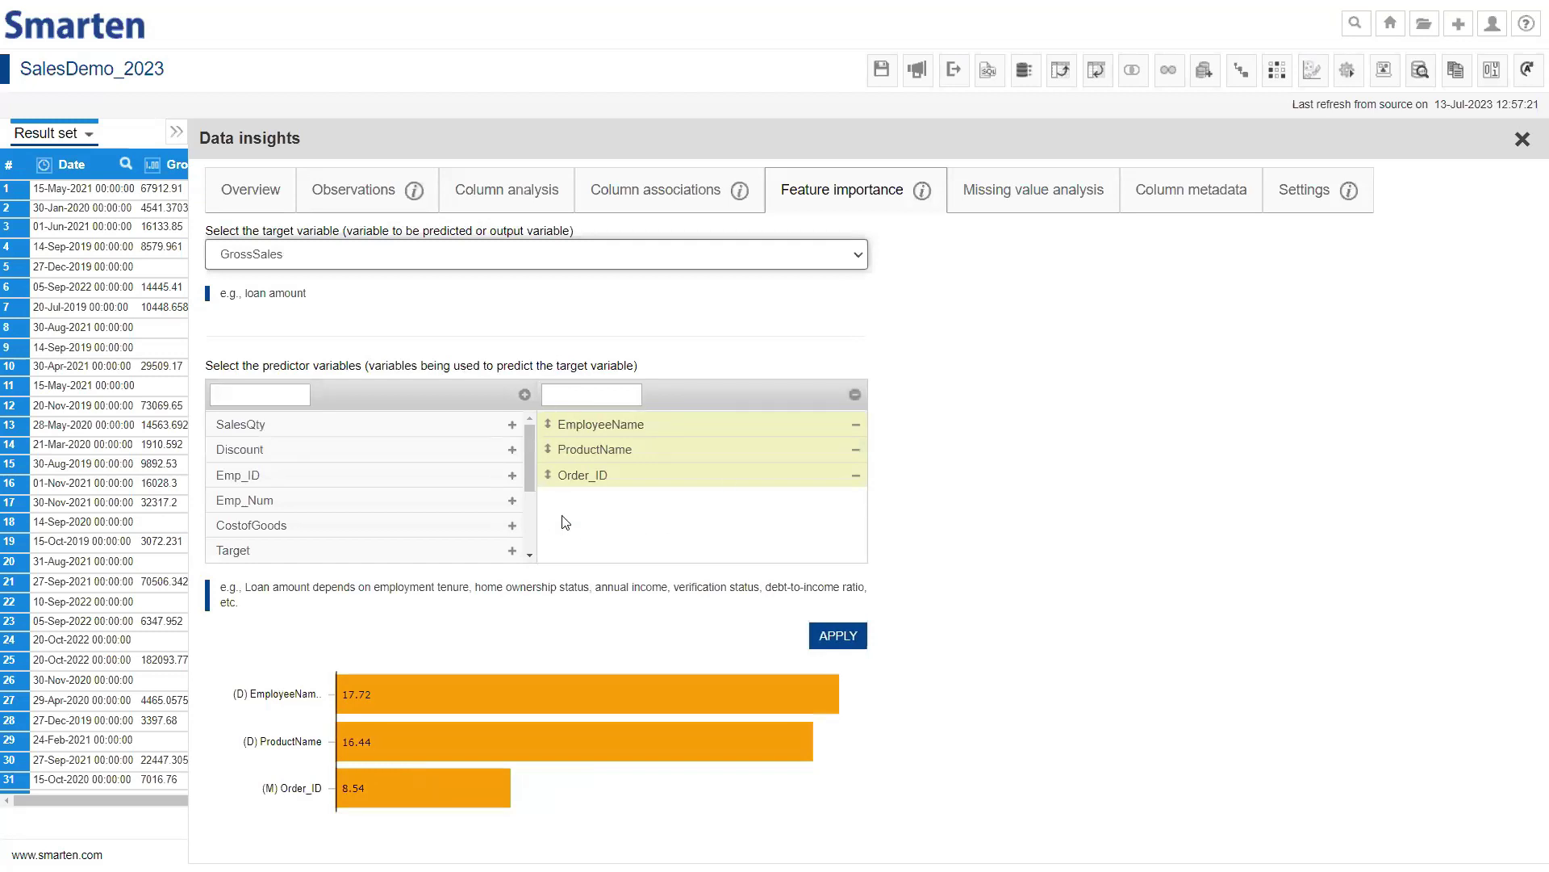
Remove Order_ID from the predictors, add Discount, ProductCategory, State and ListPrice, and apply the selection to the feature importance
{"action": "left_click_drag", "start_coordinate": [616, 479], "coordinate": [691, 480]}
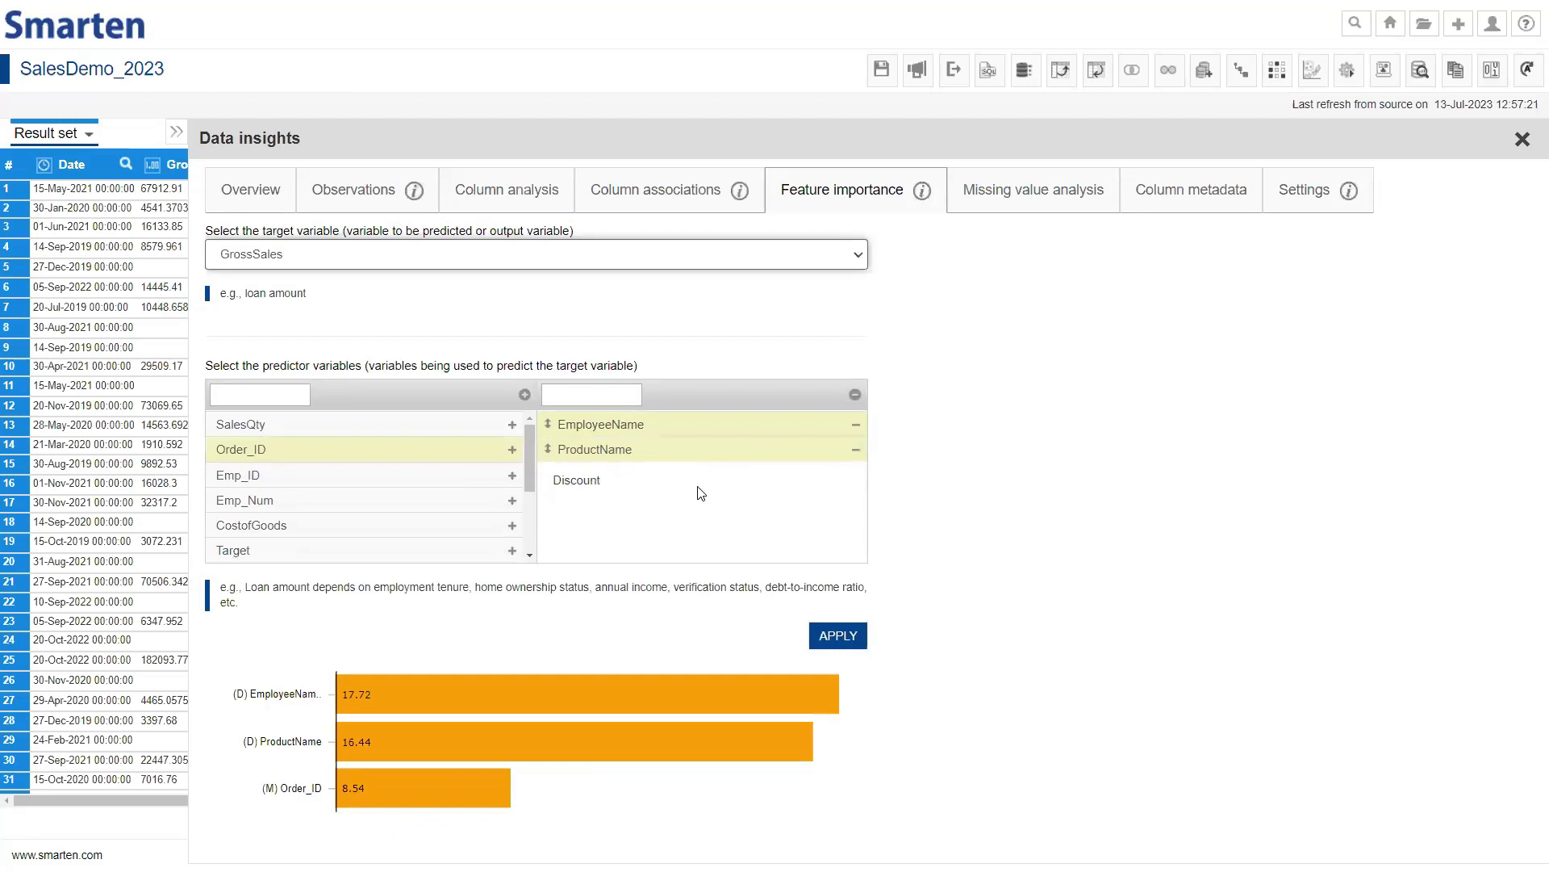
{"action": "scroll", "coordinate": [452, 516], "scroll_direction": "down", "scroll_amount": 1}
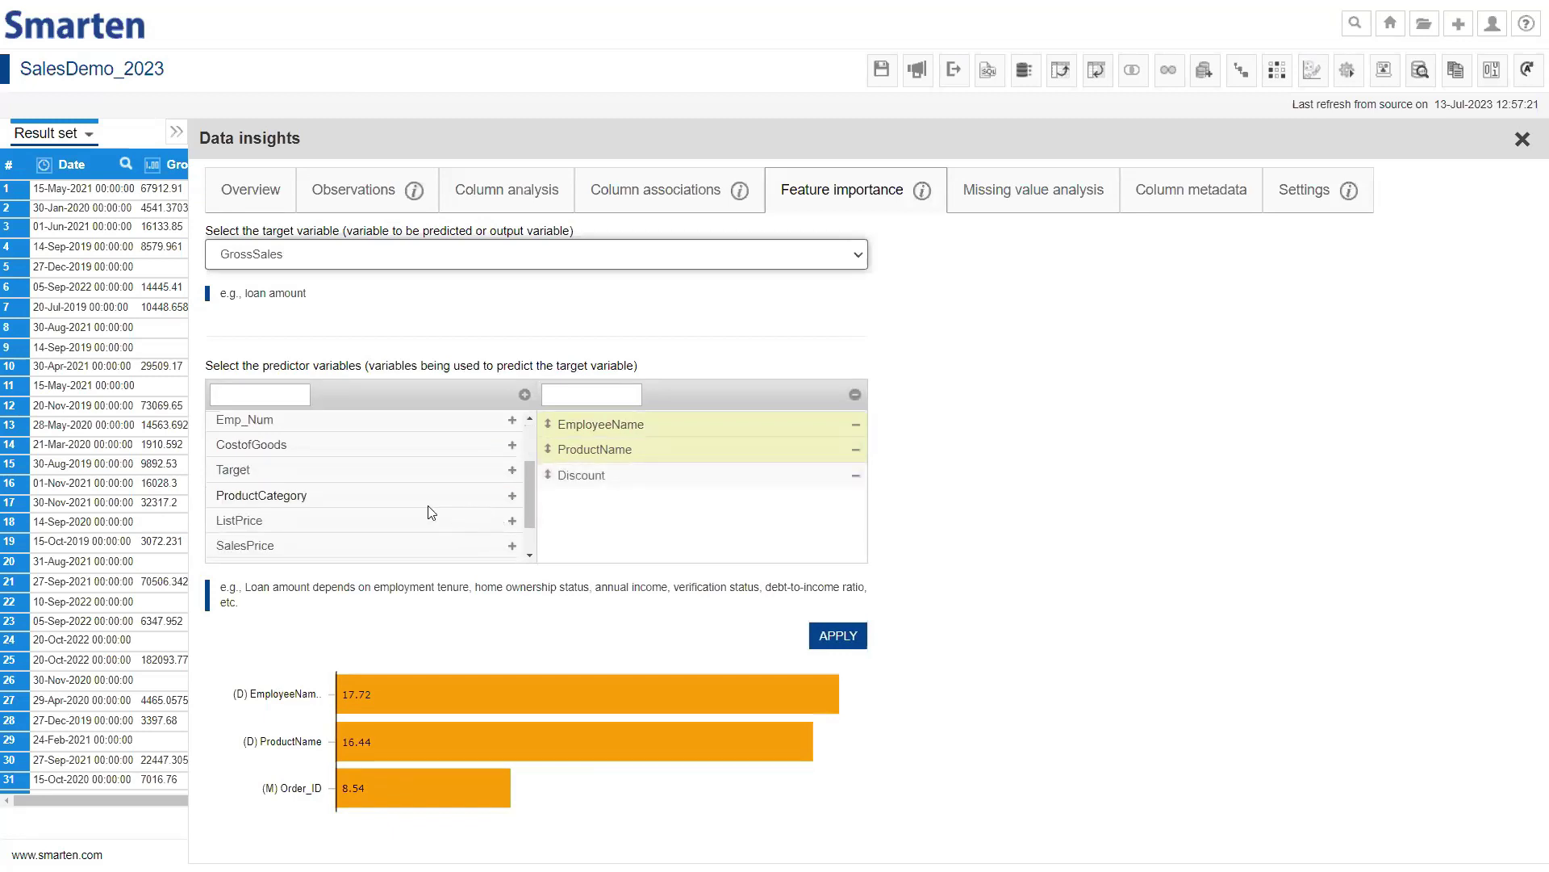
{"action": "left_click_drag", "start_coordinate": [353, 503], "coordinate": [767, 520]}
{"action": "left_click_drag", "start_coordinate": [303, 550], "coordinate": [664, 530]}
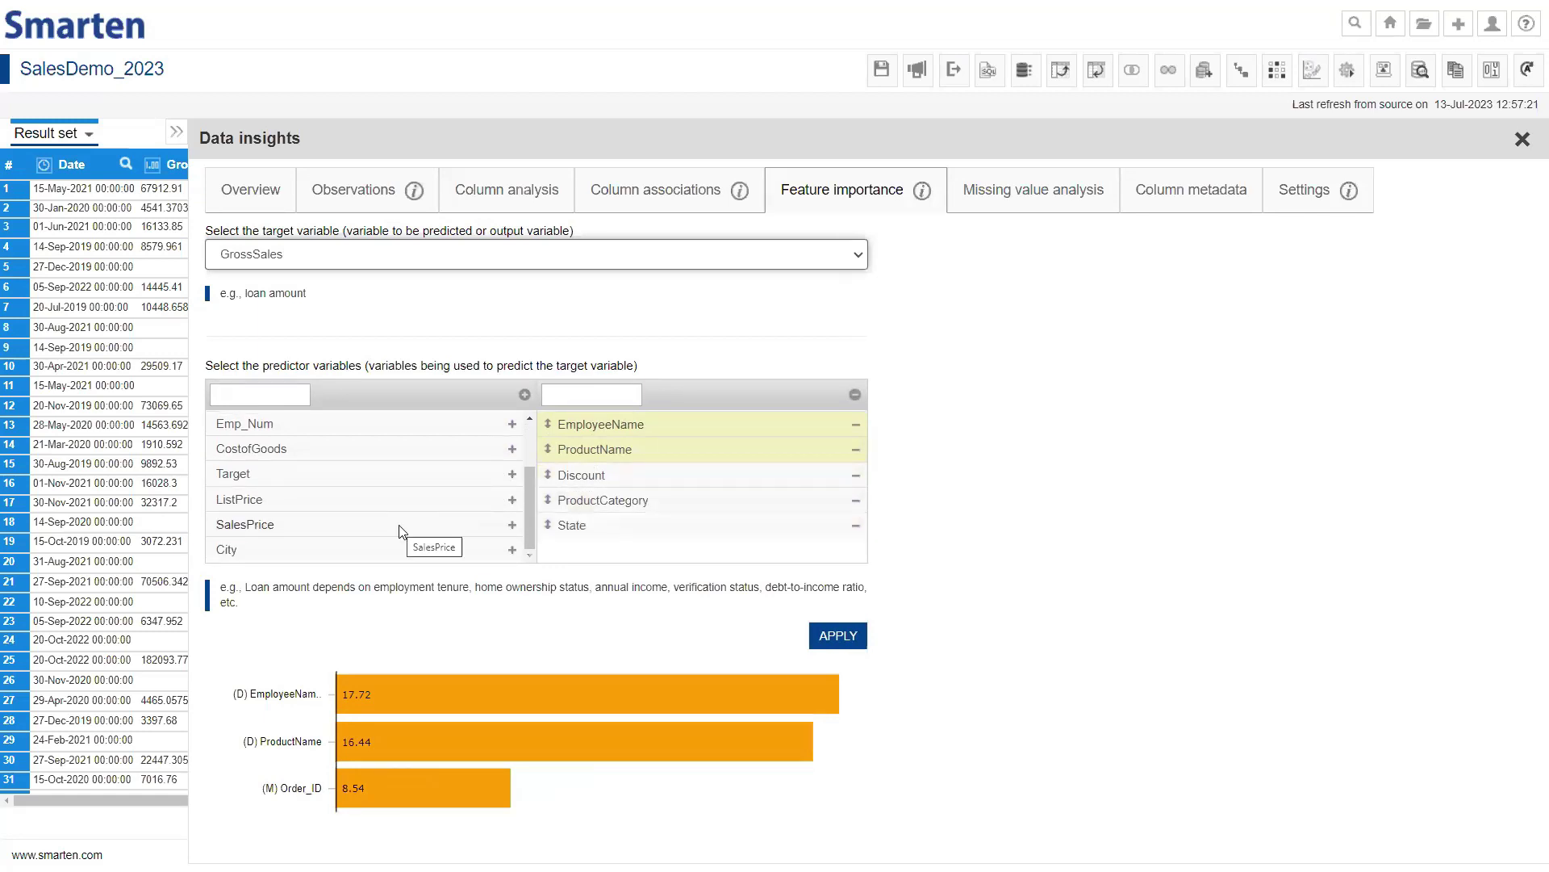
{"action": "left_click_drag", "start_coordinate": [239, 499], "coordinate": [730, 549]}
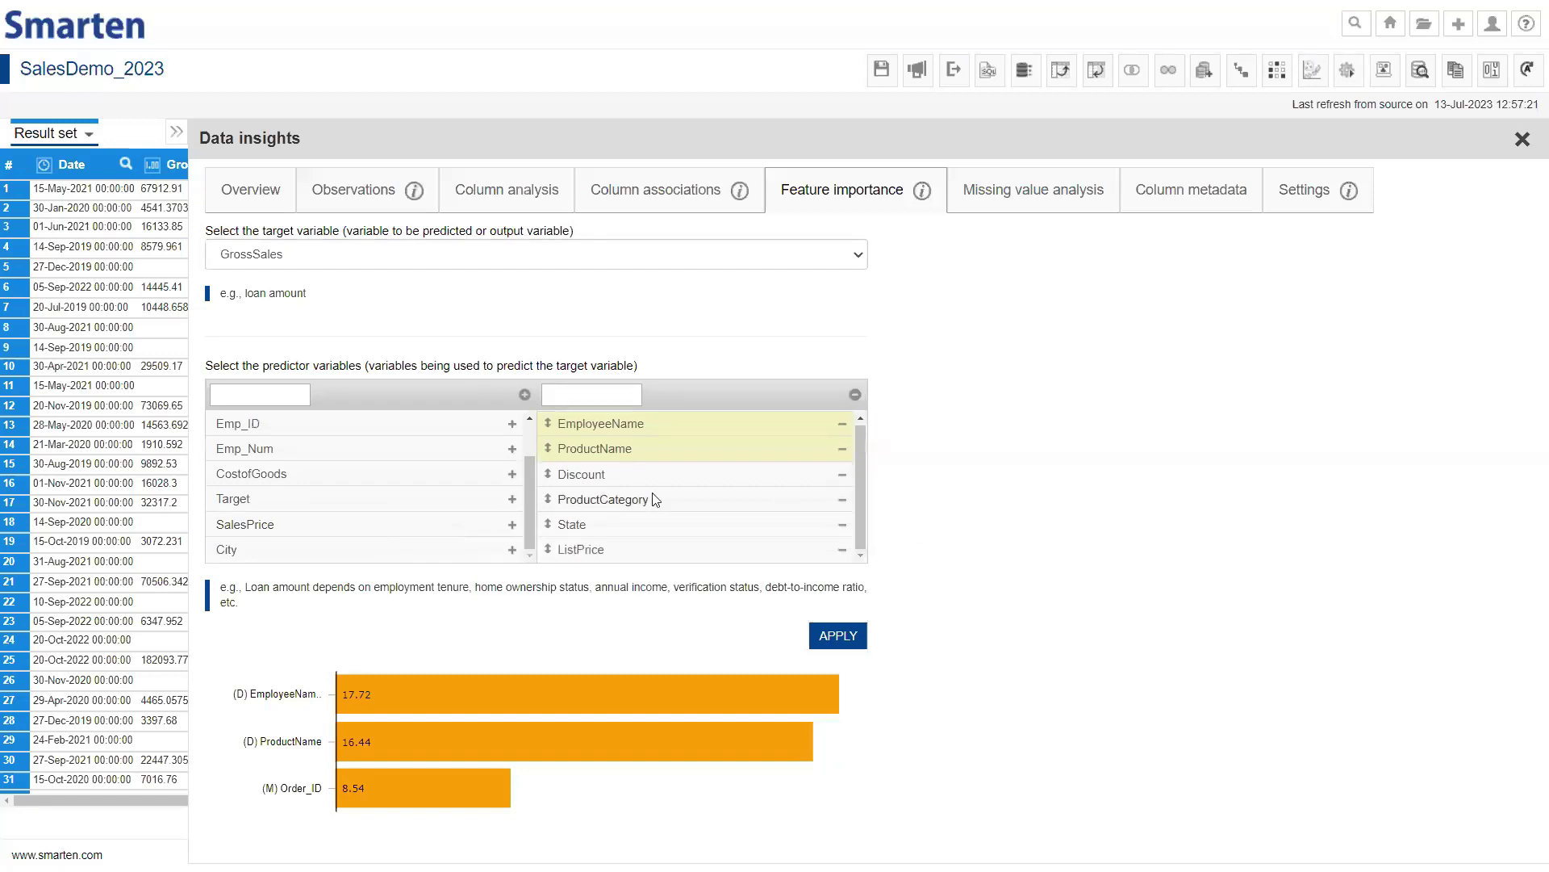
{"action": "left_click", "coordinate": [819, 638]}
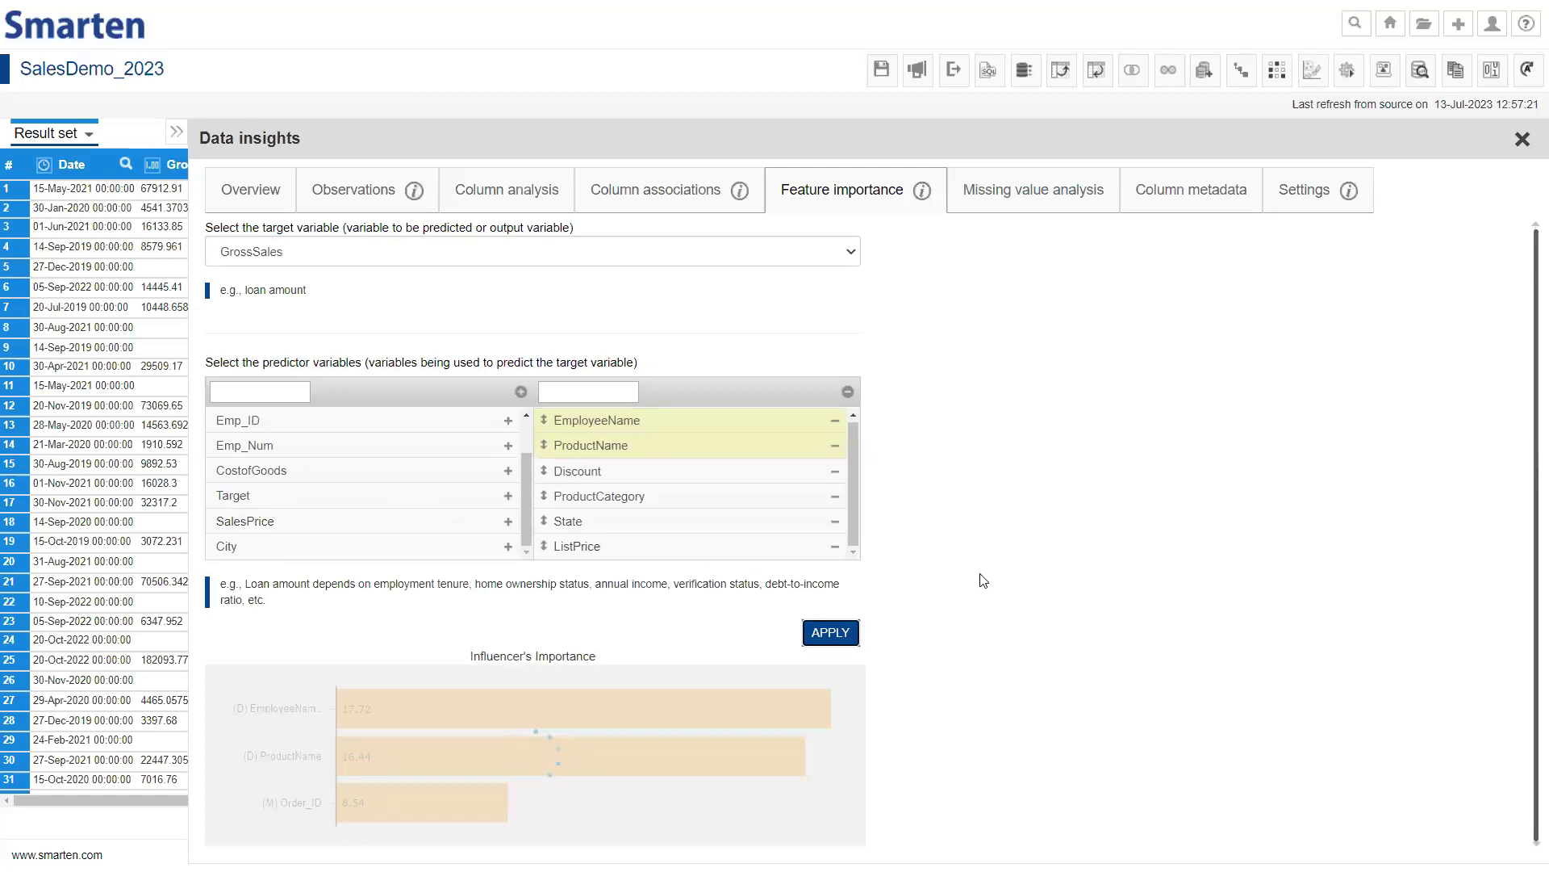
Examine the Influencer's Importance chart for GrossSales, inspecting the bars of the individual predictors
{"action": "scroll", "coordinate": [986, 664], "scroll_direction": "down", "scroll_amount": 1}
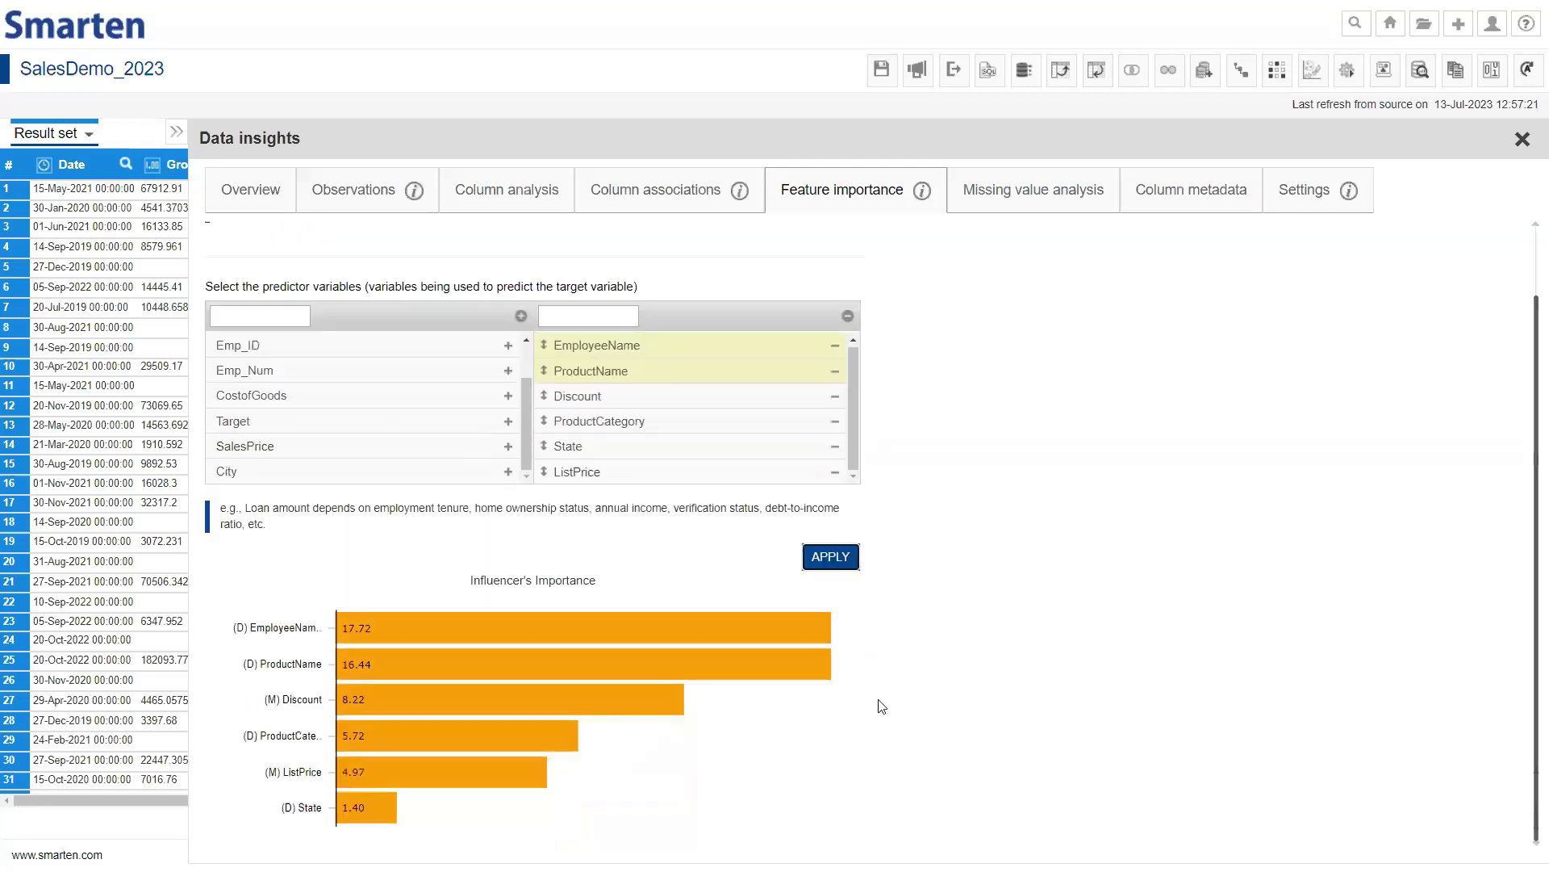
{"action": "mouse_move", "coordinate": [423, 626]}
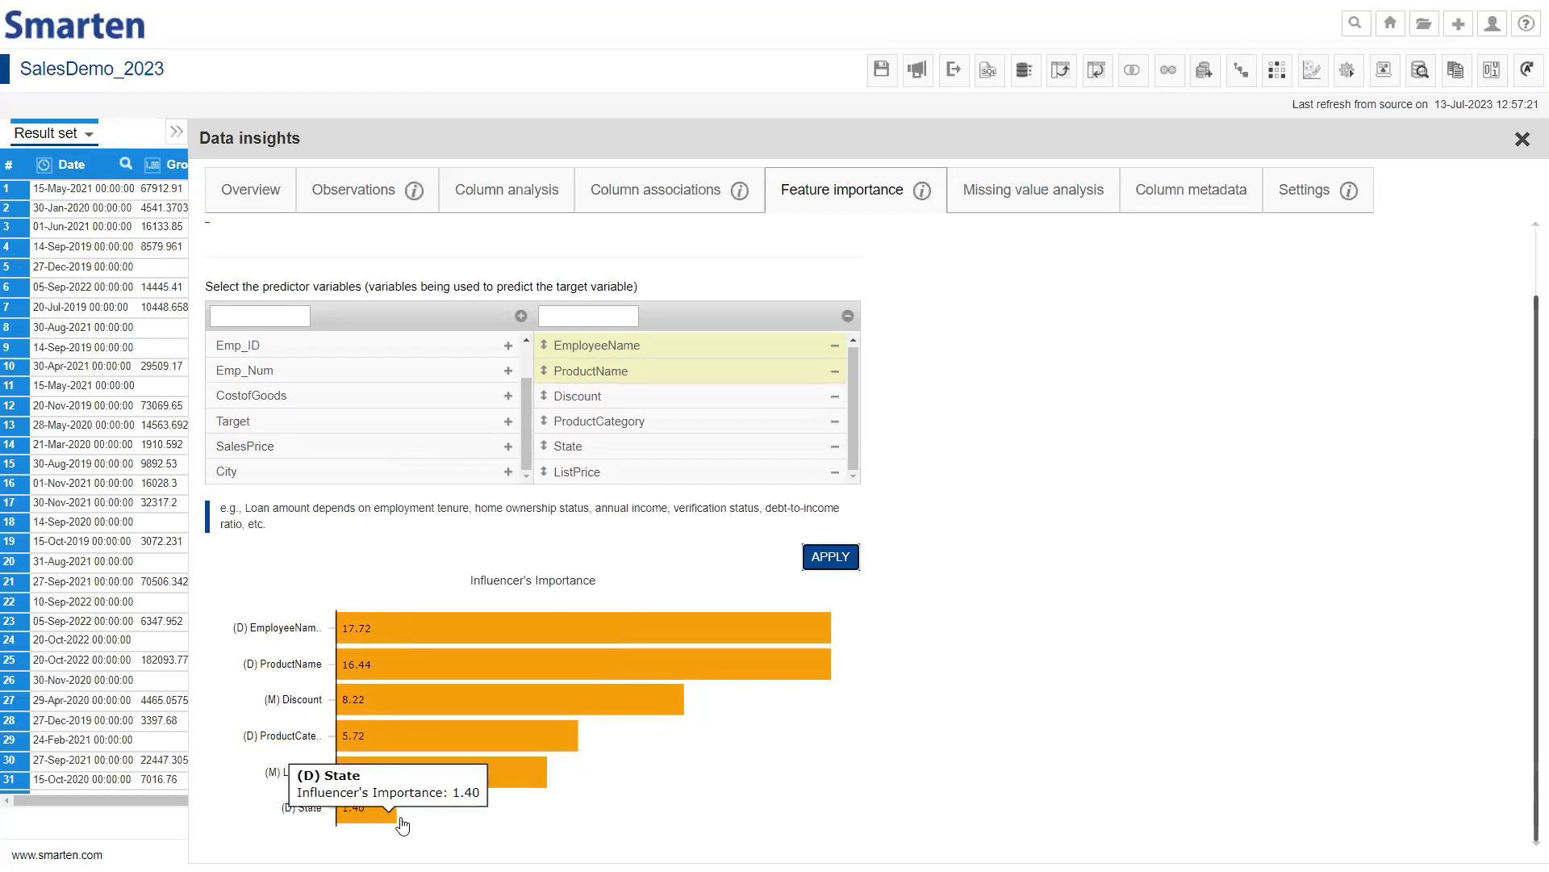
{"action": "mouse_move", "coordinate": [618, 705]}
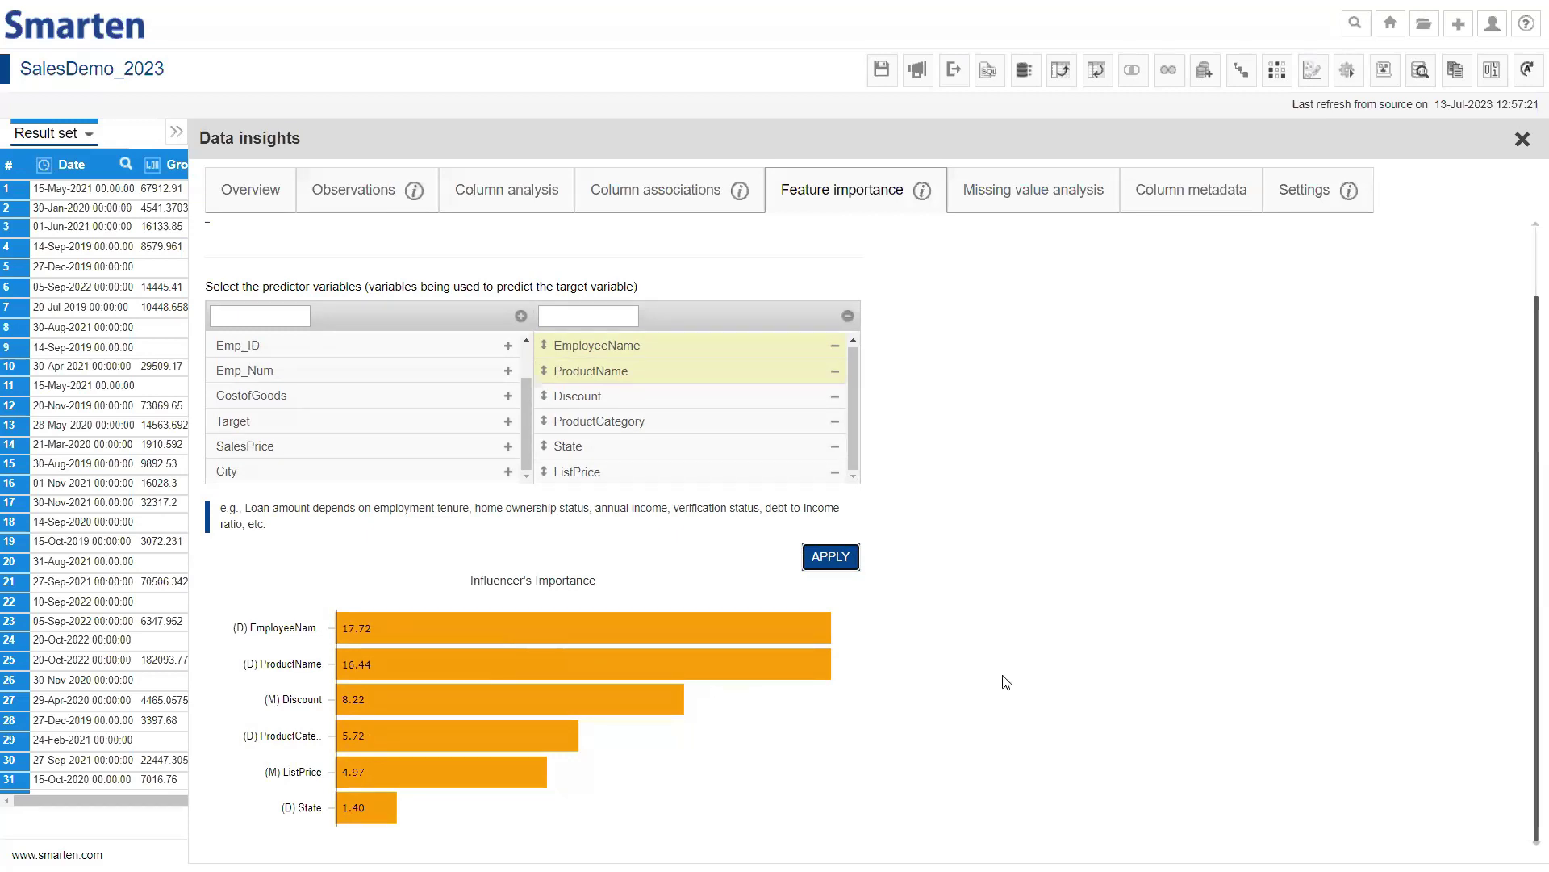
{"action": "scroll", "coordinate": [1006, 682], "scroll_direction": "up", "scroll_amount": 1}
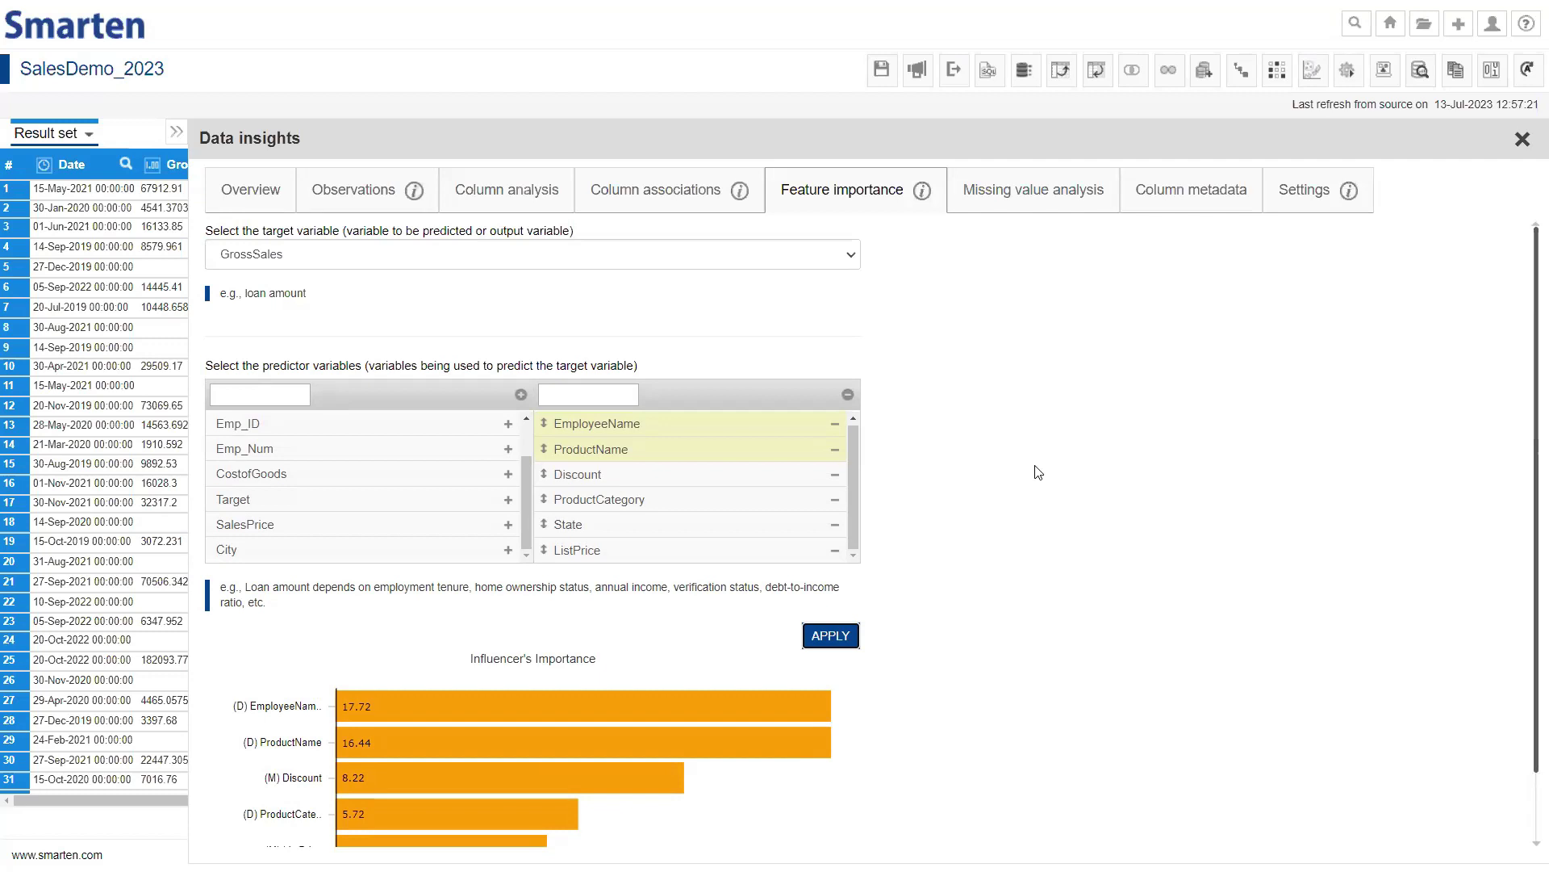
Open the missing value analysis and inspect the missing and non-missing bars of columns such as Emp_Num, ProductCategory and Order_ID
{"action": "left_click", "coordinate": [1020, 208]}
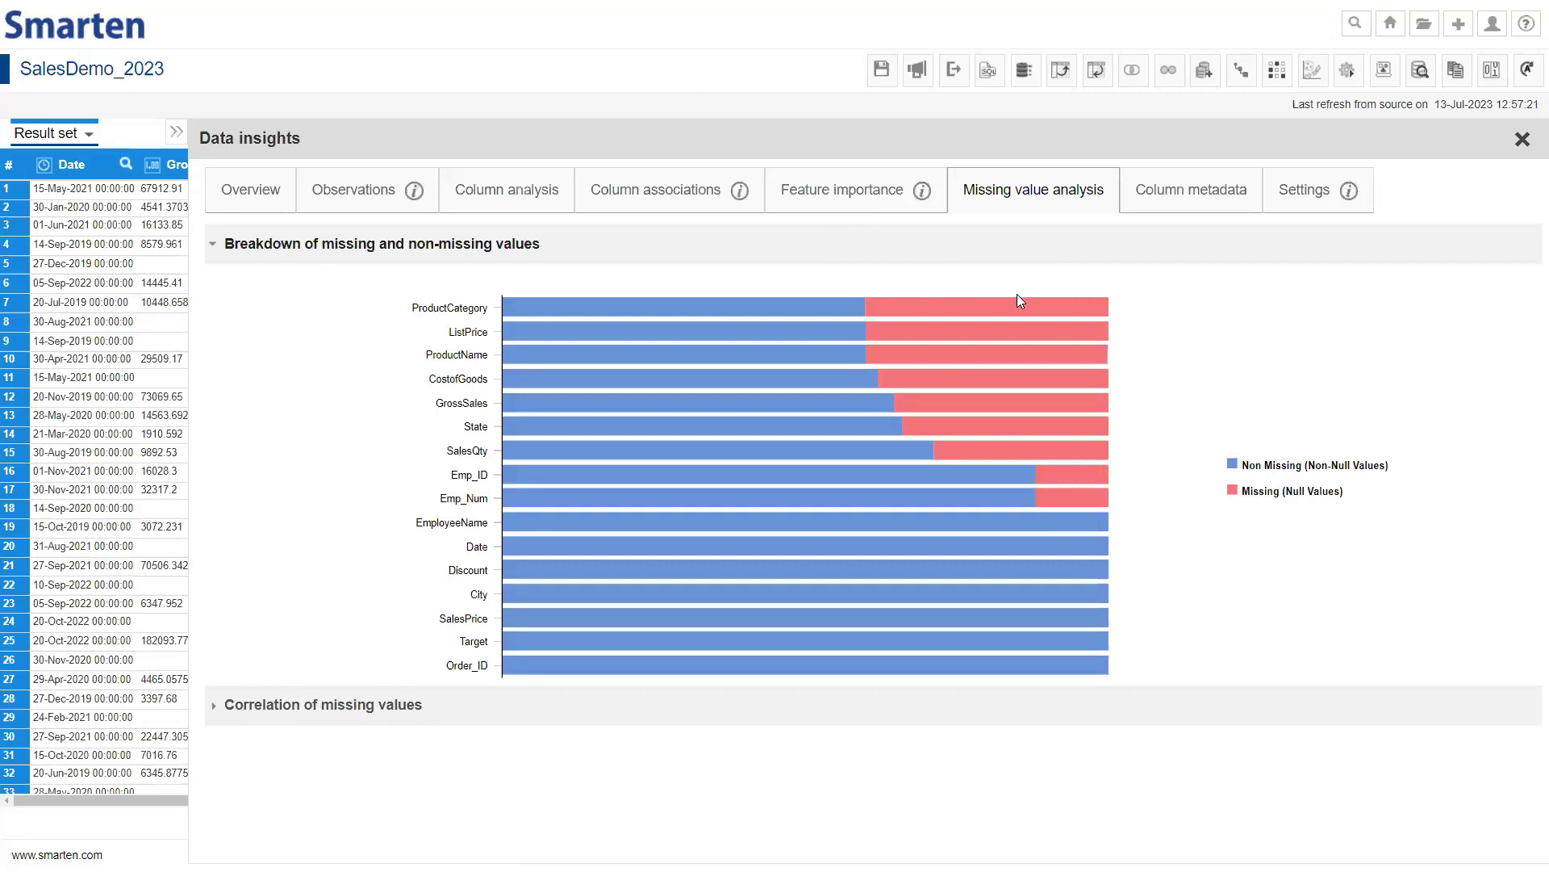
{"action": "mouse_move", "coordinate": [1019, 385]}
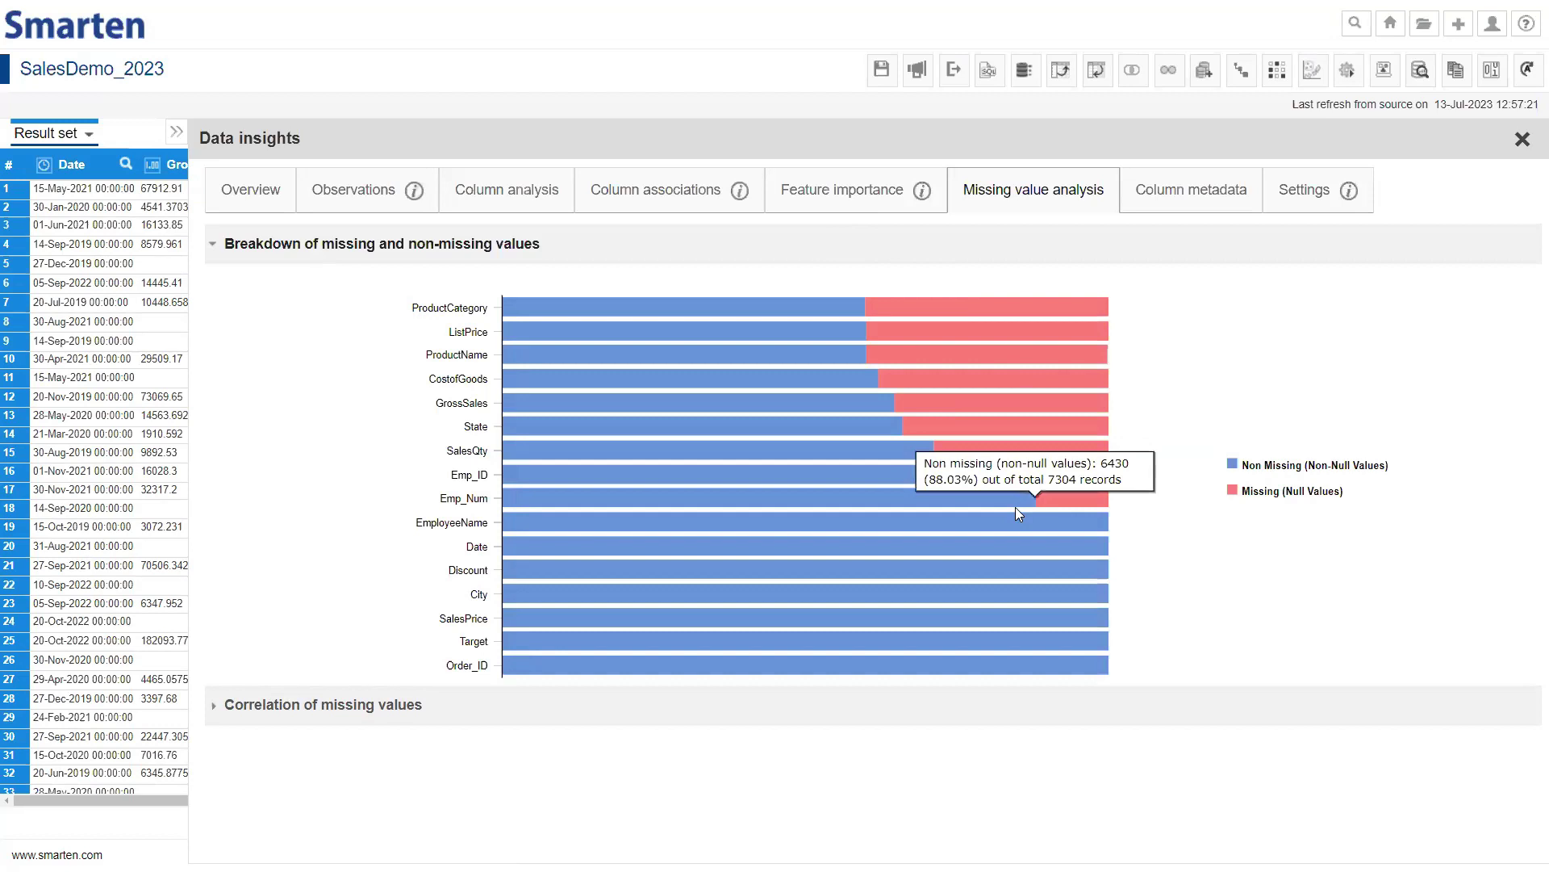
{"action": "mouse_move", "coordinate": [1095, 313]}
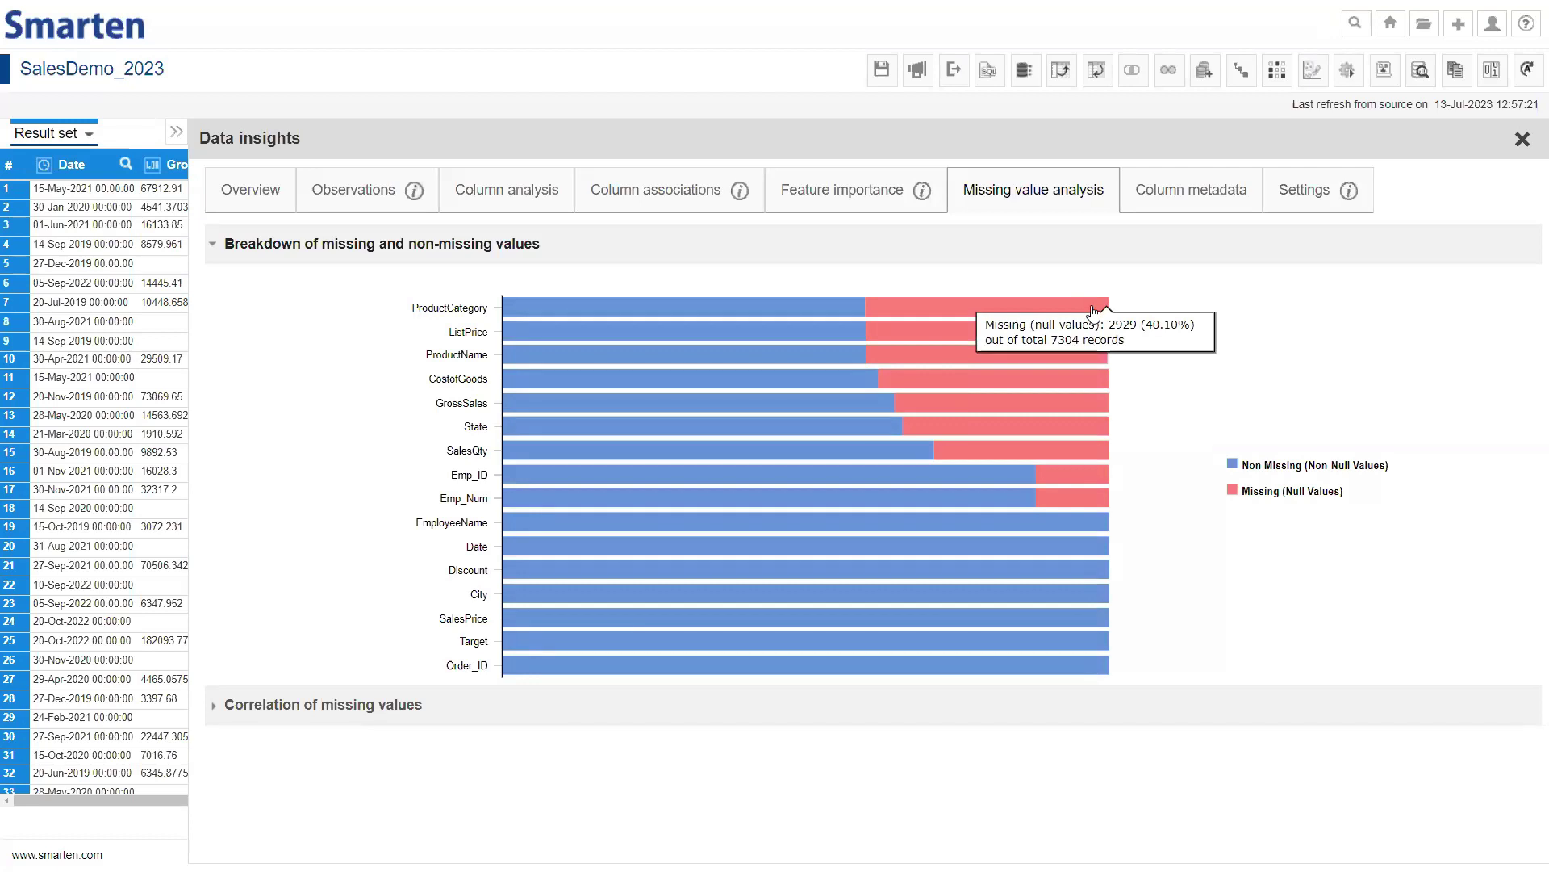
{"action": "mouse_move", "coordinate": [1101, 675]}
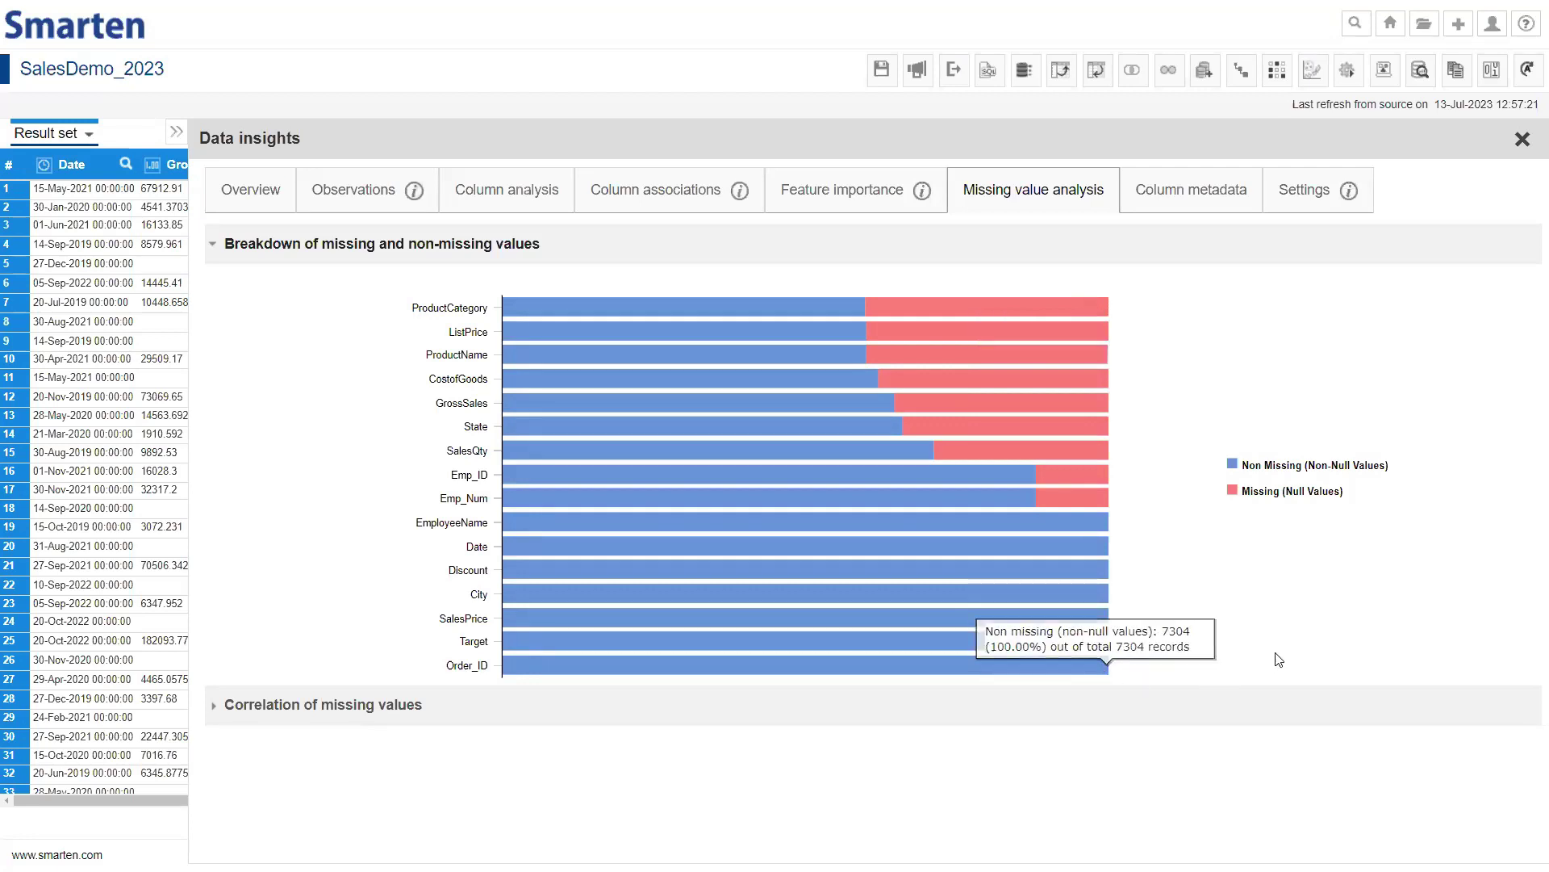
Show the correlation of missing values and examine the matrix cells and the interpretation text
{"action": "left_click", "coordinate": [1010, 723]}
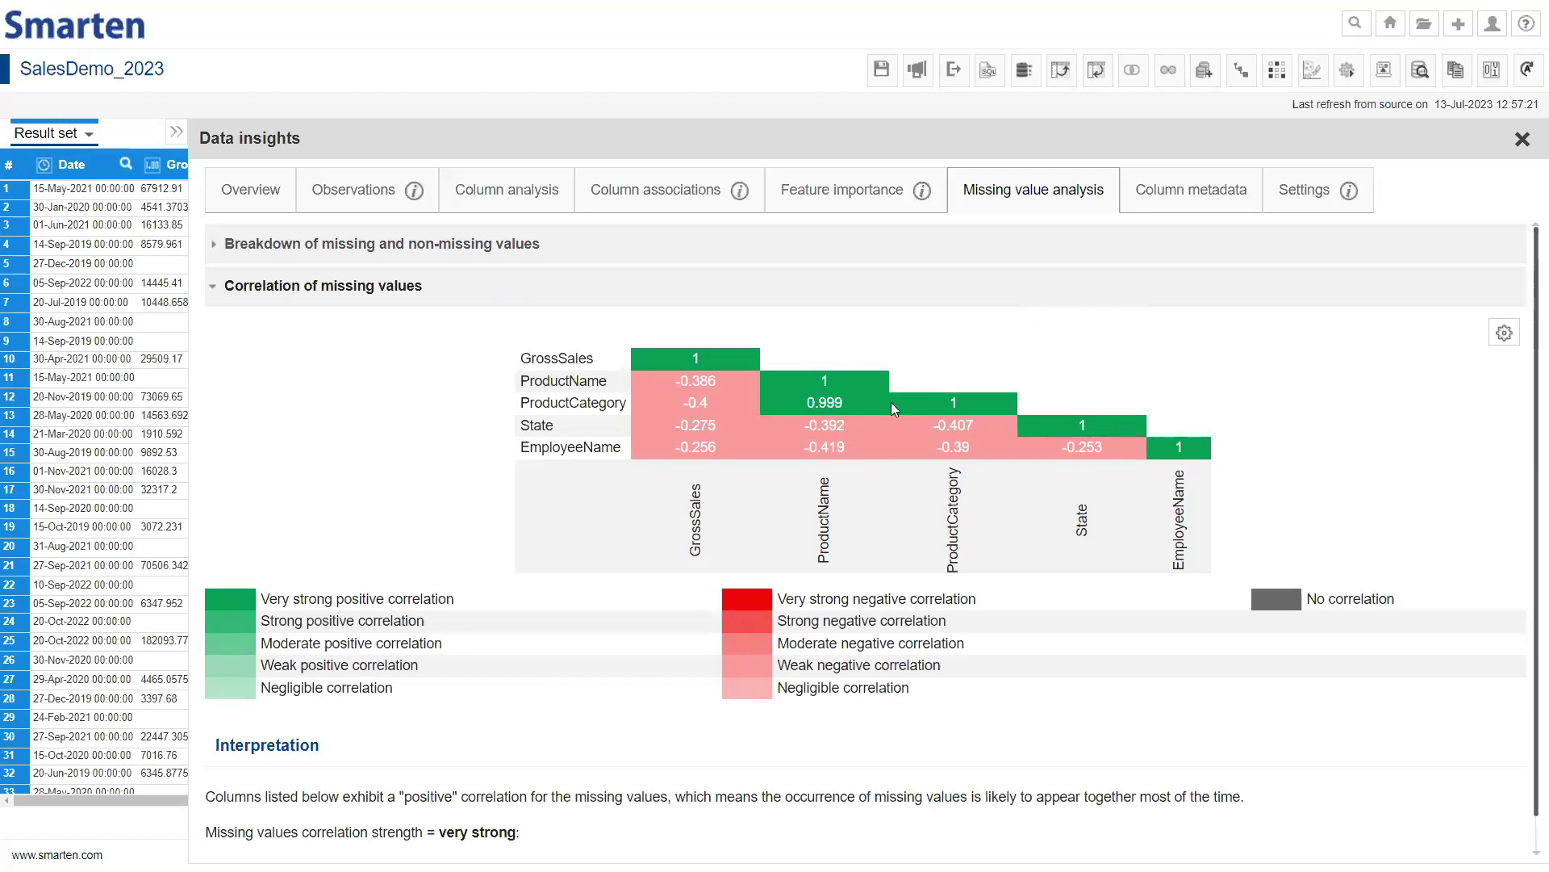
{"action": "mouse_move", "coordinate": [861, 408]}
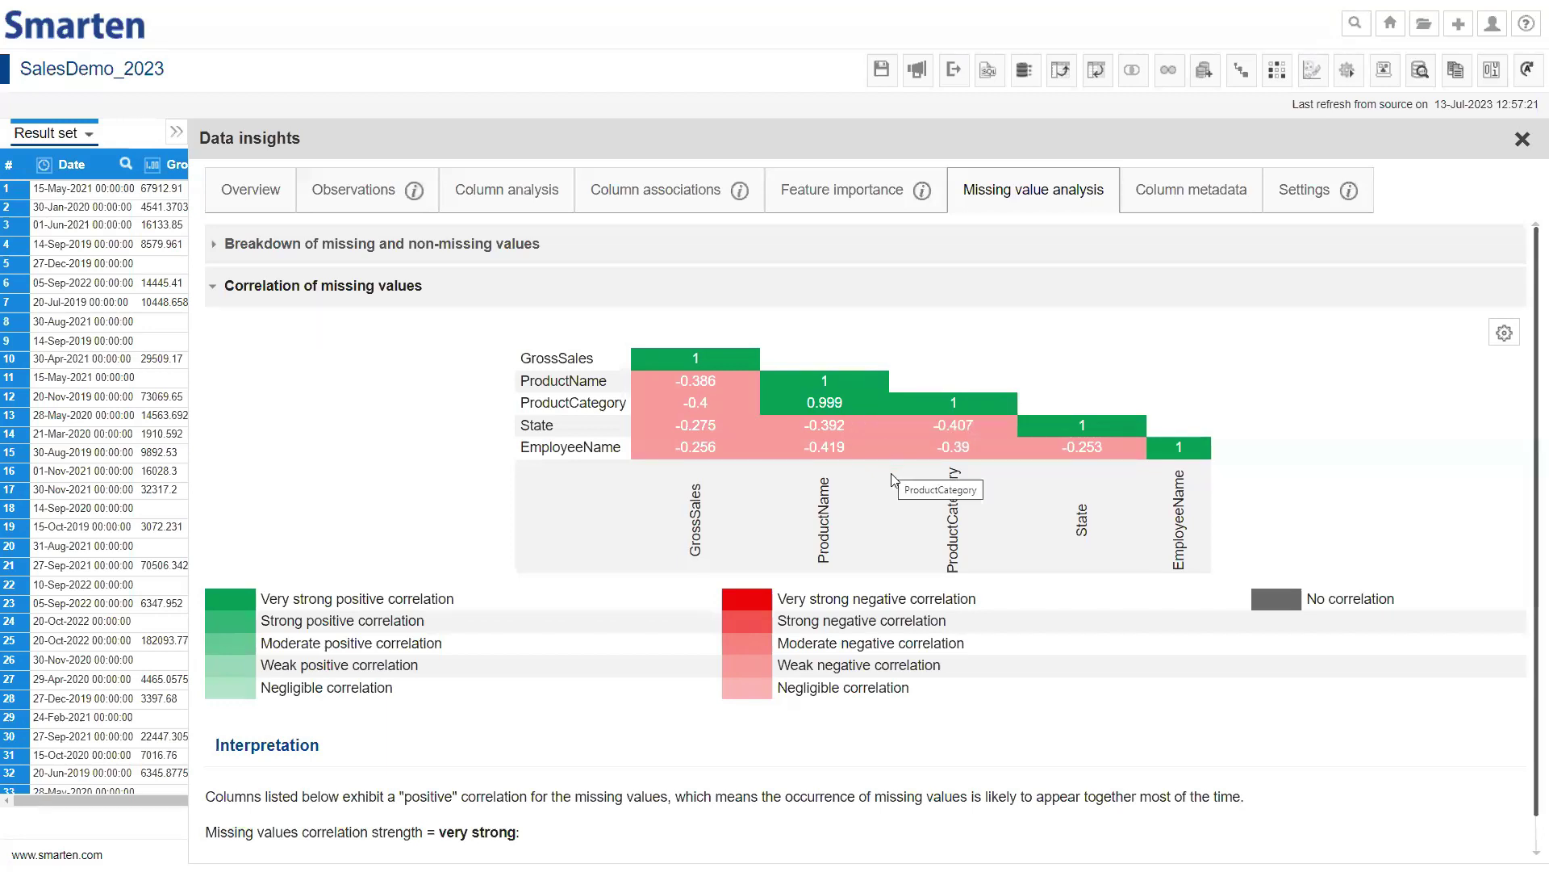
{"action": "mouse_move", "coordinate": [863, 455]}
{"action": "mouse_move", "coordinate": [1048, 453]}
{"action": "scroll", "coordinate": [1291, 470], "scroll_direction": "down", "scroll_amount": 1}
{"action": "scroll", "coordinate": [1291, 471], "scroll_direction": "up", "scroll_amount": 1}
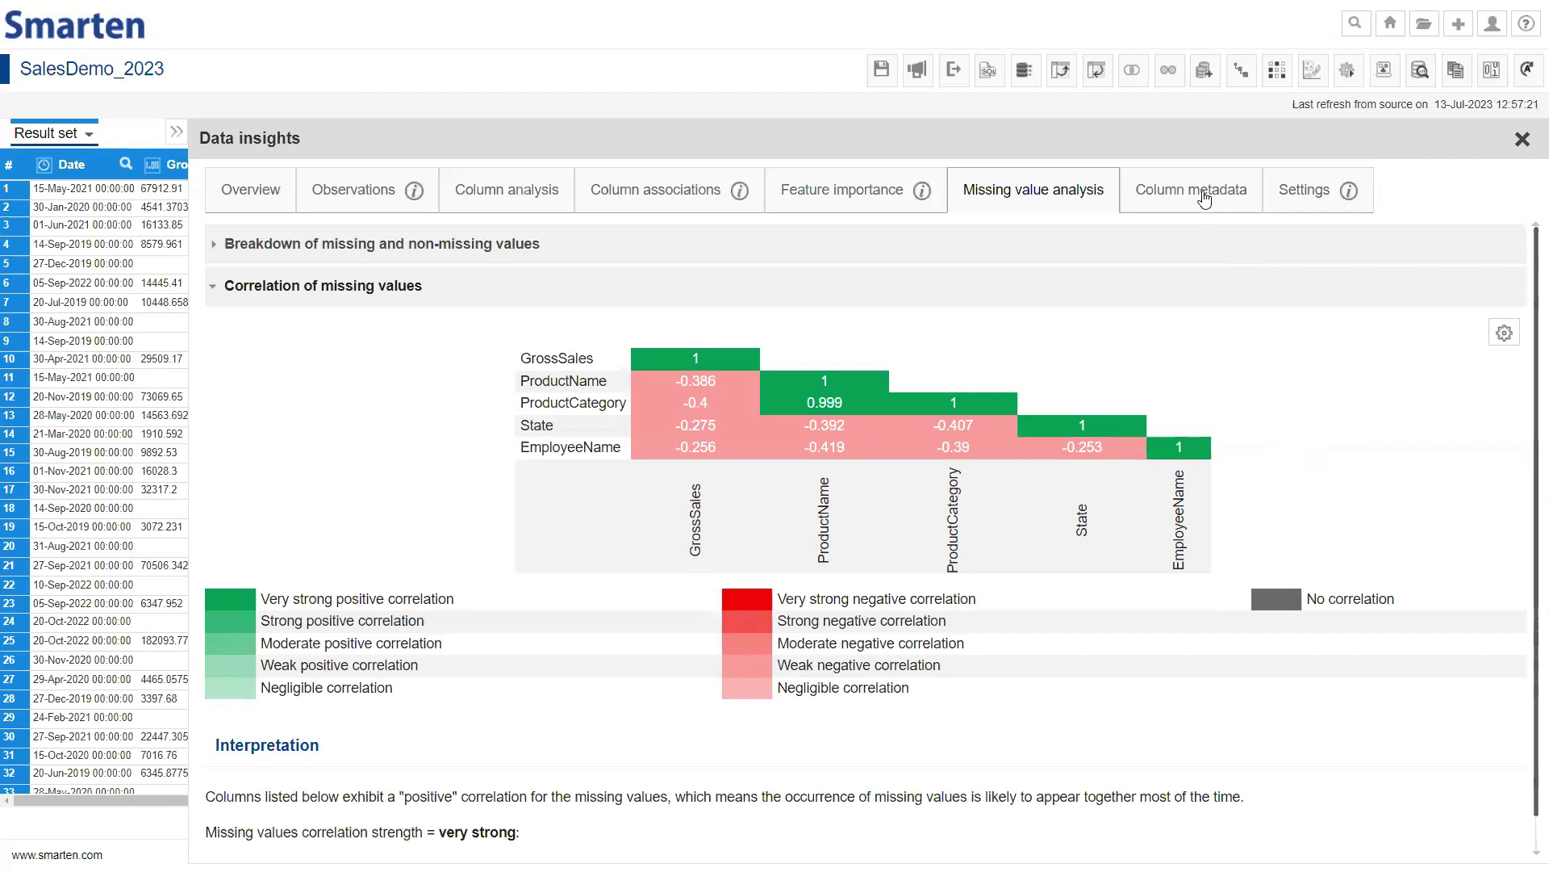
Review the general information in the column metadata, and examine the datatype, column type and sample value of each column
{"action": "left_click", "coordinate": [1200, 194]}
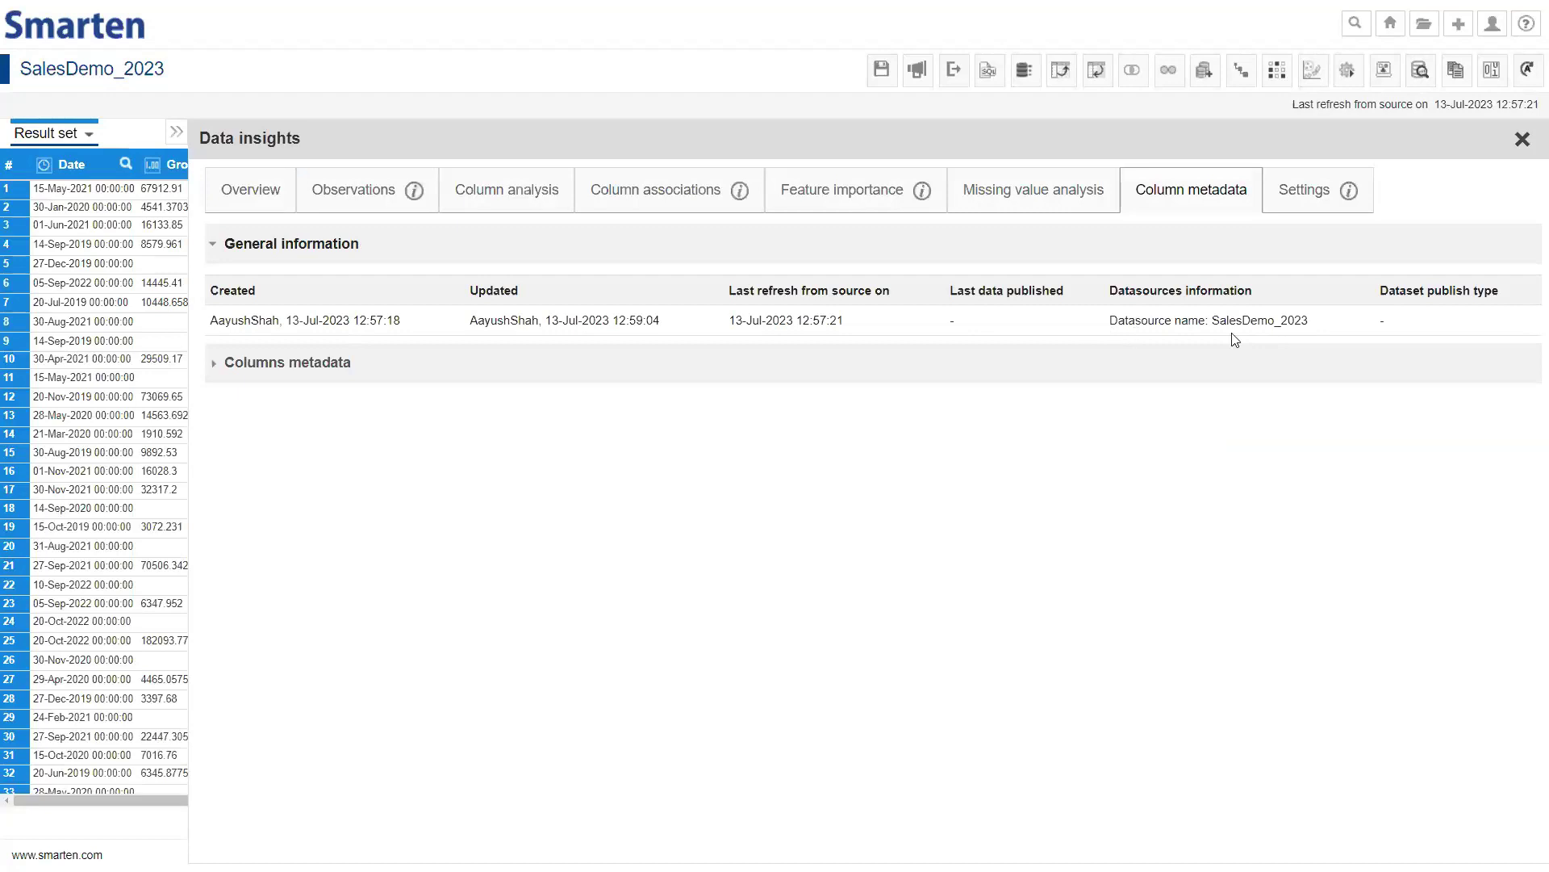
{"action": "left_click", "coordinate": [532, 371]}
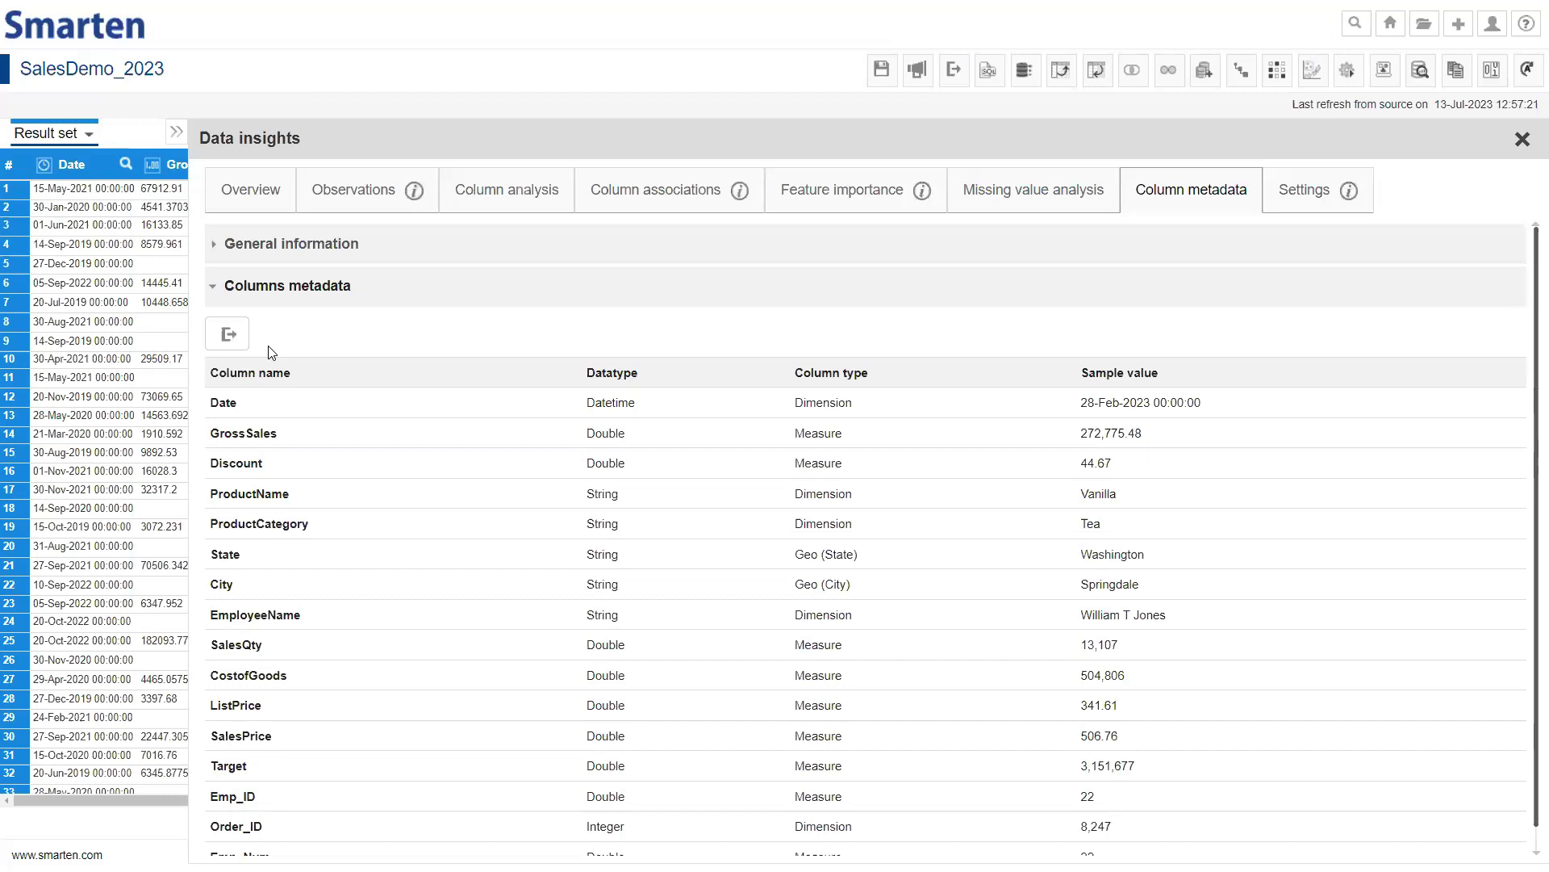
In the data insights settings, exclude the GrossSales and ProductName columns from processing
{"action": "left_click", "coordinate": [1281, 211]}
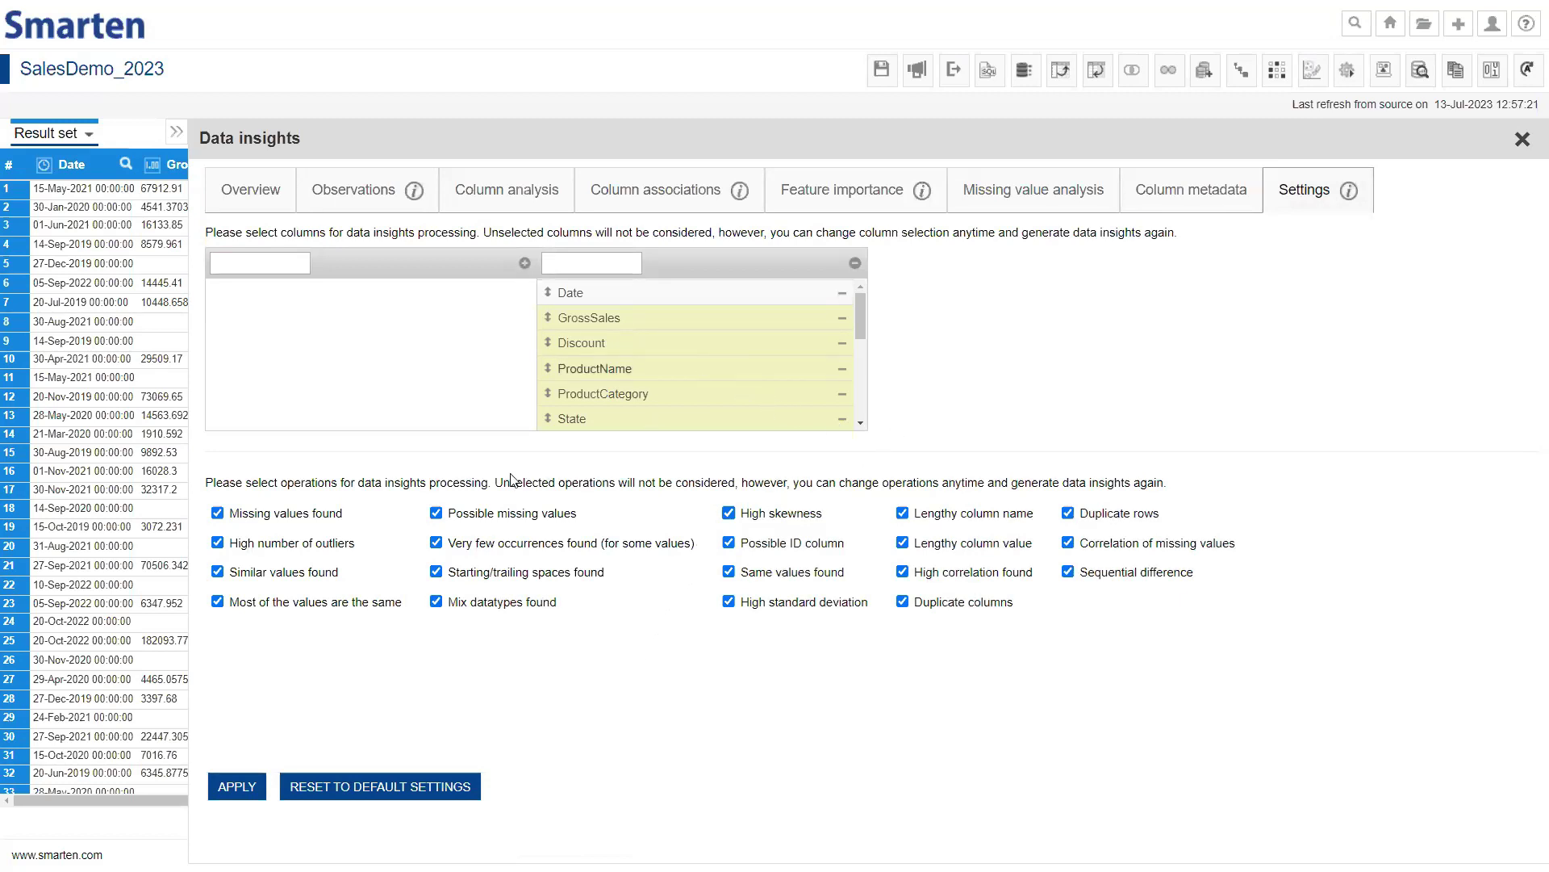
{"action": "left_click_drag", "start_coordinate": [607, 321], "coordinate": [440, 326]}
{"action": "left_click_drag", "start_coordinate": [534, 340], "coordinate": [484, 375]}
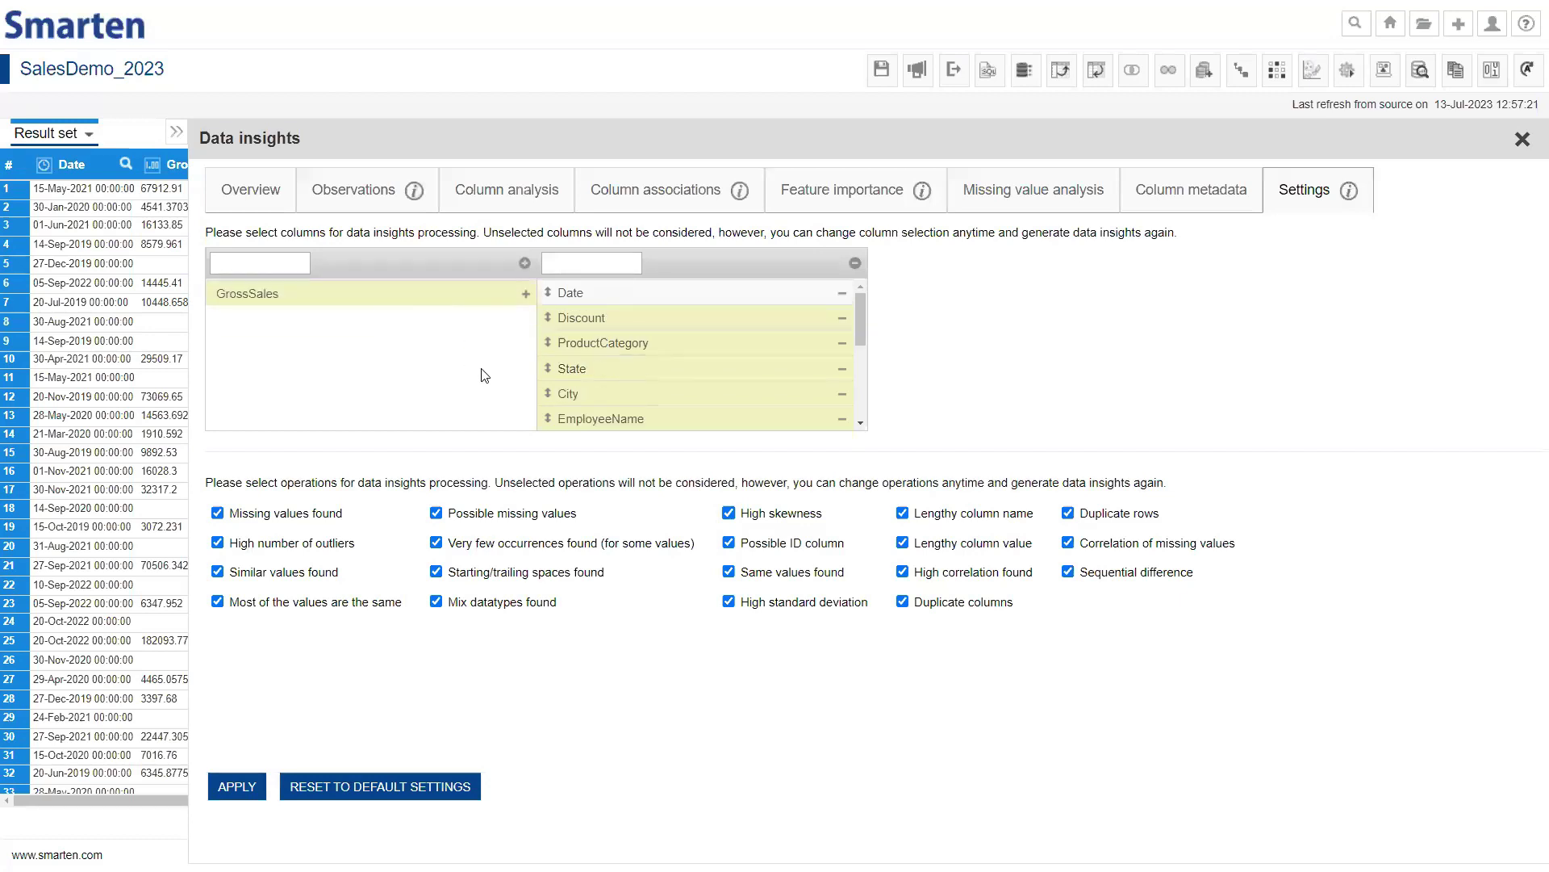
Deselect the Possible missing values, Very few occurrences found and Starting/trailing spaces found operations, and review the remaining selected columns
{"action": "left_click", "coordinate": [495, 513]}
{"action": "left_click", "coordinate": [492, 542]}
{"action": "left_click", "coordinate": [494, 572]}
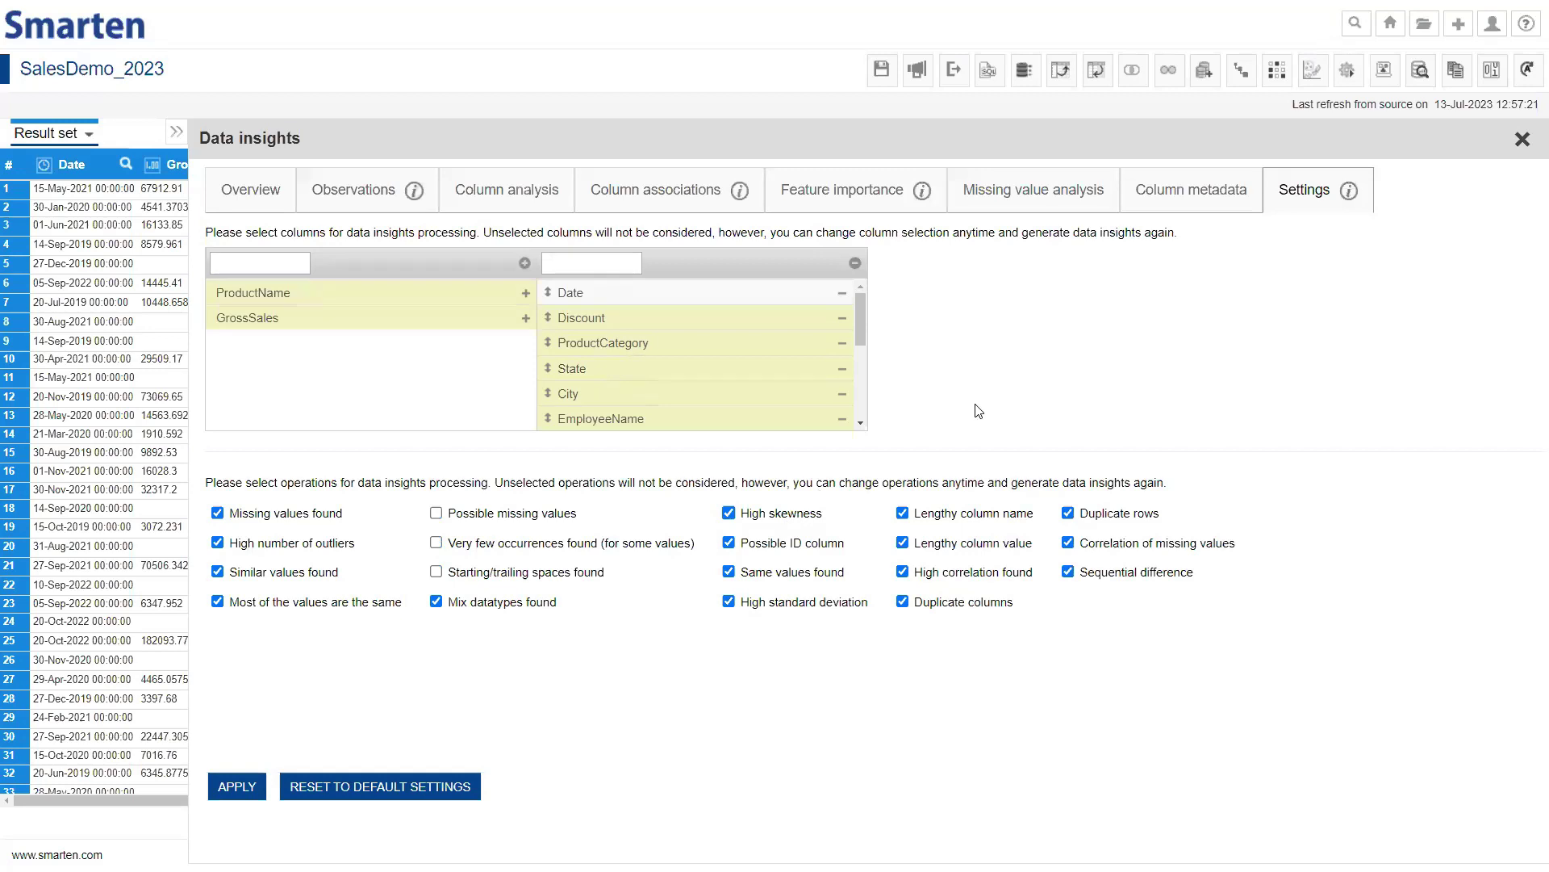
{"action": "scroll", "coordinate": [829, 393], "scroll_direction": "down", "scroll_amount": 2}
{"action": "scroll", "coordinate": [825, 393], "scroll_direction": "down", "scroll_amount": 2}
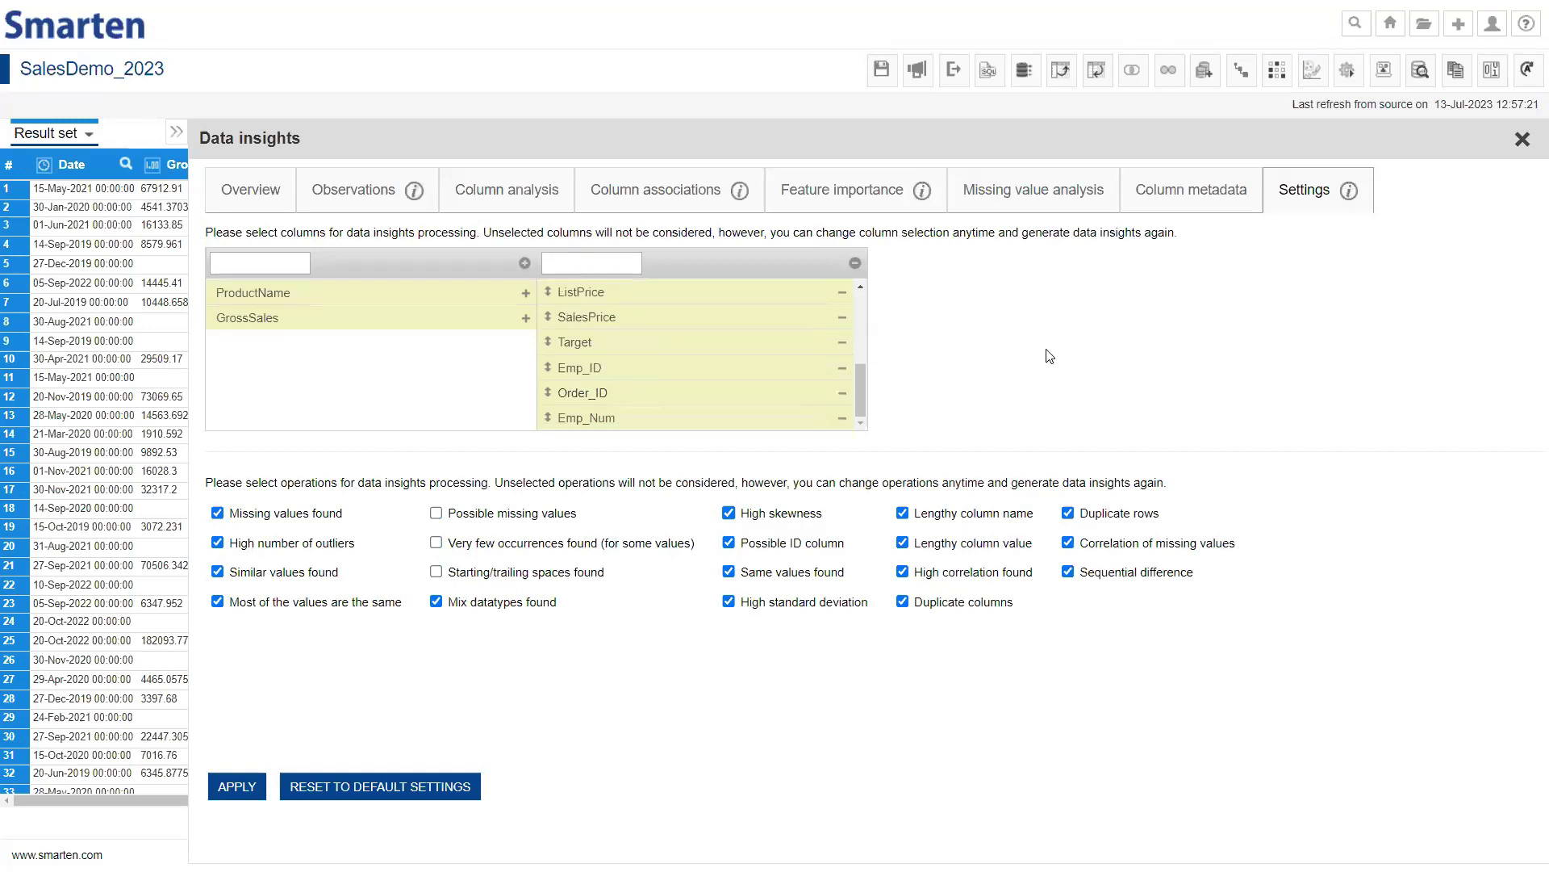
{"action": "scroll", "coordinate": [771, 357], "scroll_direction": "up", "scroll_amount": 3}
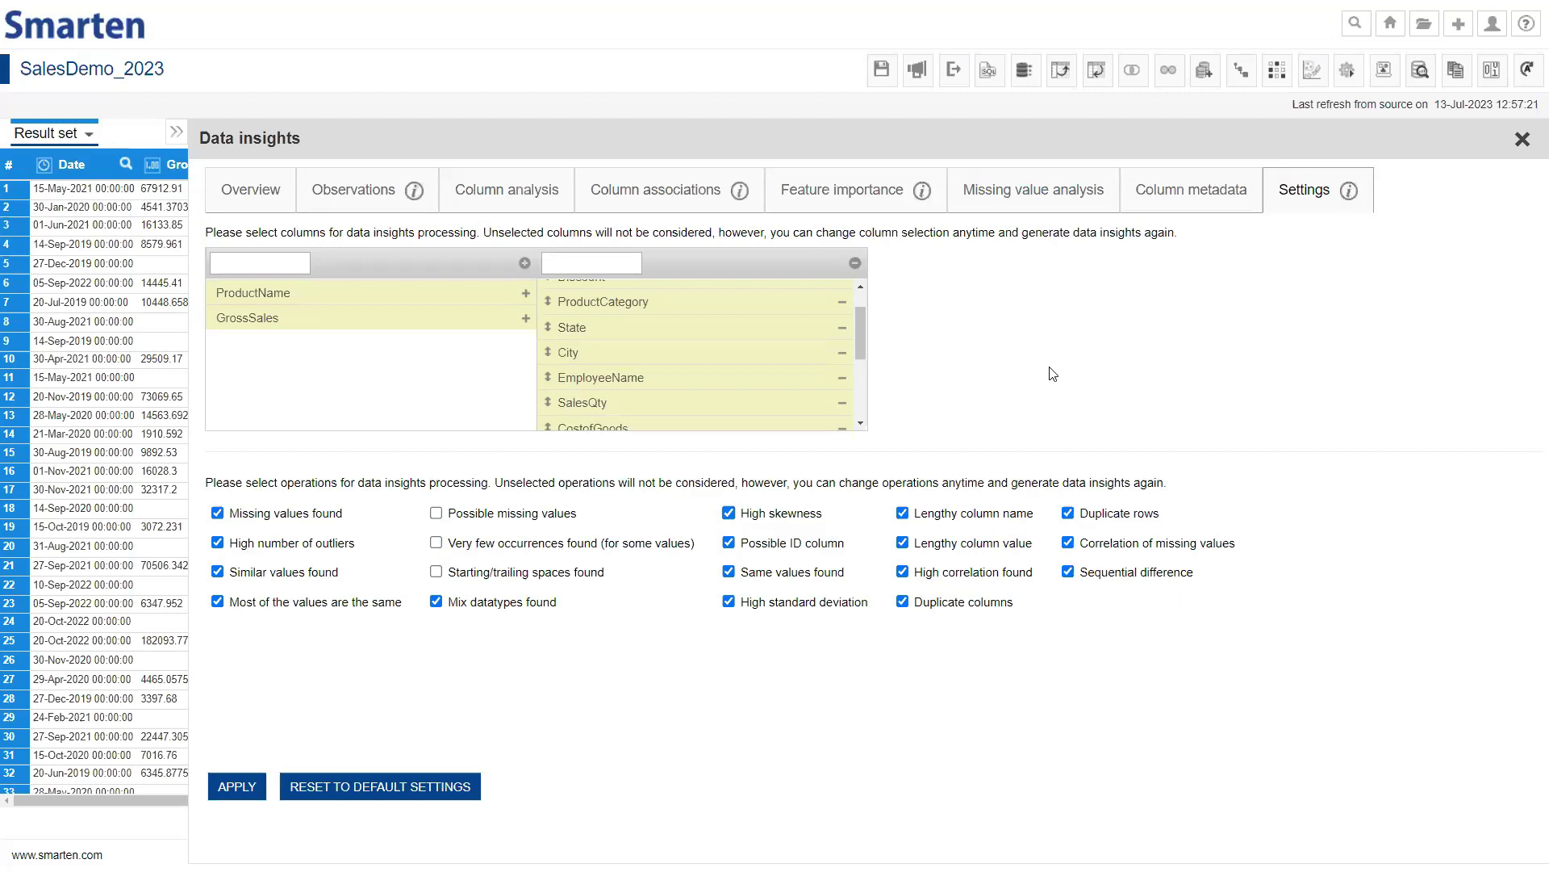
Deselect the Lengthy column value, High correlation found and Duplicate columns operations, and return to the data quality overview
{"action": "left_click", "coordinate": [1012, 545]}
{"action": "left_click", "coordinate": [1005, 574]}
{"action": "left_click", "coordinate": [976, 604]}
{"action": "left_click", "coordinate": [275, 209]}
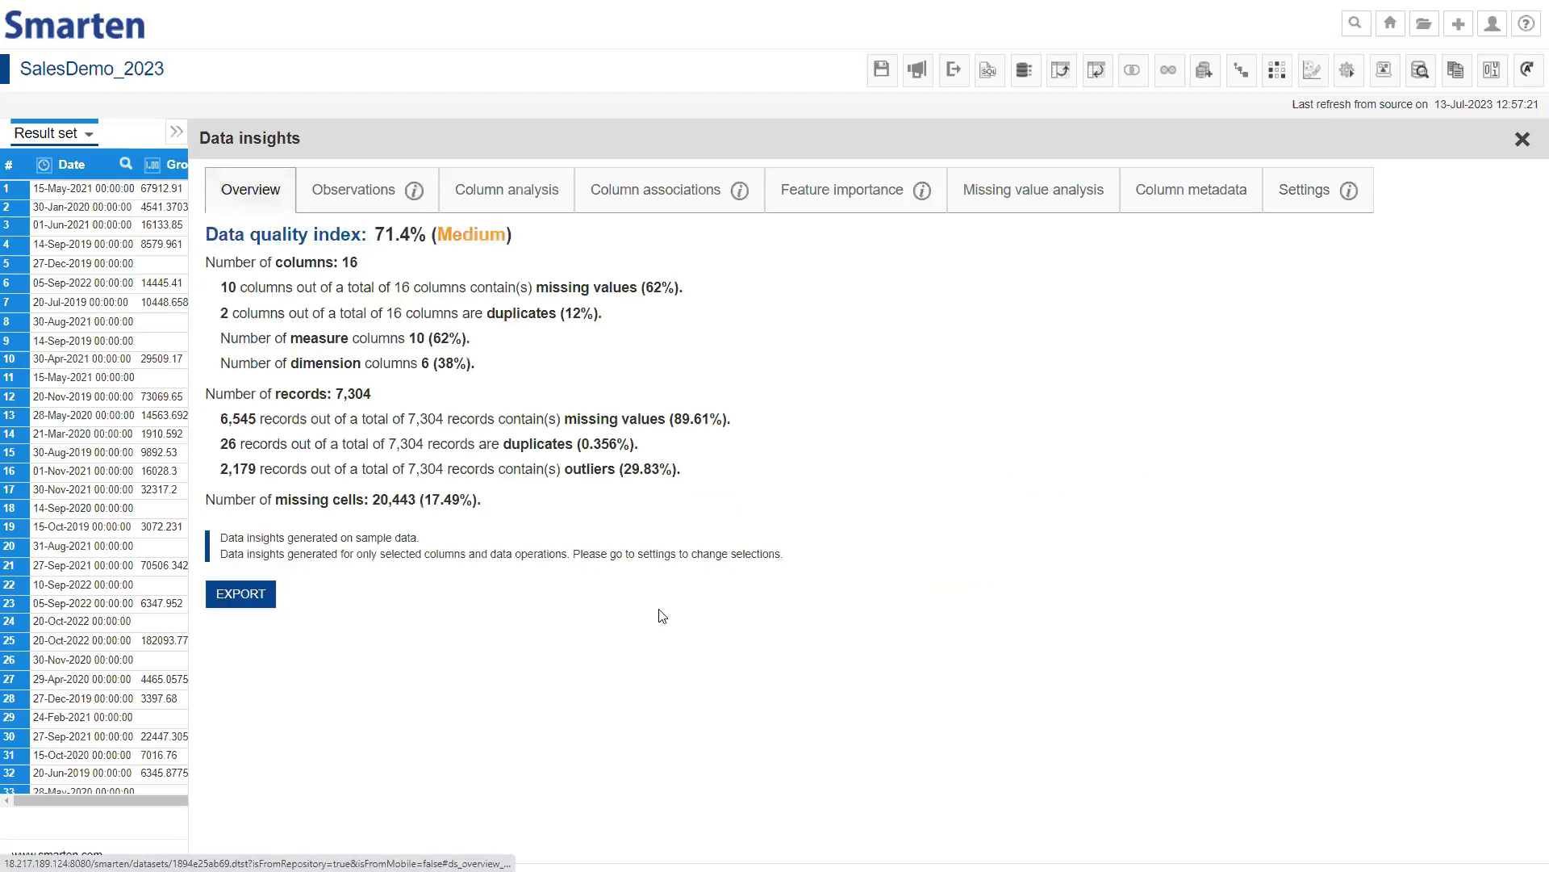